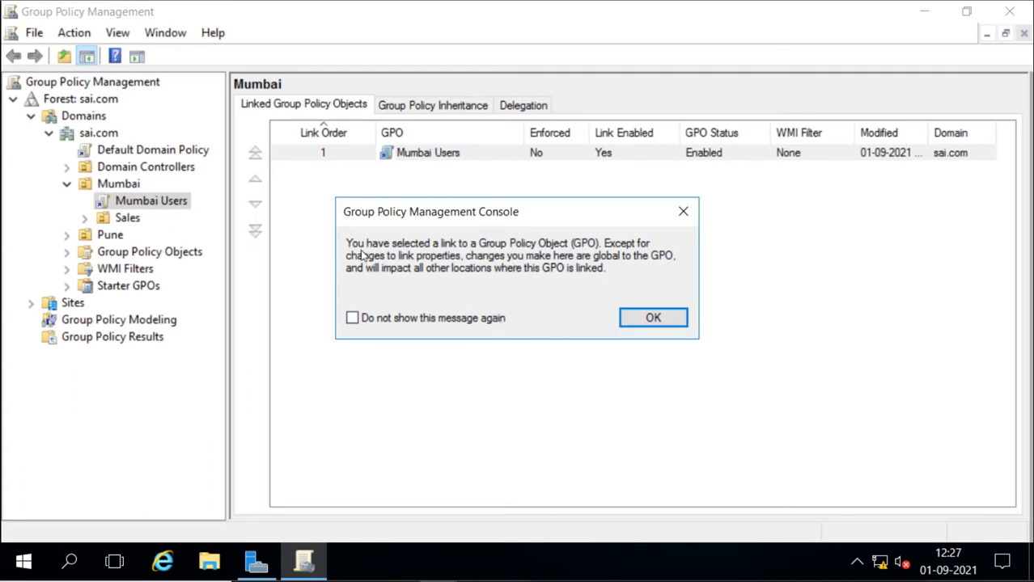
# Dismiss the GPO link message permanently and review the Mumbai Users policy's scope, delegation and settings.
pyautogui.click(352, 320)
pyautogui.click(652, 318)
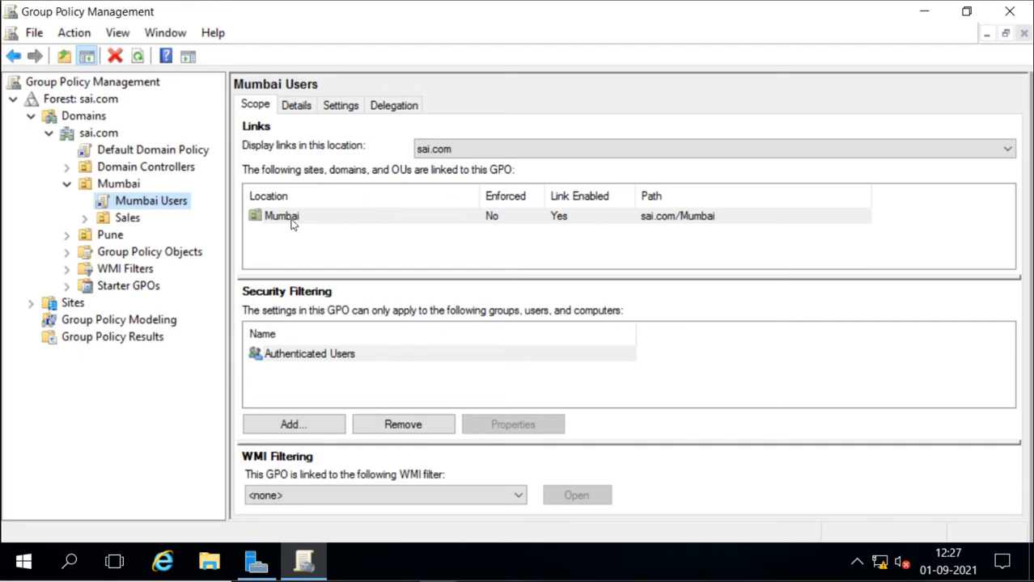
pyautogui.click(436, 151)
pyautogui.click(435, 151)
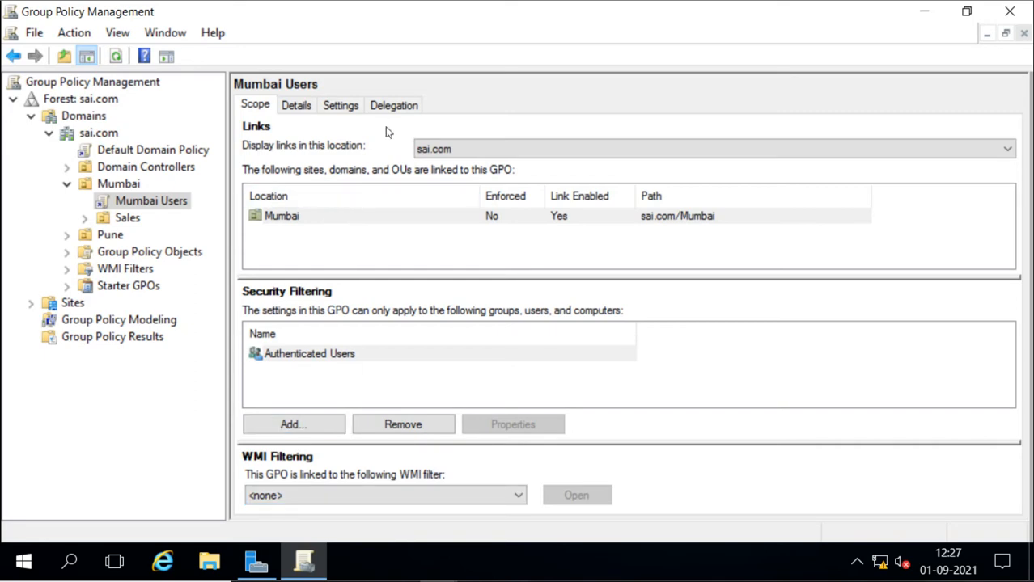
pyautogui.click(395, 107)
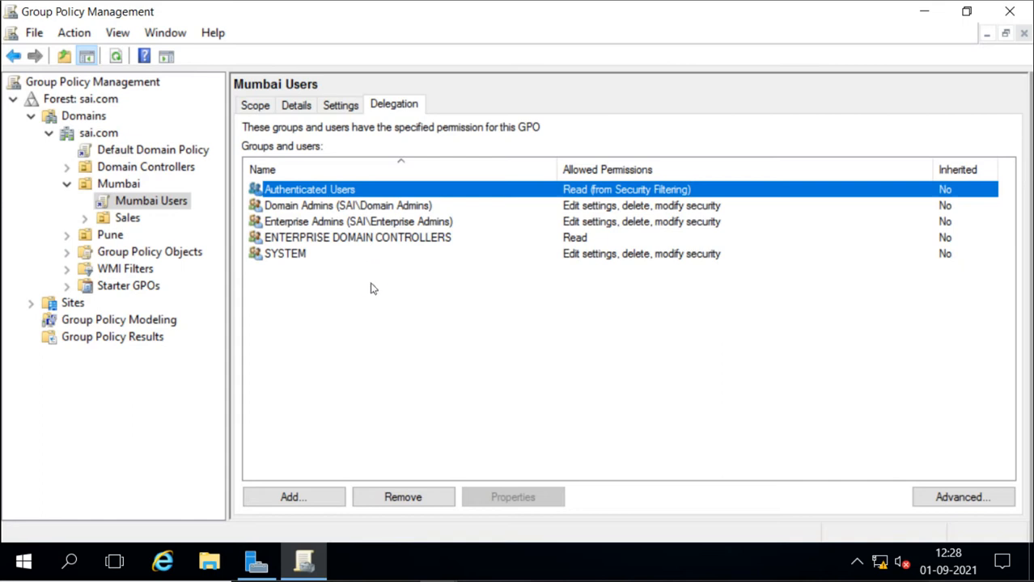
pyautogui.click(343, 113)
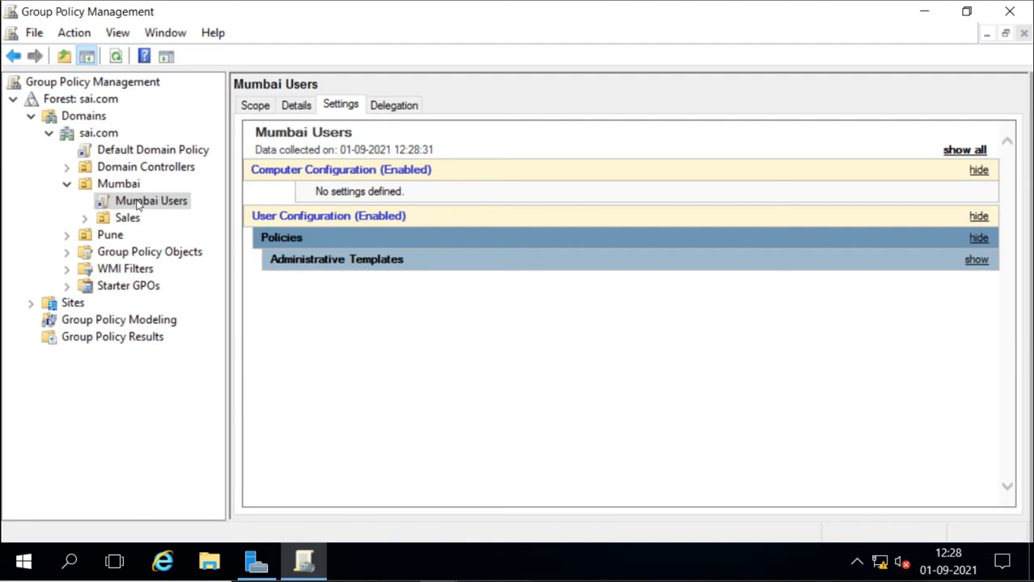
# Expand Sales under the Mumbai OU and inspect the group policy objects linked to Marketing.
pyautogui.click(86, 220)
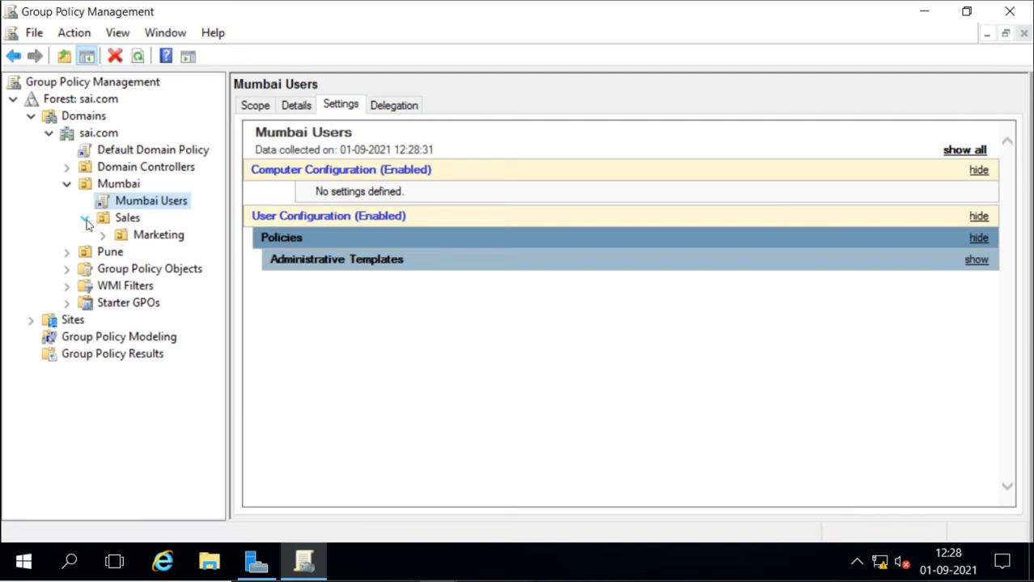
pyautogui.click(141, 236)
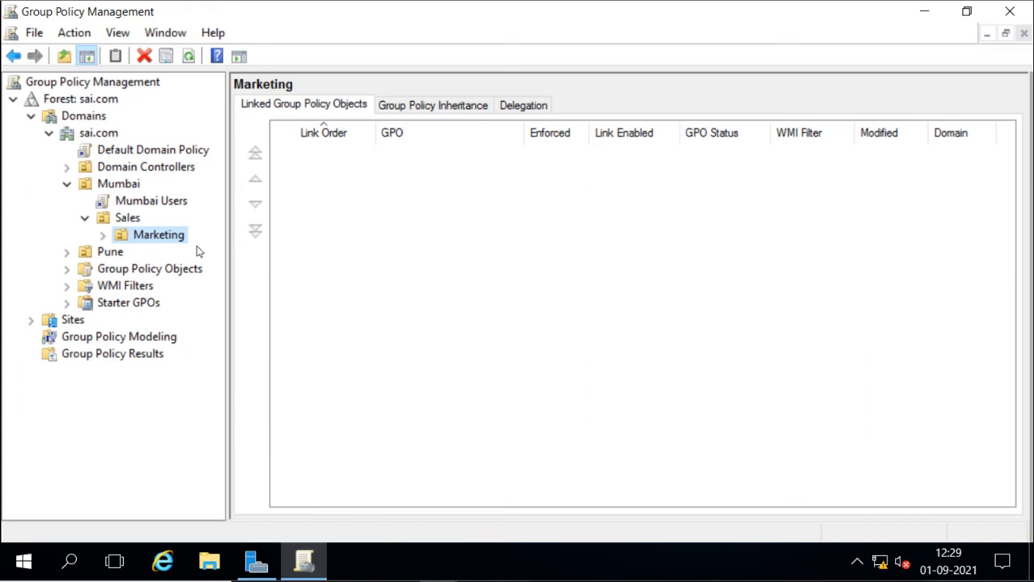
pyautogui.click(107, 236)
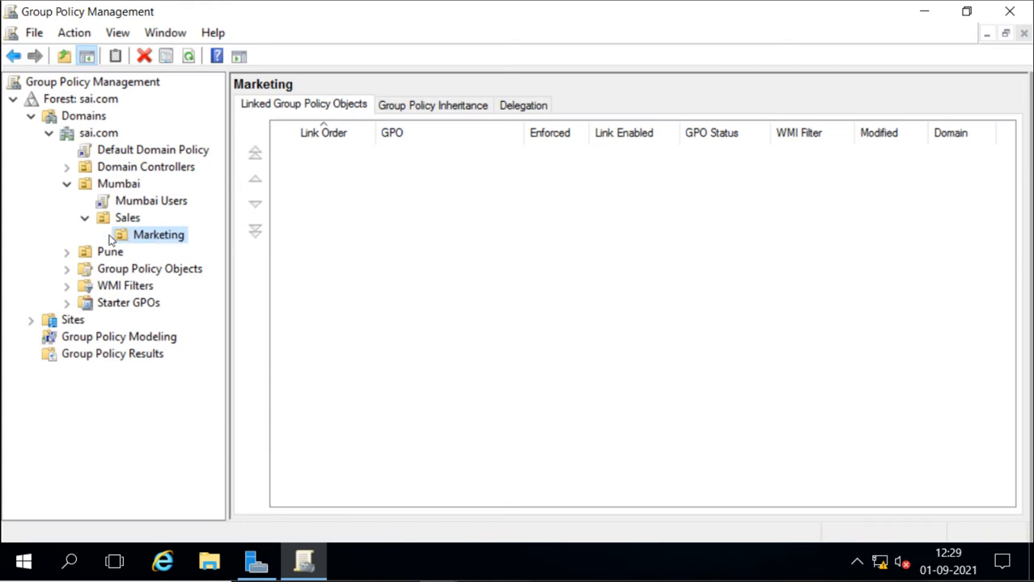
# Show the Administrative Templates and Desktop settings in the Mumbai Users report, then view the policy's delegation.
pyautogui.click(153, 202)
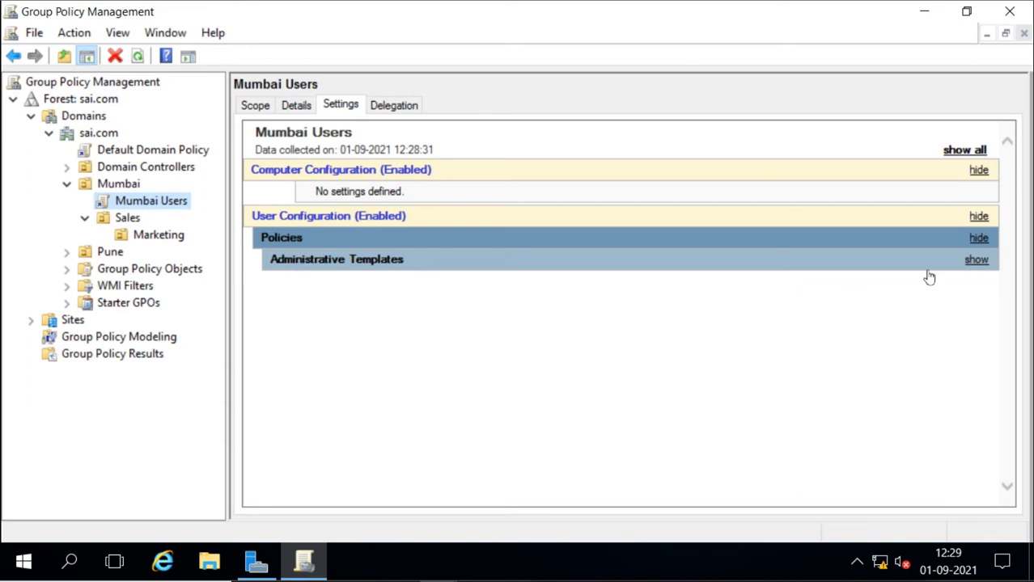
pyautogui.click(976, 261)
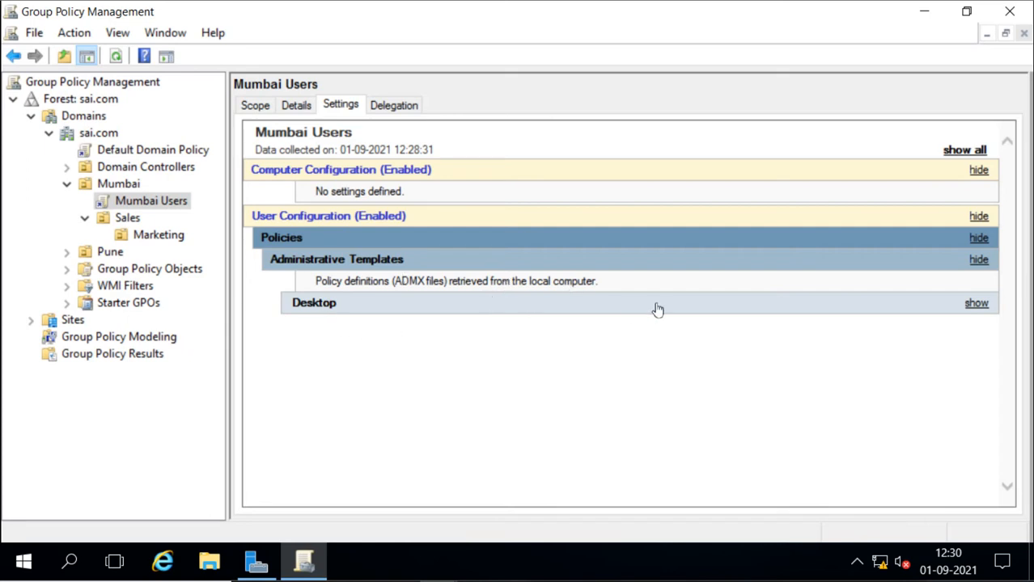
pyautogui.click(975, 304)
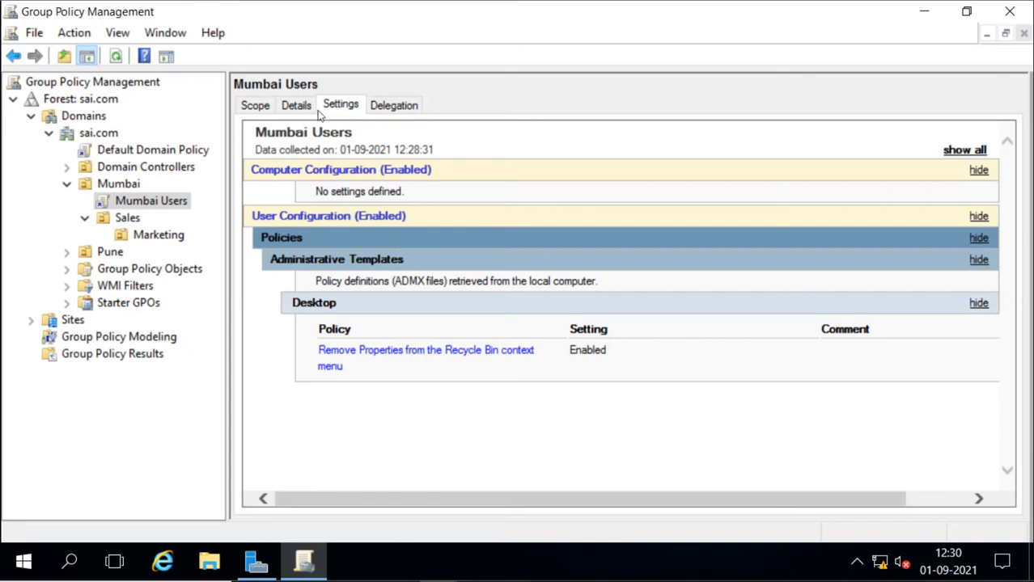
pyautogui.click(409, 111)
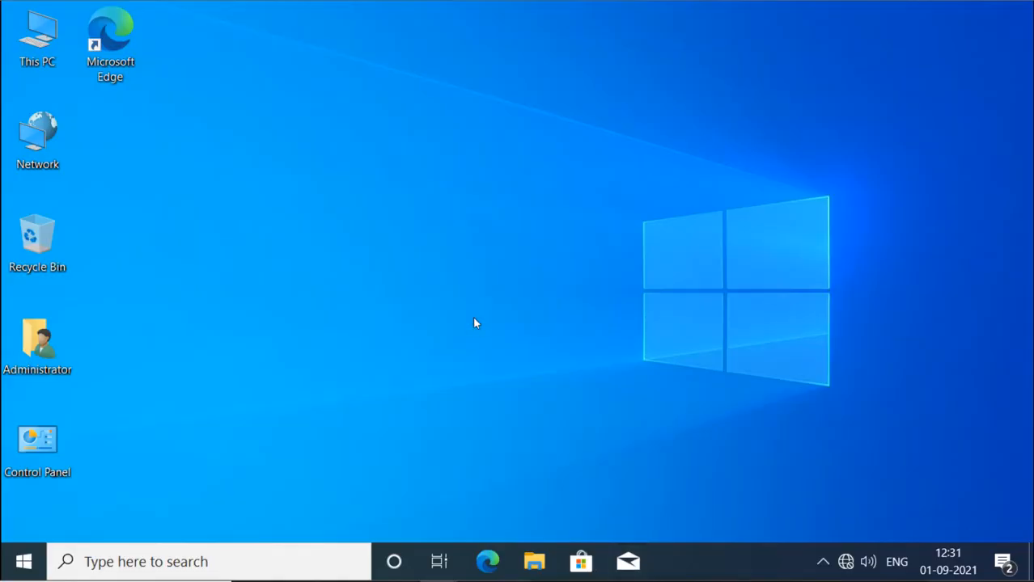
# Open a Command Prompt on the Windows 10 client and update its group policy with gpupdate.
pyautogui.press('super+r')
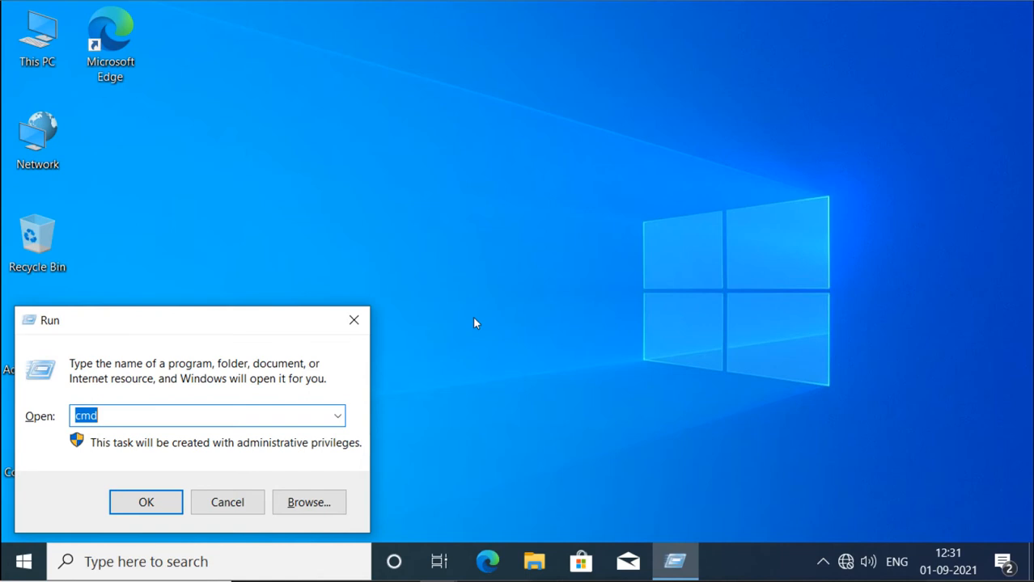
pyautogui.press('Return')
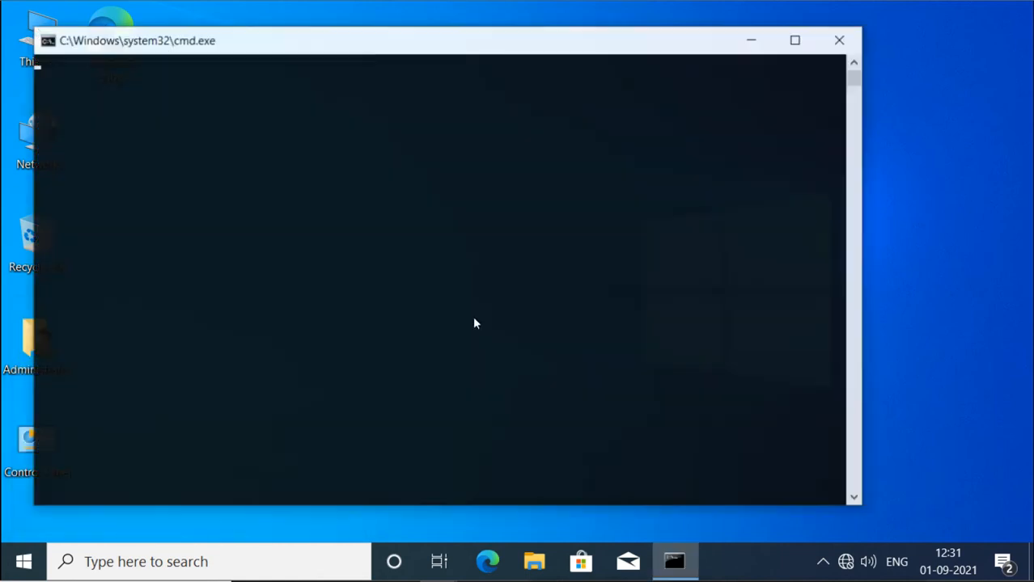
pyautogui.write('gpupdate')
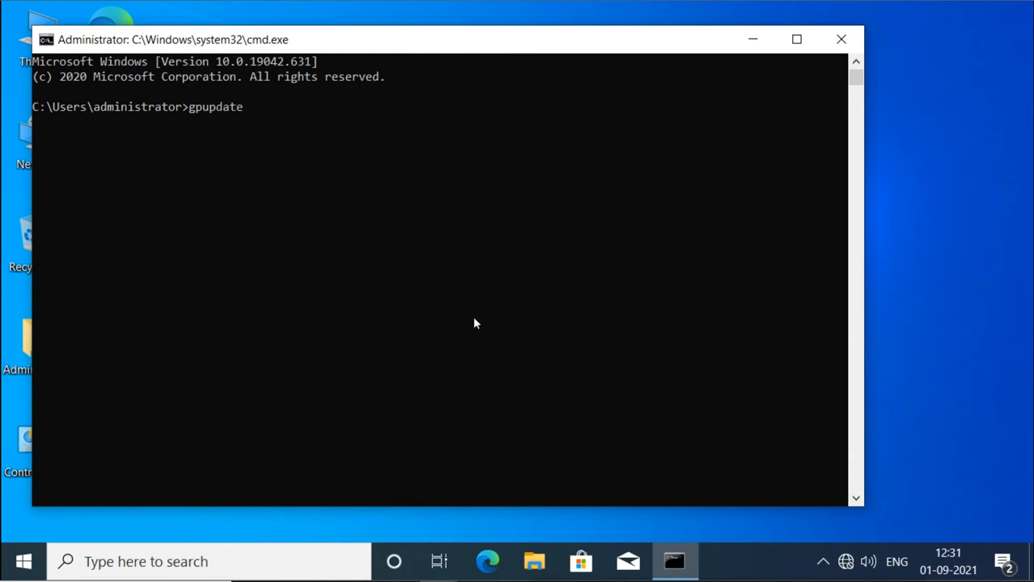
pyautogui.press('Return')
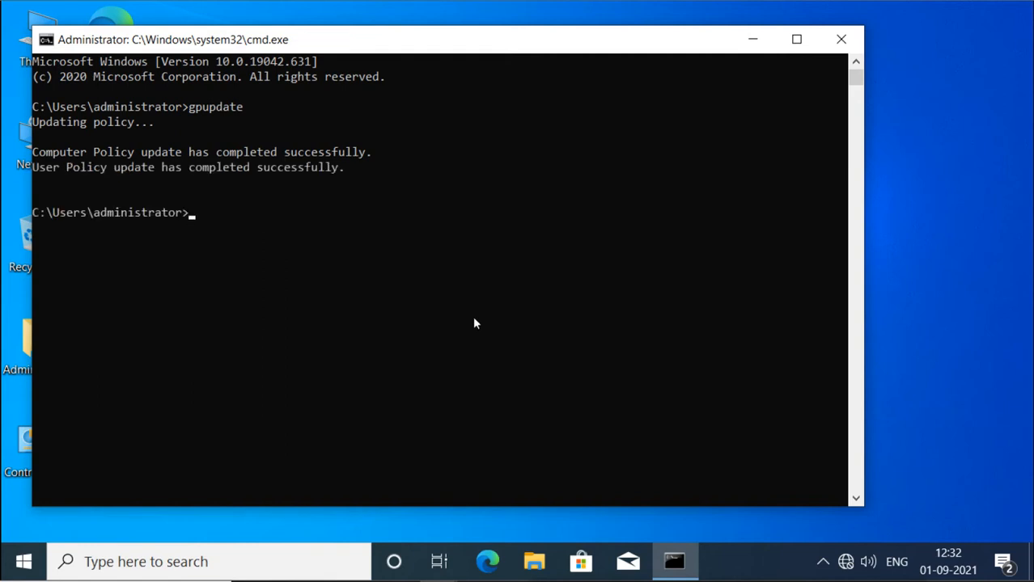
# Force a full reapplication of group policy with gpupdate /force.
pyautogui.press('Up')
pyautogui.write('/force')
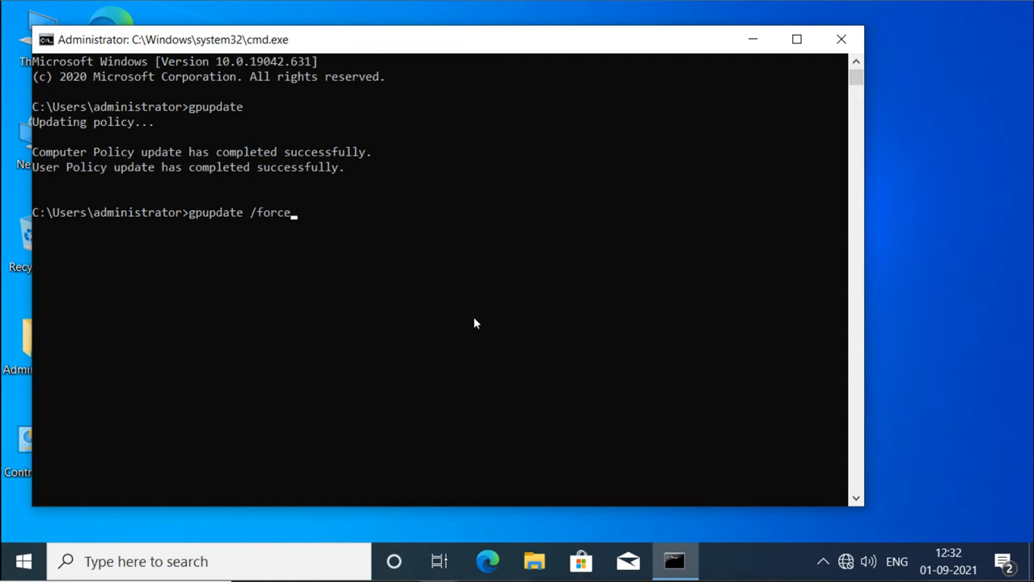
pyautogui.press('Return')
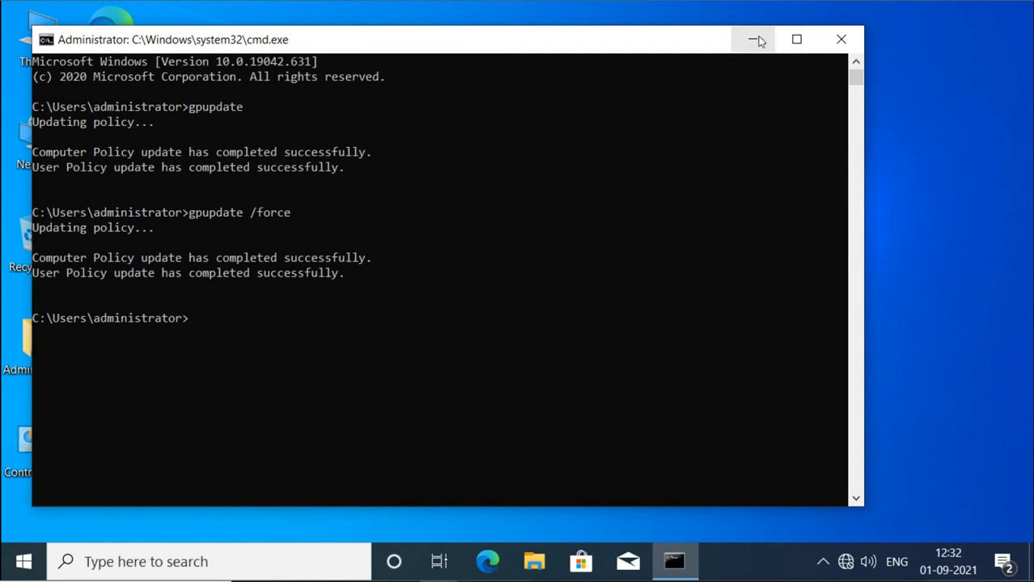
# Maximize the Command Prompt window and clear its output with cls.
pyautogui.doubleClick(602, 48)
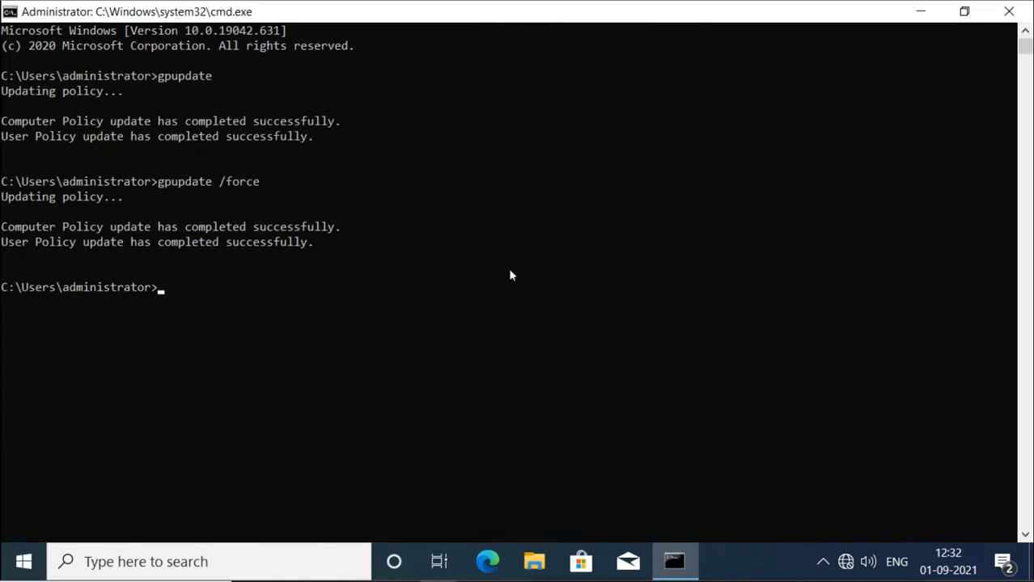
pyautogui.write('cls')
pyautogui.press('Return')
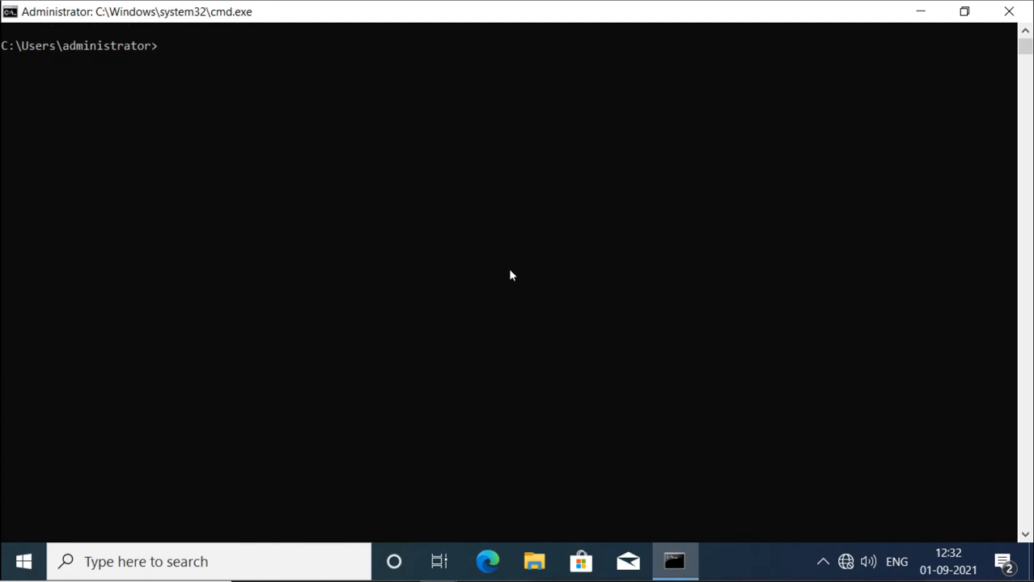
# Run gpresult /r and go back to the beginning of the policy result report.
pyautogui.write('gpresult /r')
pyautogui.press('Return')
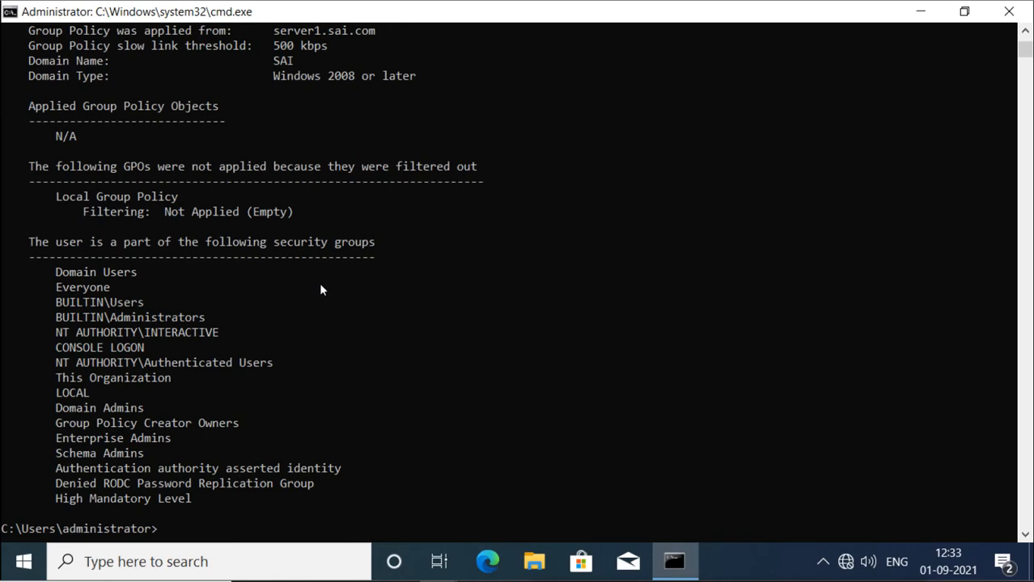
pyautogui.scroll(1, 321, 284)
pyautogui.scroll(11, 321, 287)
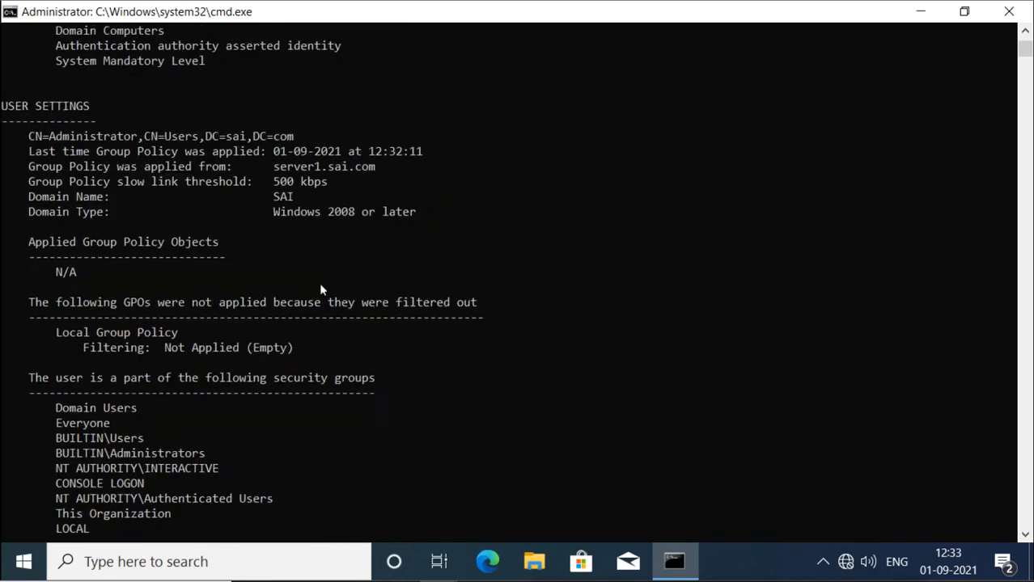
pyautogui.scroll(3, 320, 285)
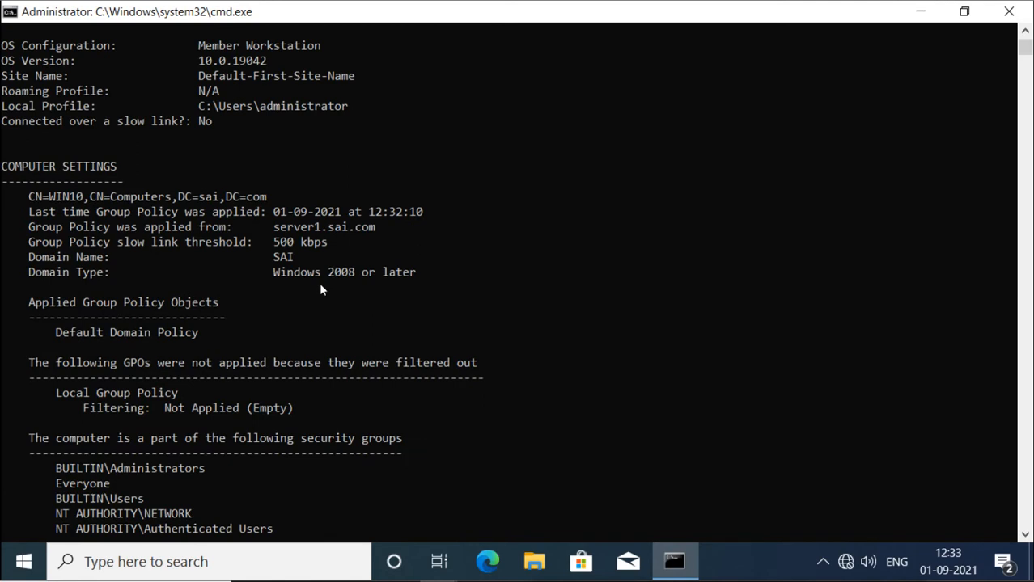
pyautogui.scroll(2, 320, 289)
pyautogui.scroll(2, 320, 290)
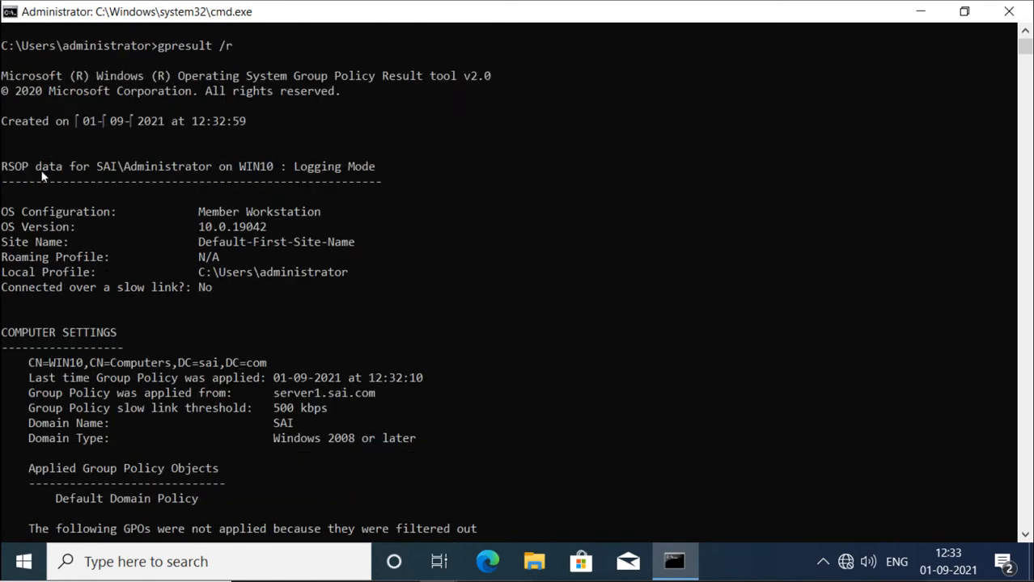
# Examine the RSOP heading, the operating system and profile details, and the computer settings in the gpresult report.
pyautogui.moveTo(3, 167); pyautogui.dragTo(30, 168)
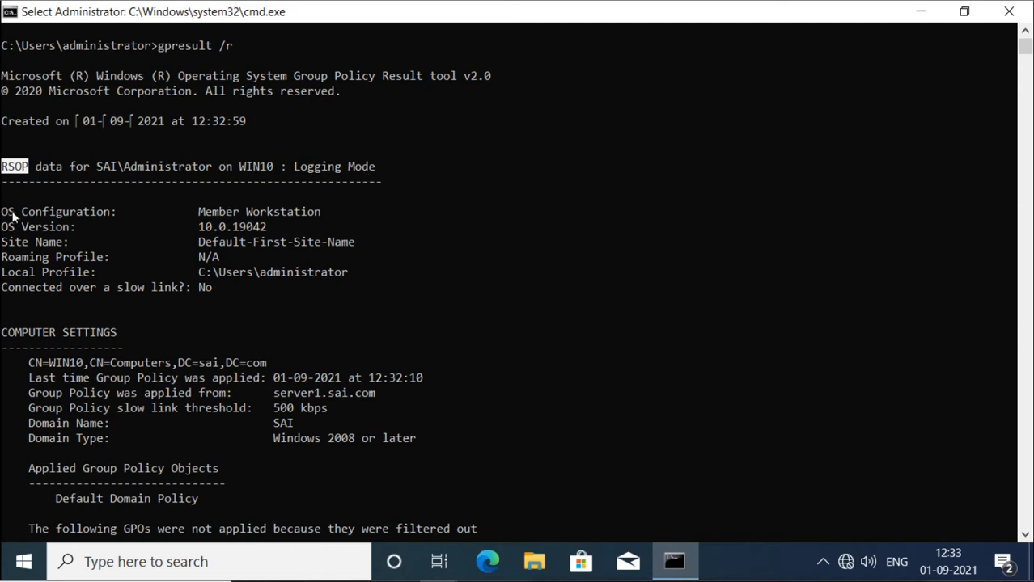
pyautogui.moveTo(13, 215); pyautogui.dragTo(269, 290)
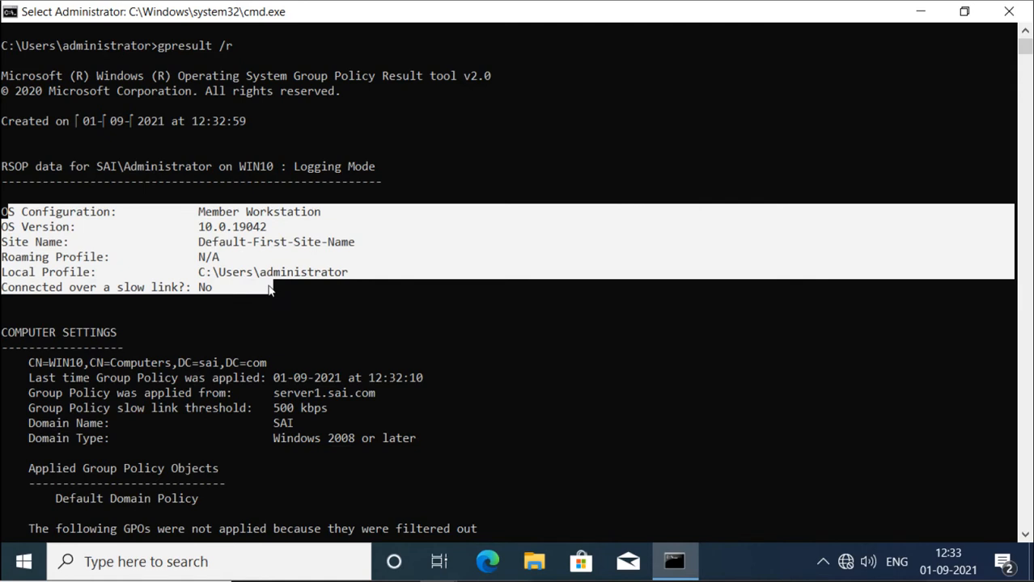
pyautogui.click(130, 218)
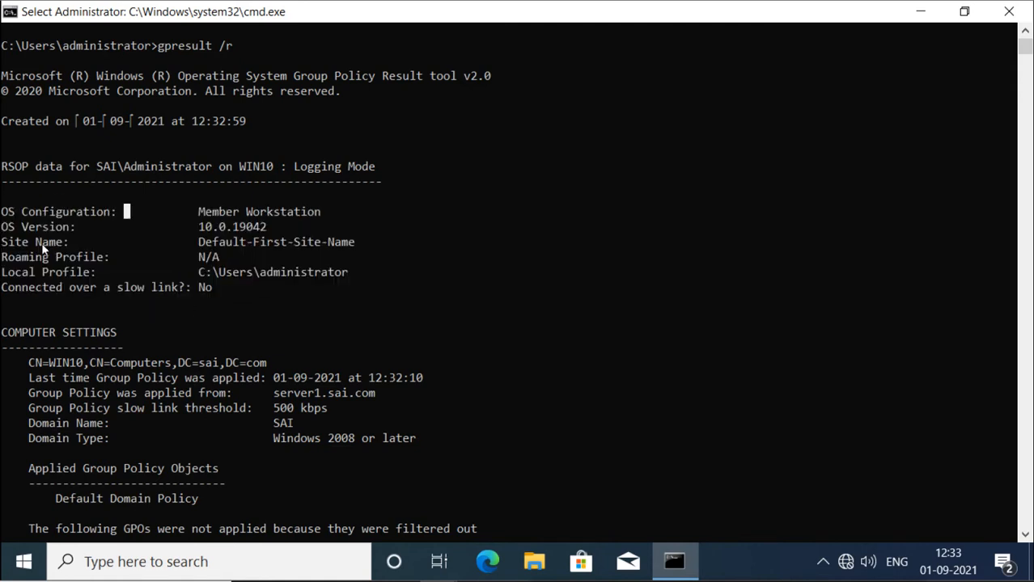
pyautogui.moveTo(37, 244); pyautogui.dragTo(196, 230)
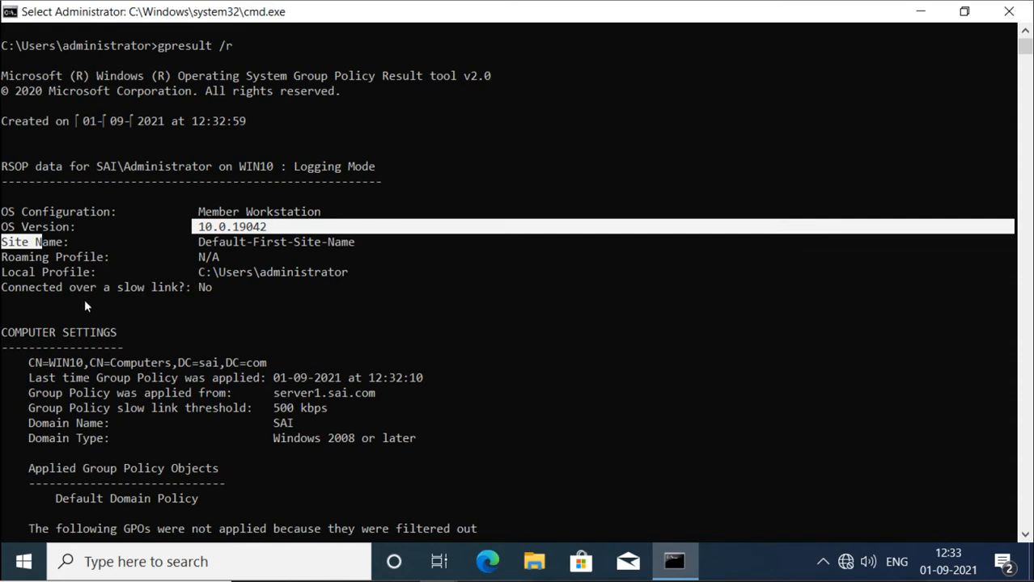
pyautogui.click(202, 290)
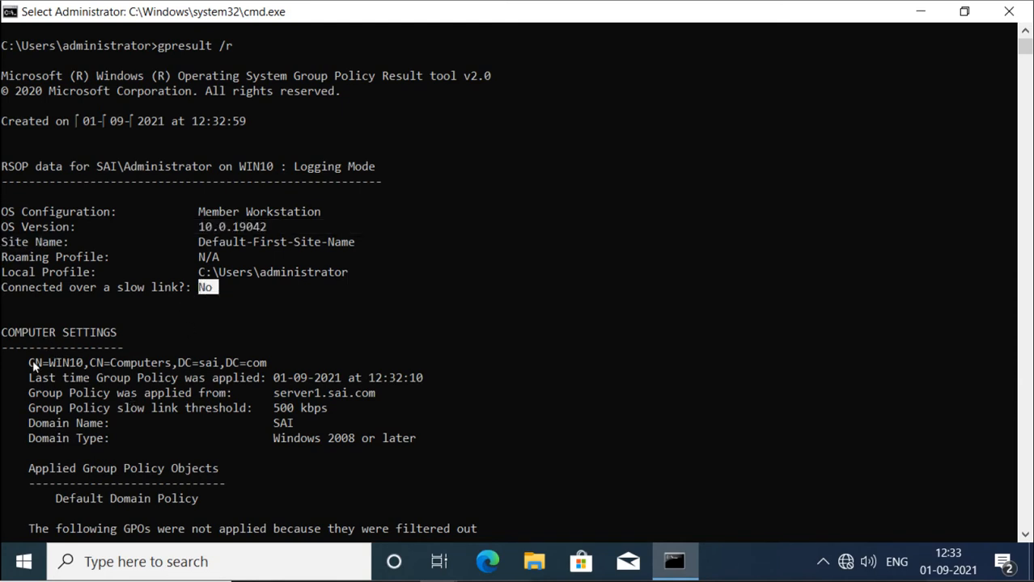
pyautogui.moveTo(32, 366); pyautogui.dragTo(437, 453)
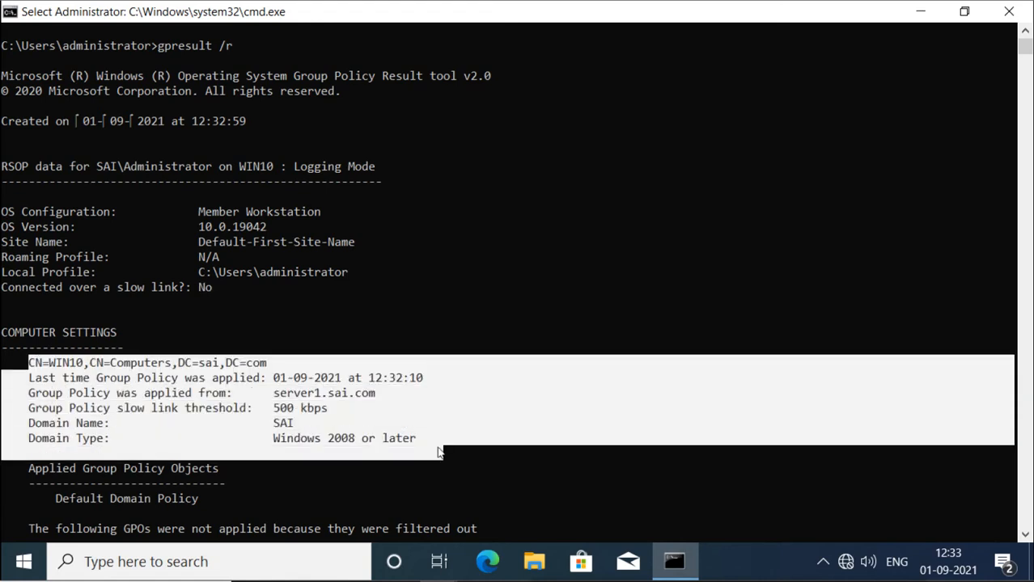
# Examine the applied group policy objects and the filtered-out policies under the computer settings of the report.
pyautogui.scroll(-3, 437, 452)
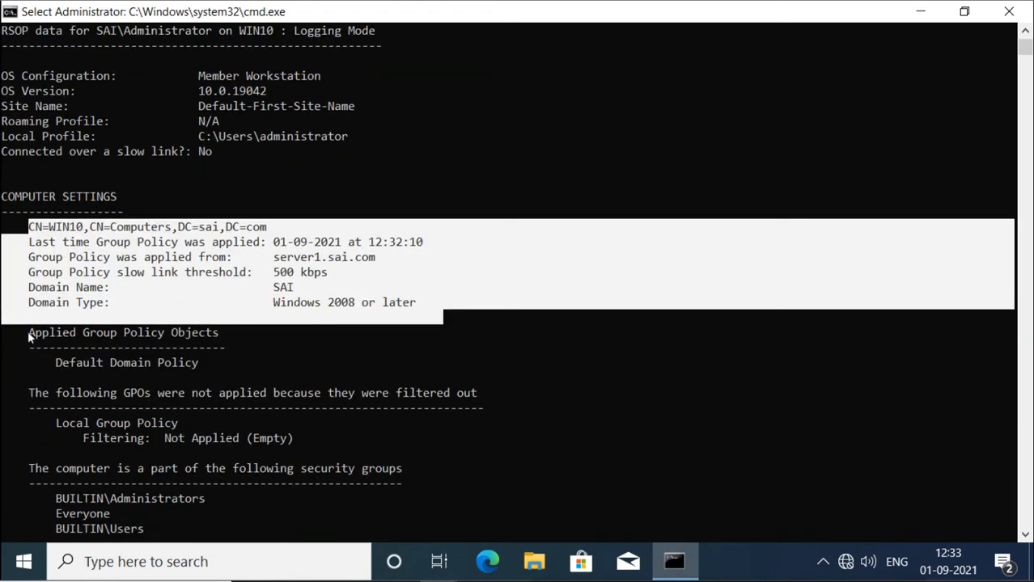
pyautogui.moveTo(27, 338); pyautogui.dragTo(233, 340)
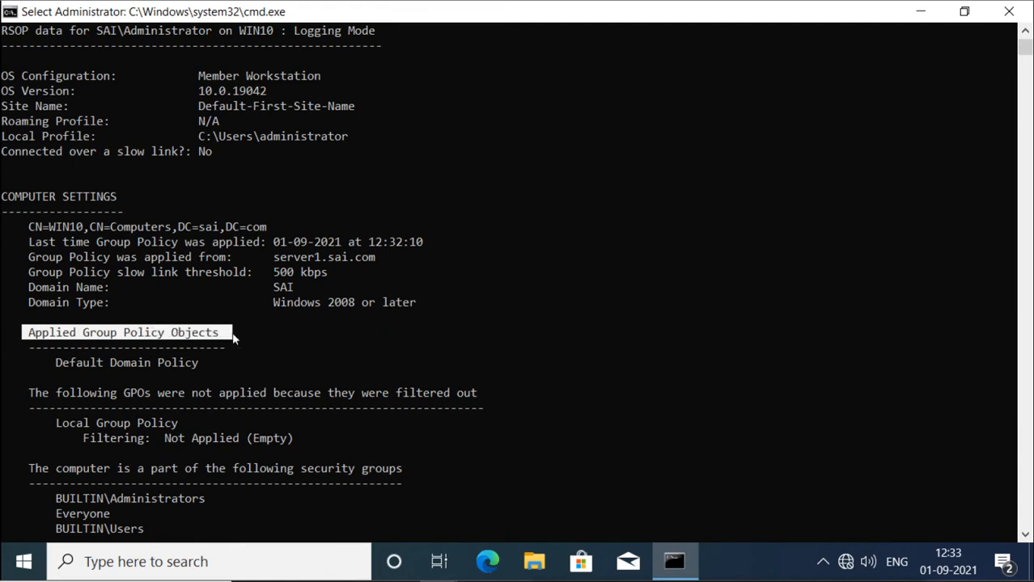
pyautogui.click(57, 366)
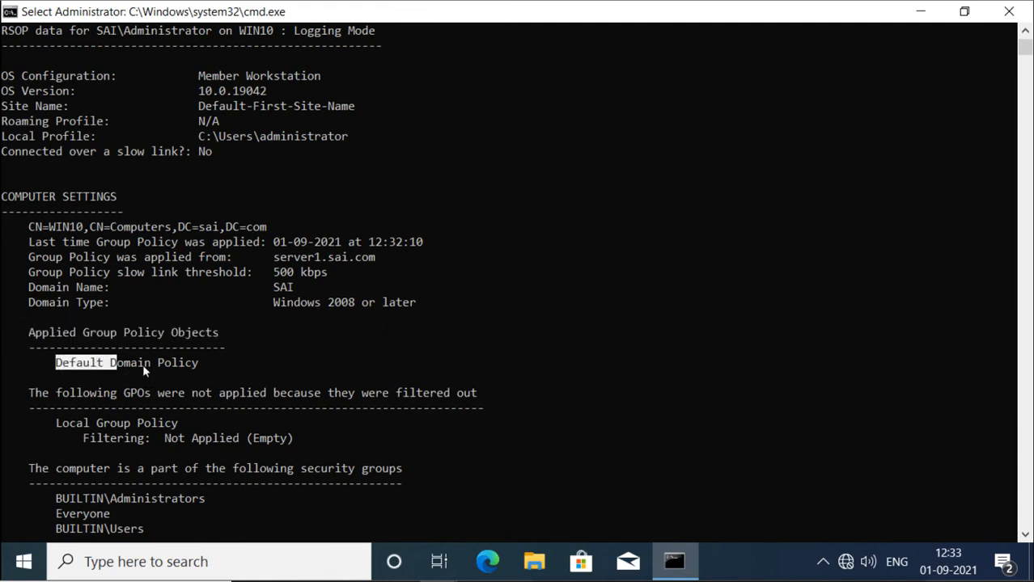
pyautogui.moveTo(143, 366); pyautogui.dragTo(207, 365)
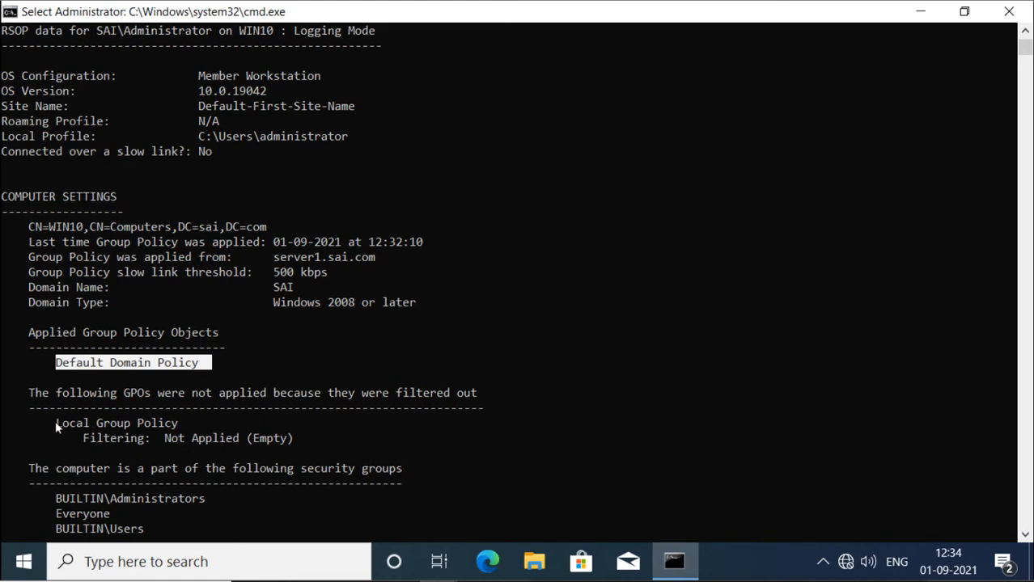
pyautogui.moveTo(55, 422); pyautogui.dragTo(128, 426)
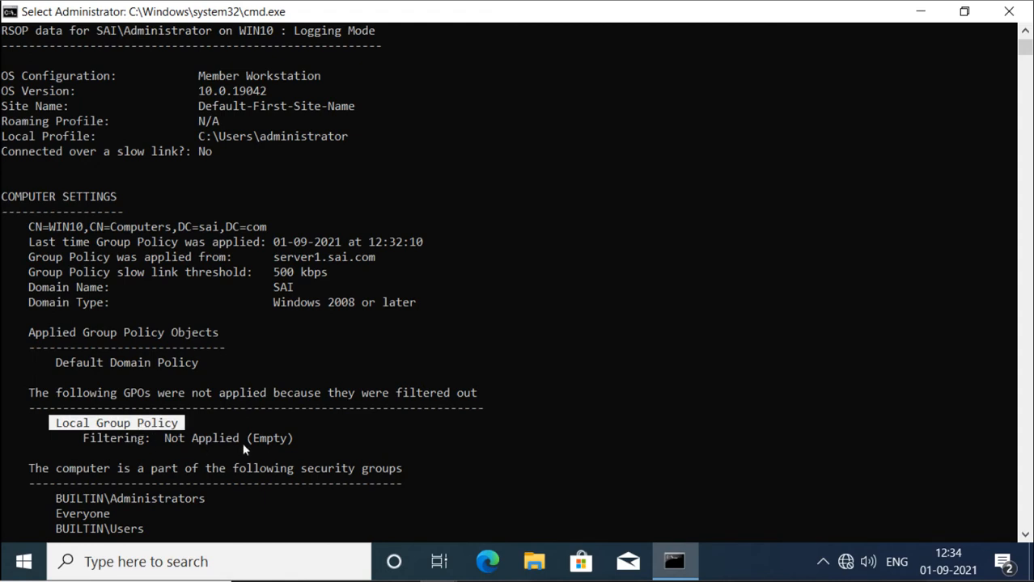
pyautogui.moveTo(247, 438); pyautogui.dragTo(307, 436)
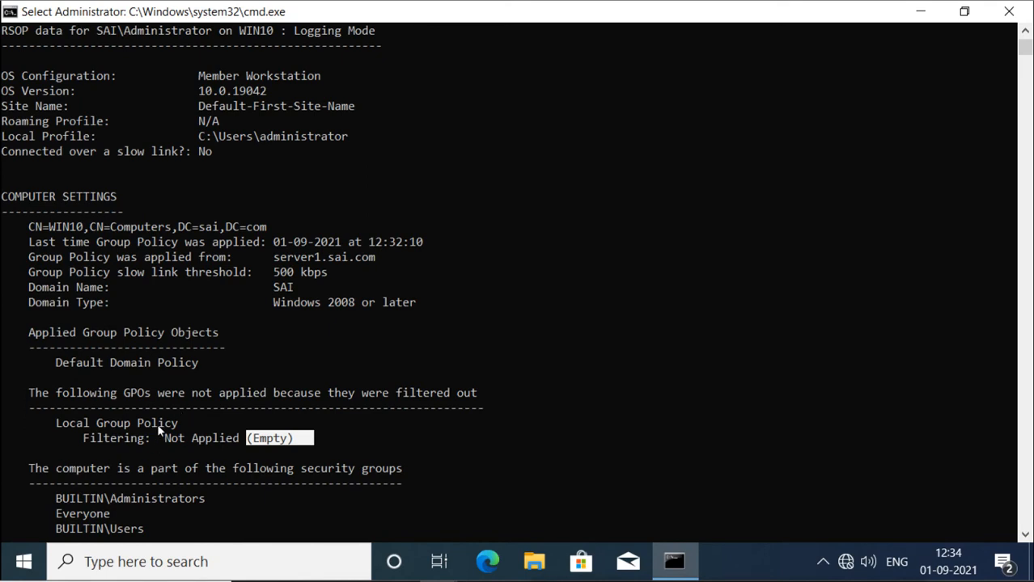
# Examine the applied group policy object and the computer's security groups in the computer settings of the report.
pyautogui.click(52, 363)
pyautogui.moveTo(52, 363); pyautogui.dragTo(208, 368)
pyautogui.scroll(-4, 321, 412)
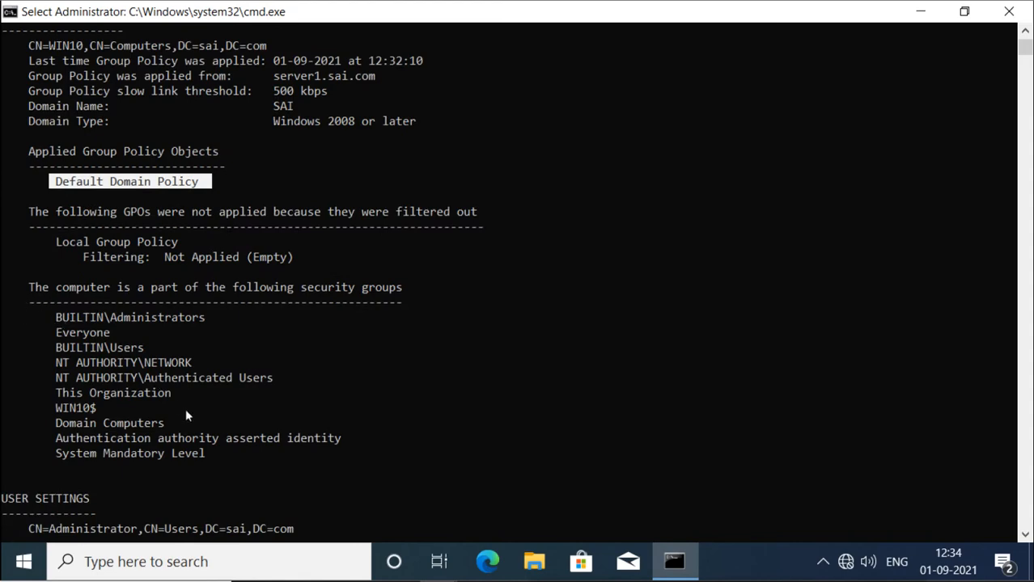
# Examine the user settings of the report, including the applied and filtered-out policies and the user's security groups.
pyautogui.scroll(-6, 185, 414)
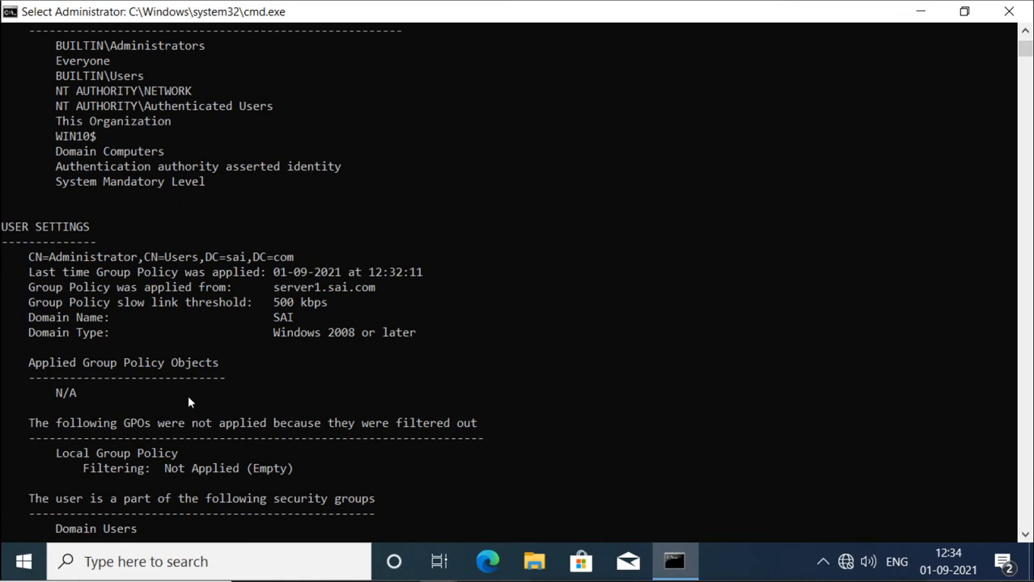
pyautogui.scroll(-5, 188, 396)
pyautogui.scroll(2, 188, 394)
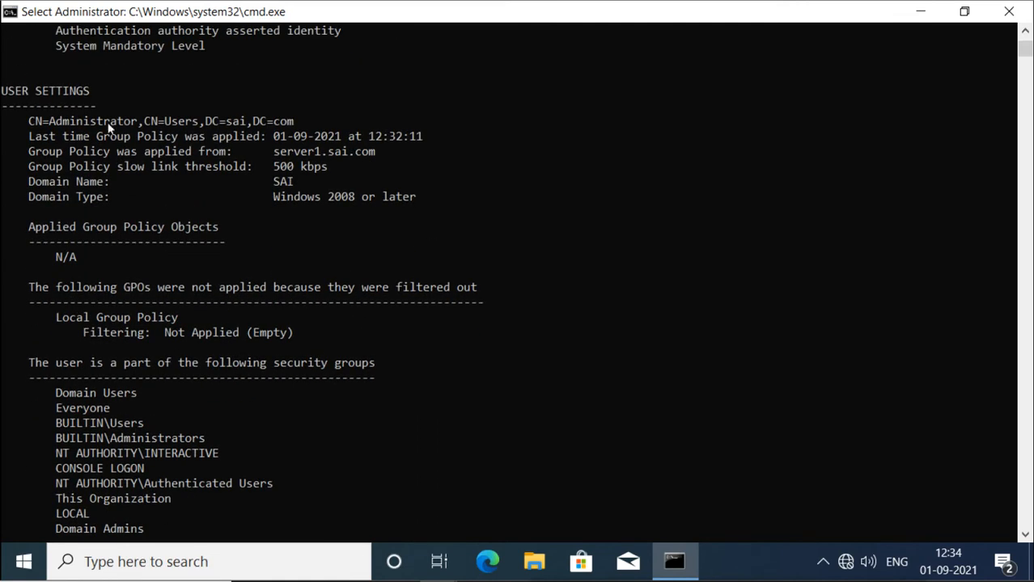
pyautogui.moveTo(25, 96); pyautogui.dragTo(88, 94)
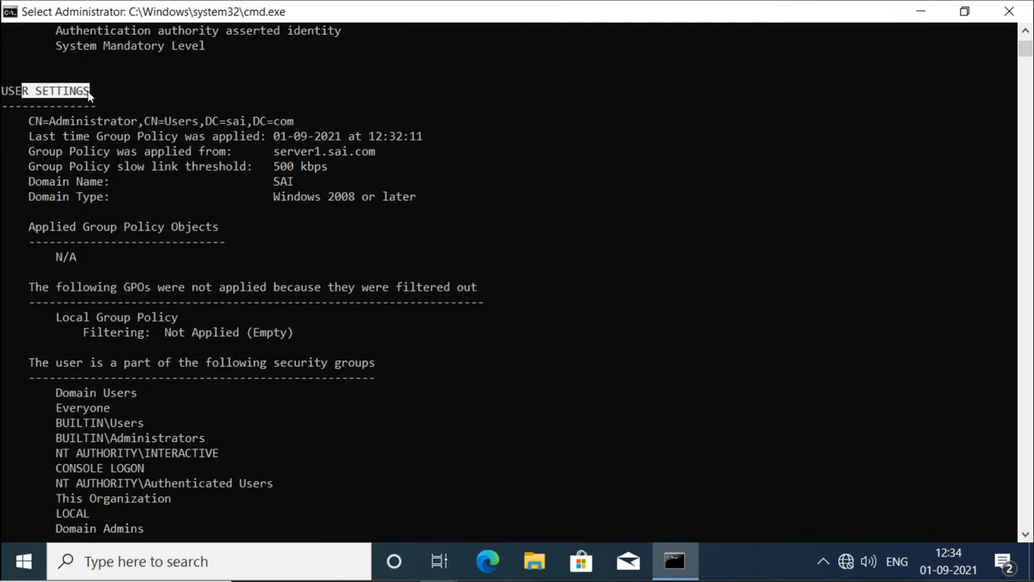
pyautogui.click(57, 257)
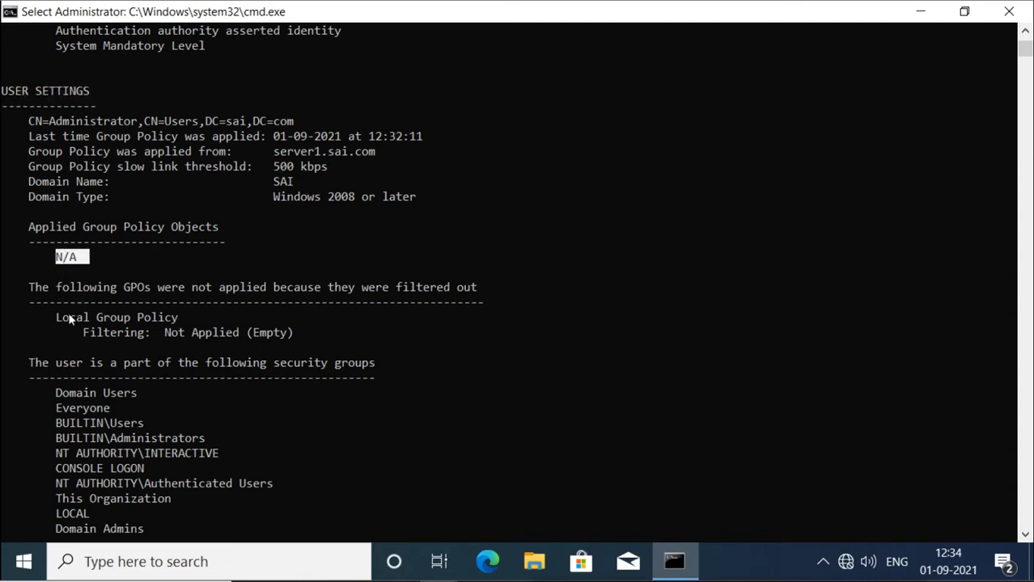
pyautogui.moveTo(51, 317); pyautogui.dragTo(302, 333)
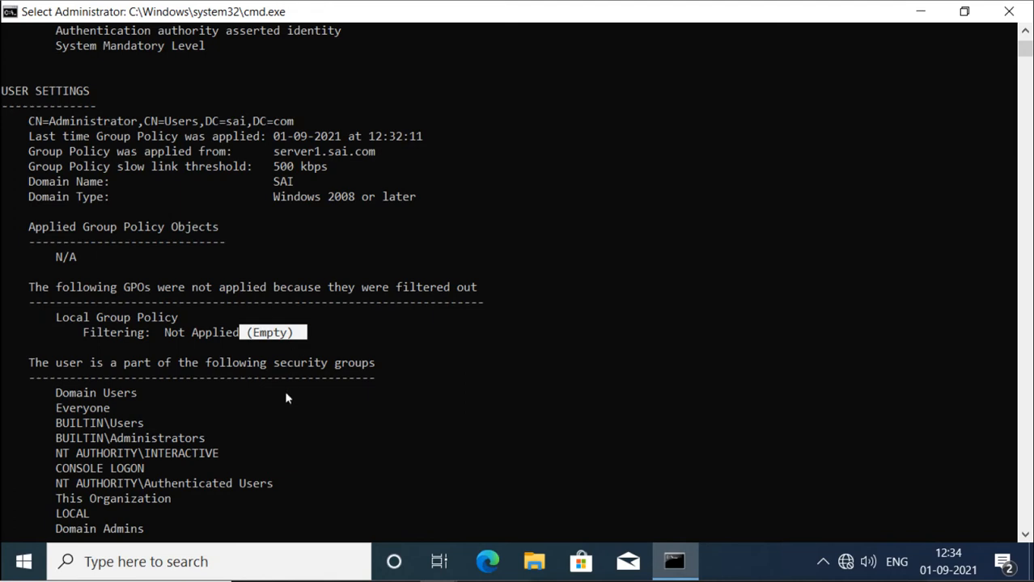
pyautogui.scroll(-4, 285, 397)
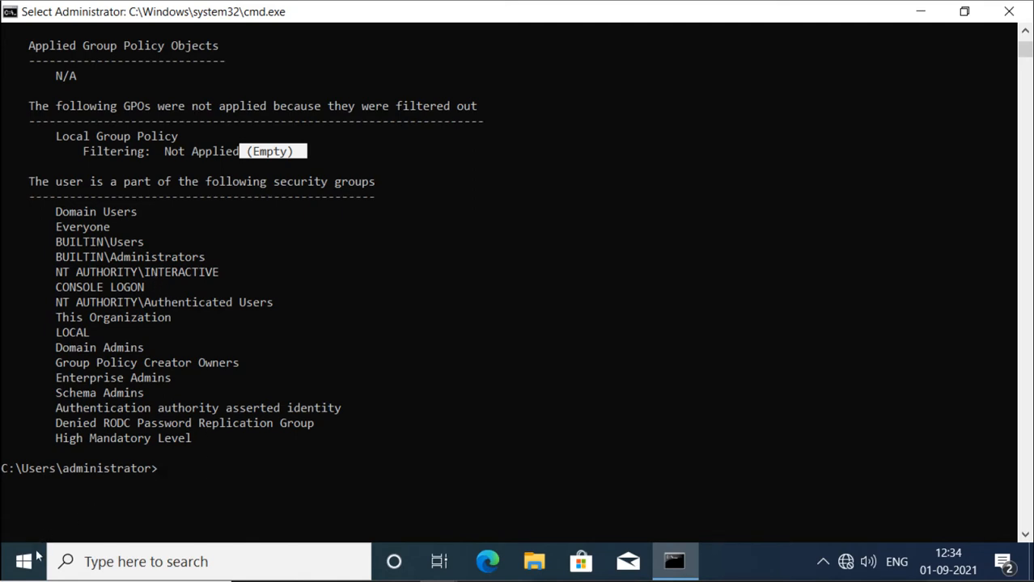
# Close the Command Prompt and sign out of the Administrator account.
pyautogui.click(1009, 11)
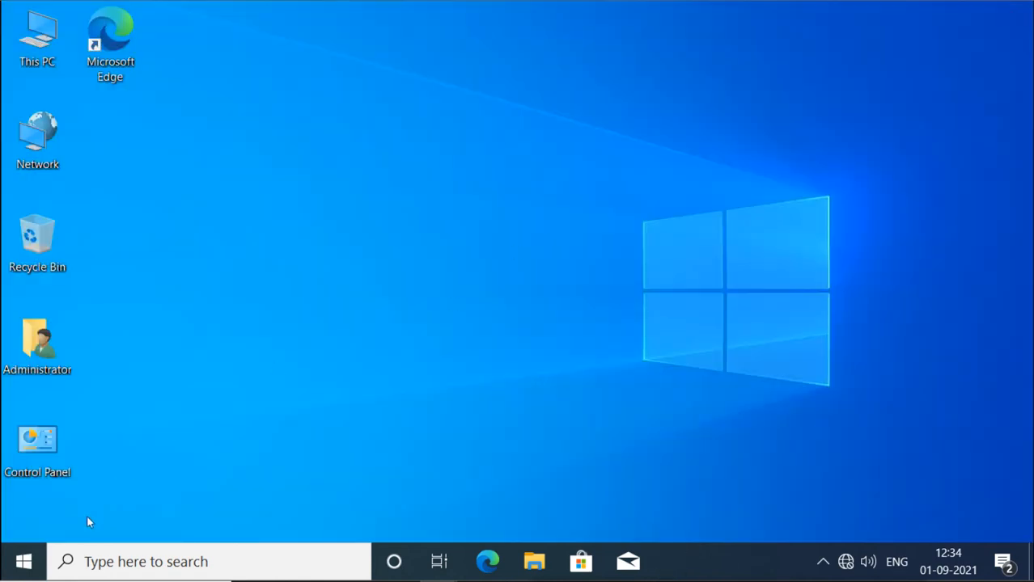
pyautogui.click(35, 558)
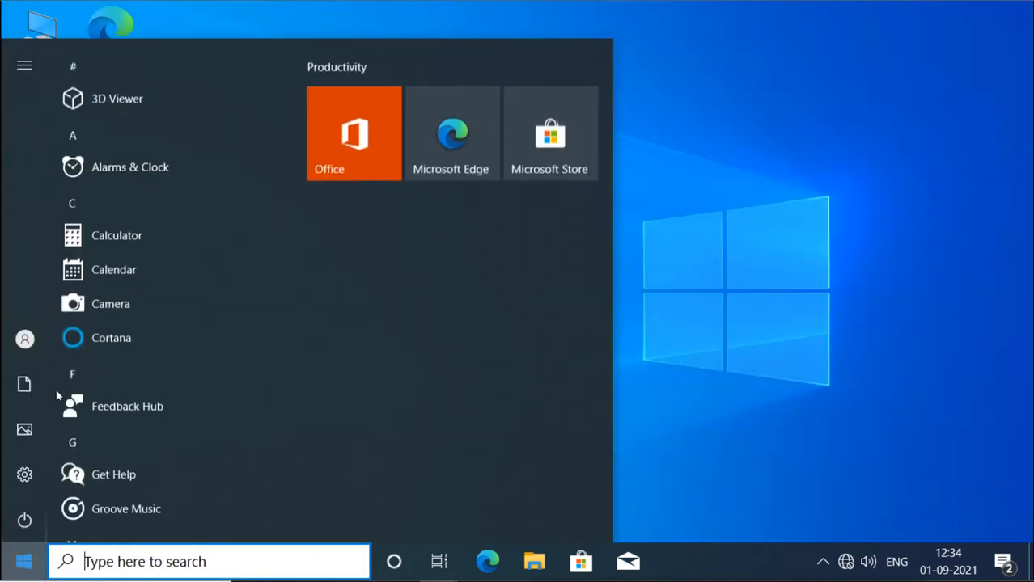
pyautogui.moveTo(25, 339)
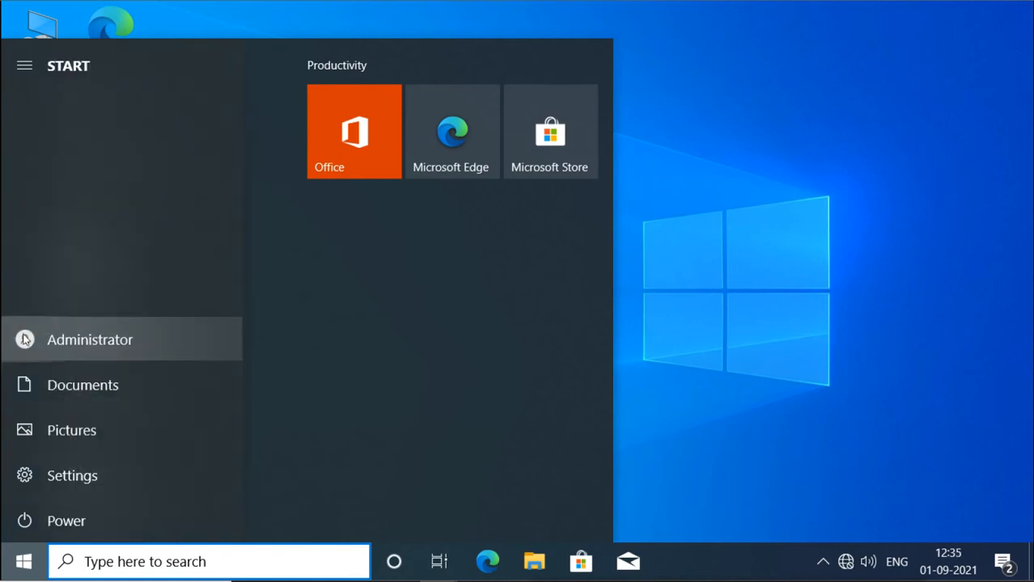
pyautogui.click(69, 347)
pyautogui.click(94, 253)
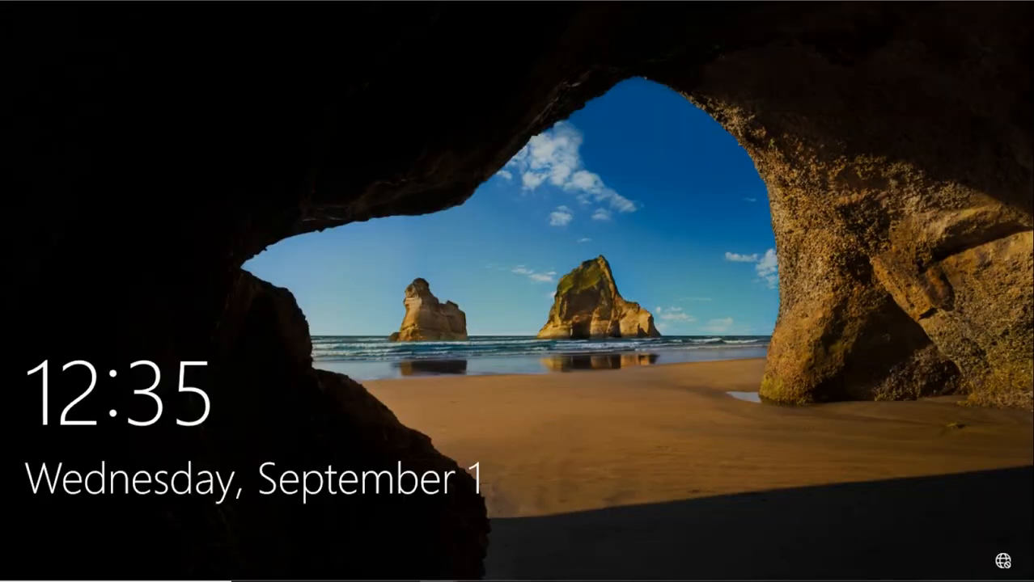
# Sign in to the SAI domain as the other user user1, entering the account password.
pyautogui.press('Return')
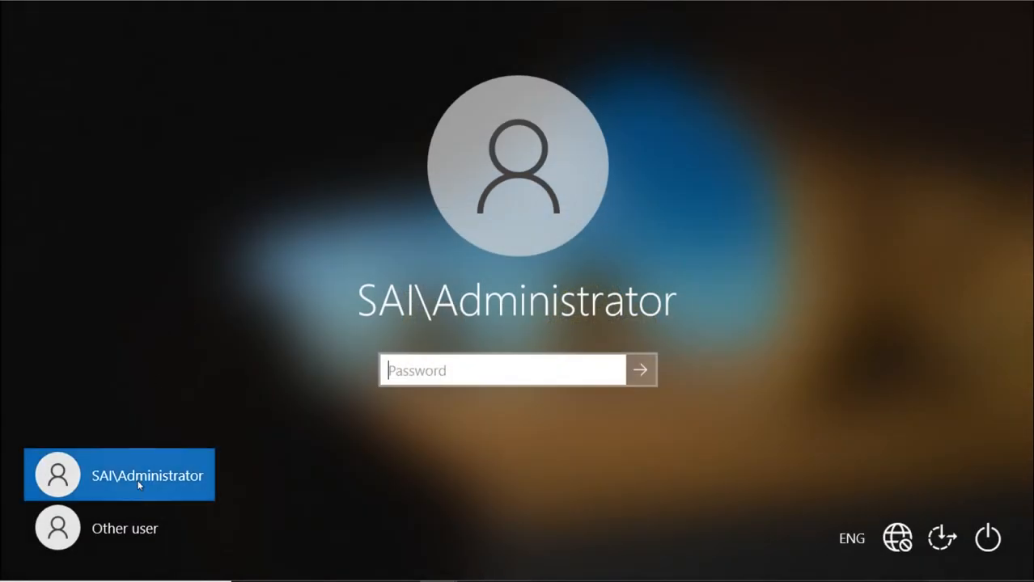
pyautogui.click(131, 513)
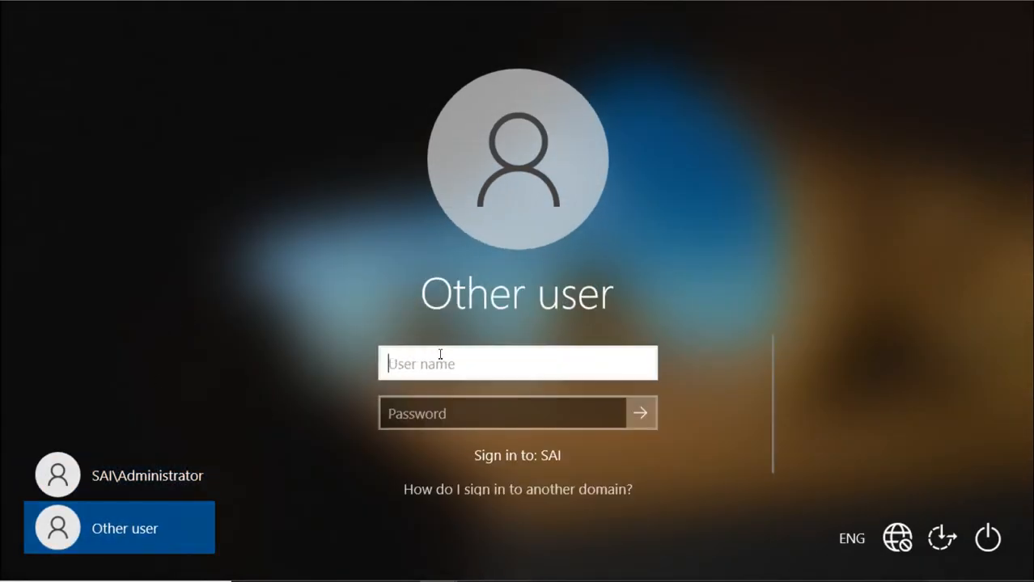
pyautogui.write('user1')
pyautogui.press('Tab')
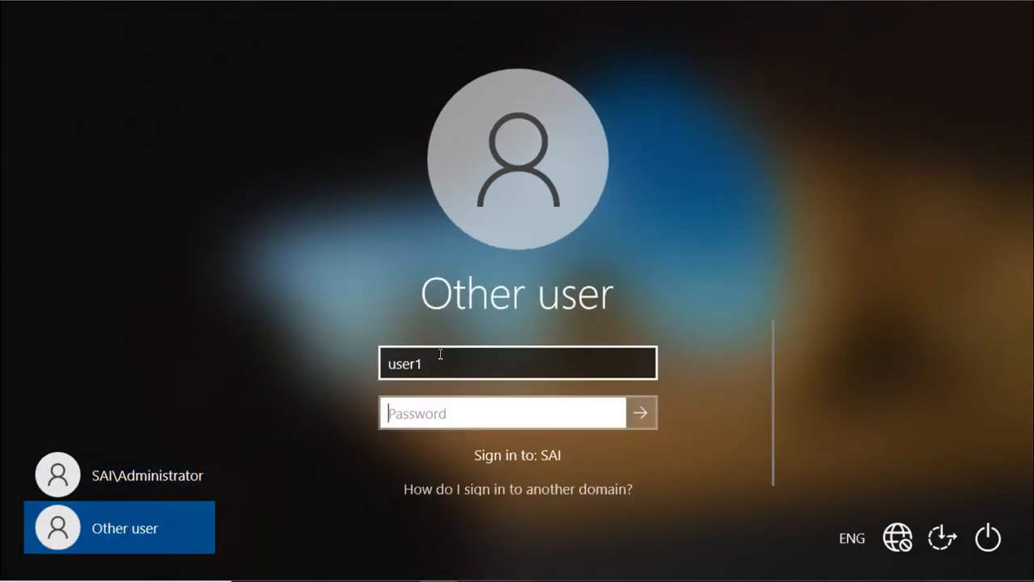
pyautogui.write('•••')
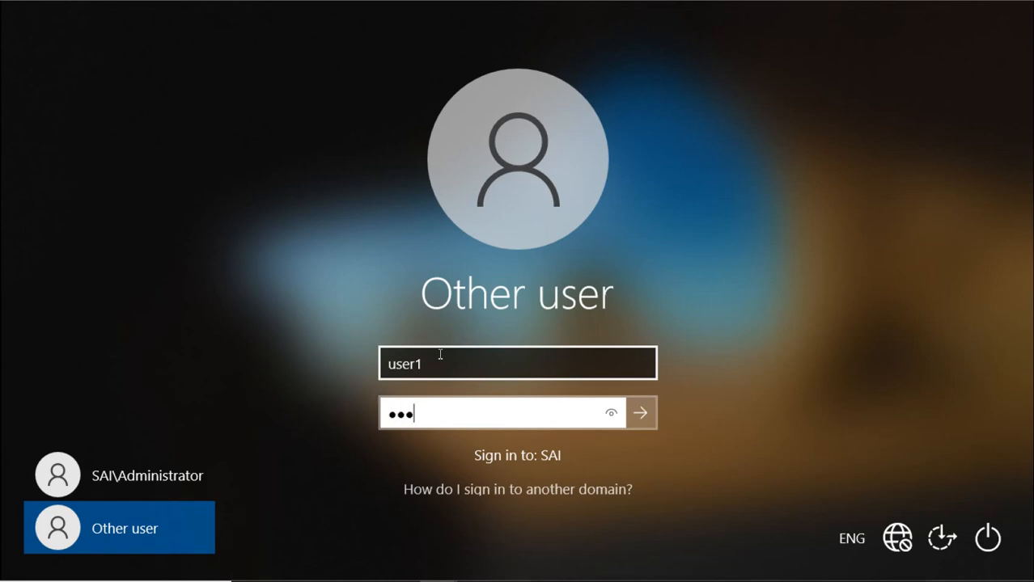
pyautogui.write('••••')
pyautogui.press('Return')
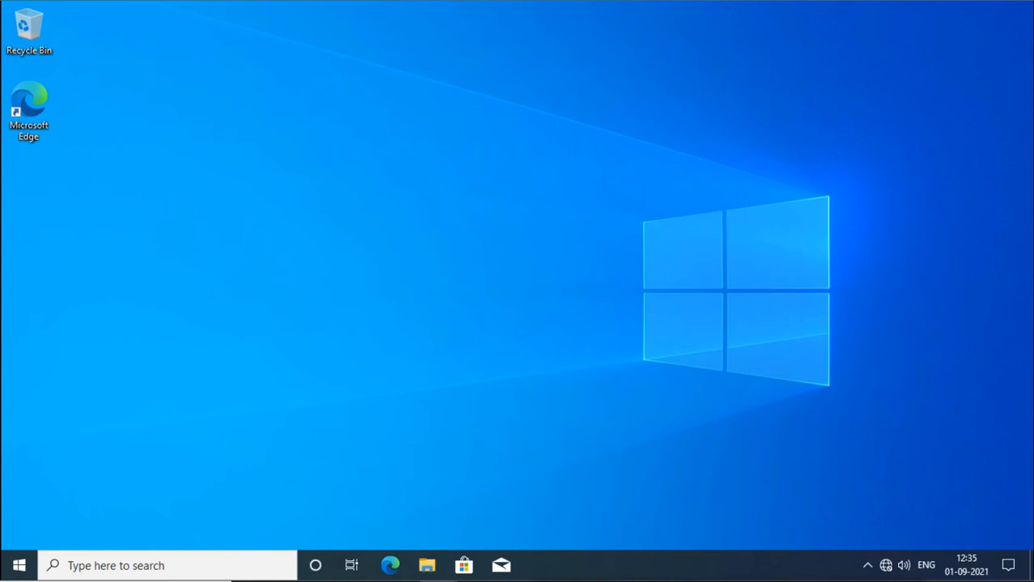
# Launch the Command Prompt with cmd and maximize its window.
pyautogui.press('super+r')
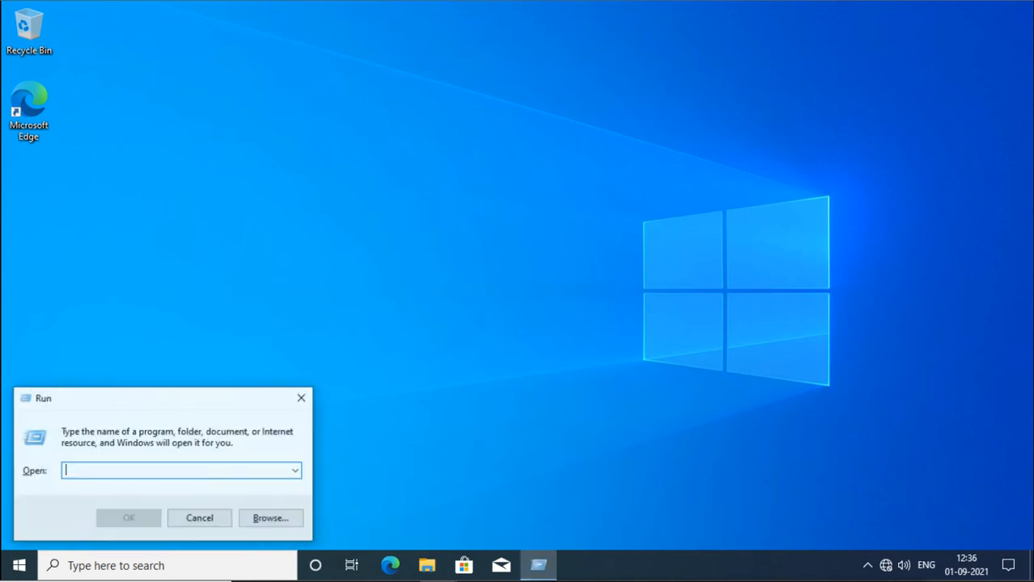
pyautogui.write('cmd')
pyautogui.hotkey('ctrl', 'a')
pyautogui.press('Return')
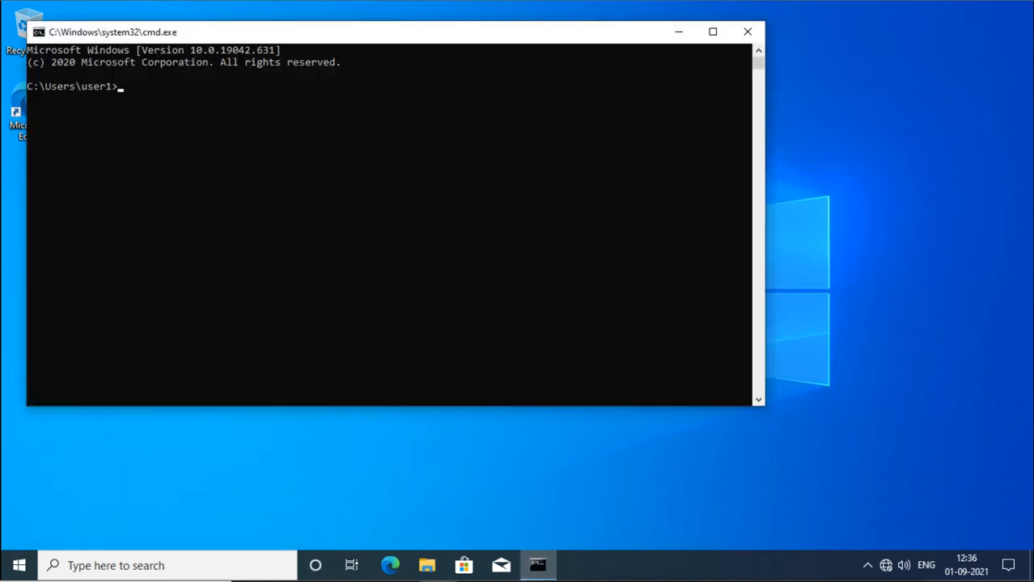
pyautogui.click(713, 32)
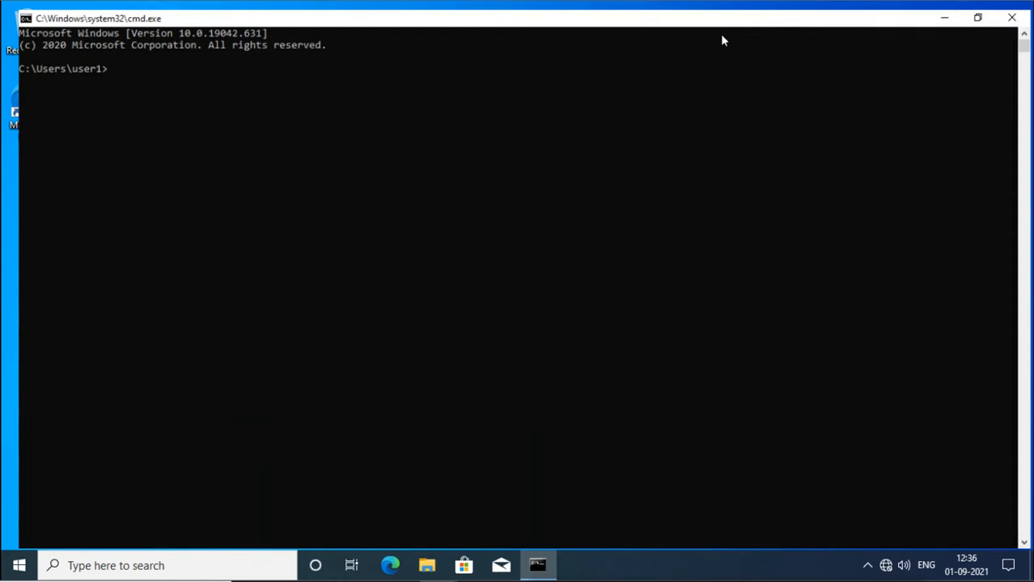
pyautogui.click(534, 193)
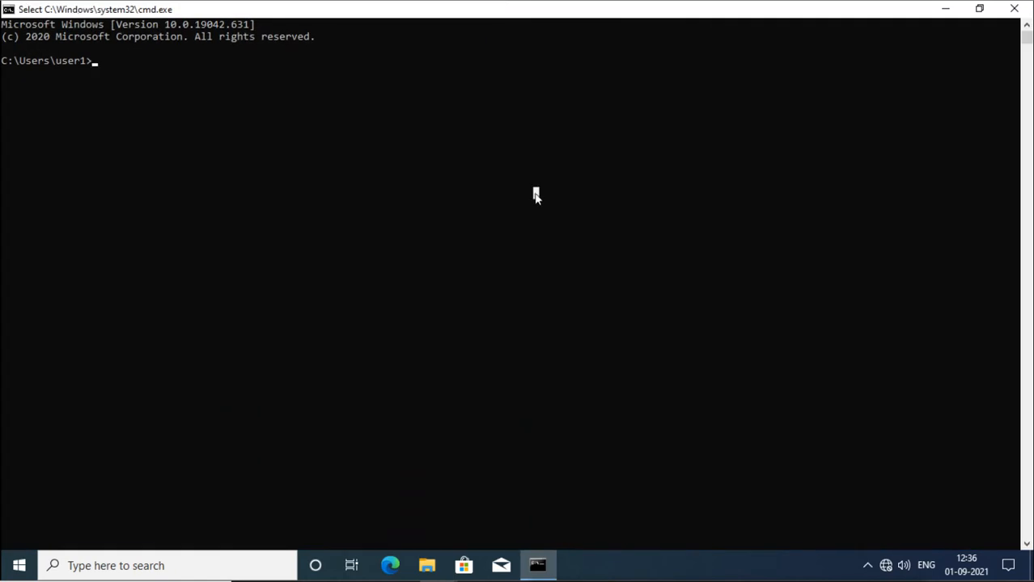
# Set the Command Prompt's font size to 20 in its window properties.
pyautogui.click(10, 10)
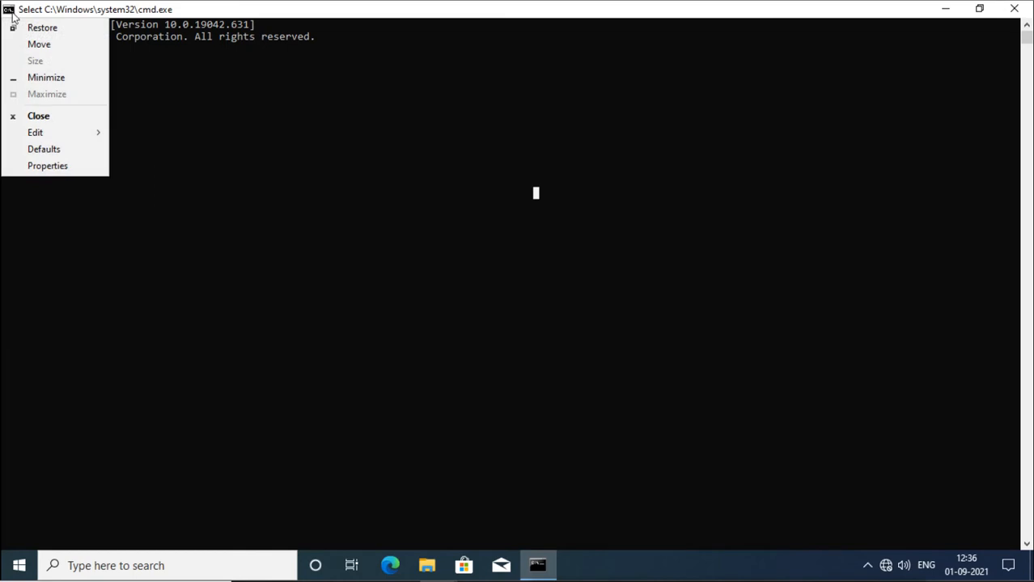
pyautogui.click(65, 166)
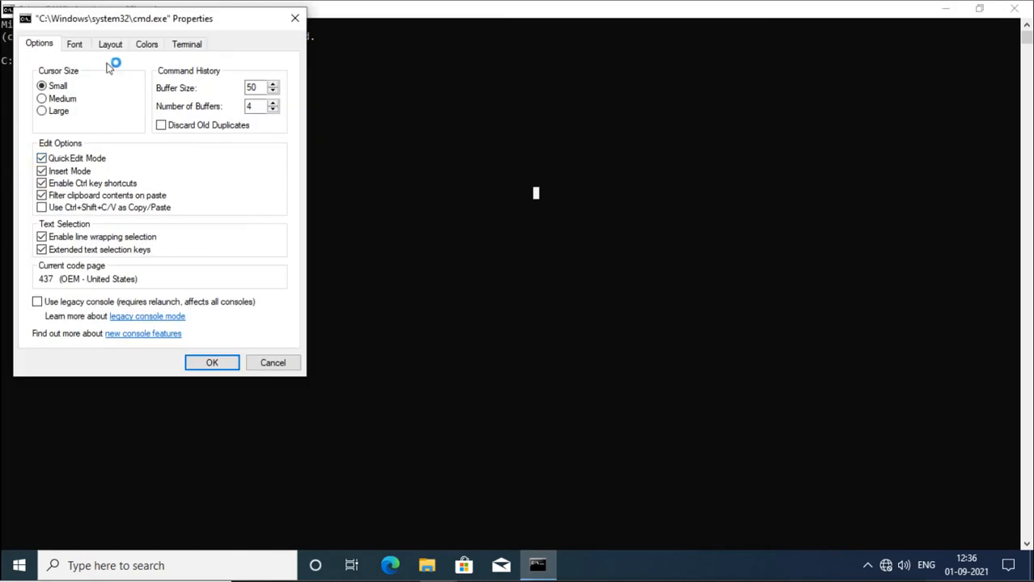
pyautogui.click(74, 45)
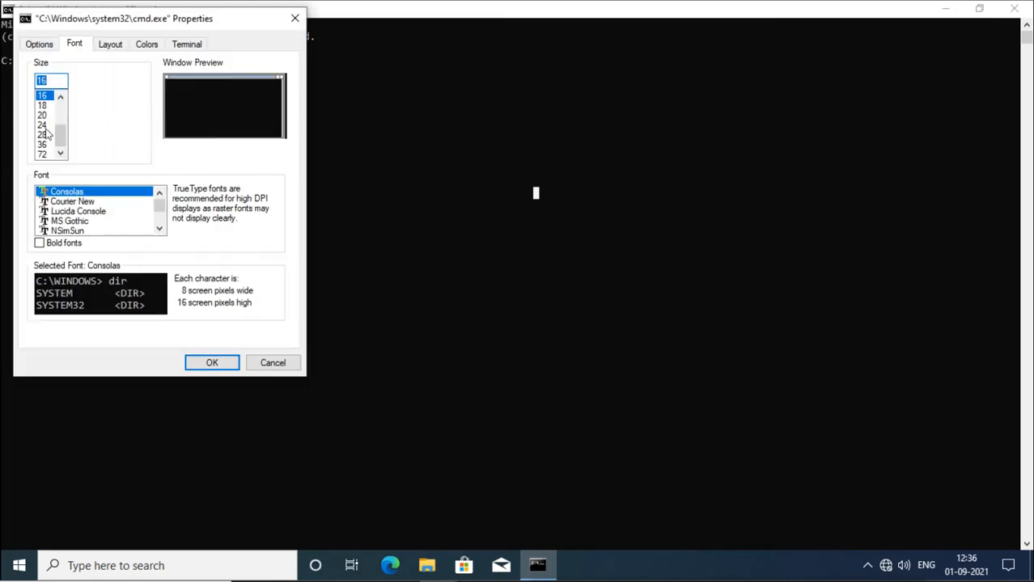
pyautogui.click(46, 116)
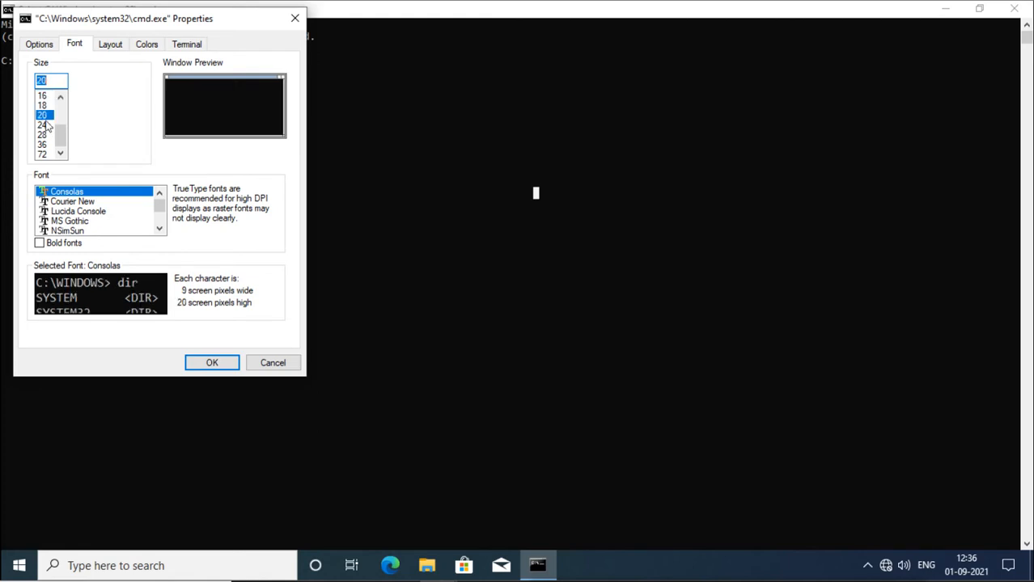
pyautogui.click(208, 362)
pyautogui.click(501, 285)
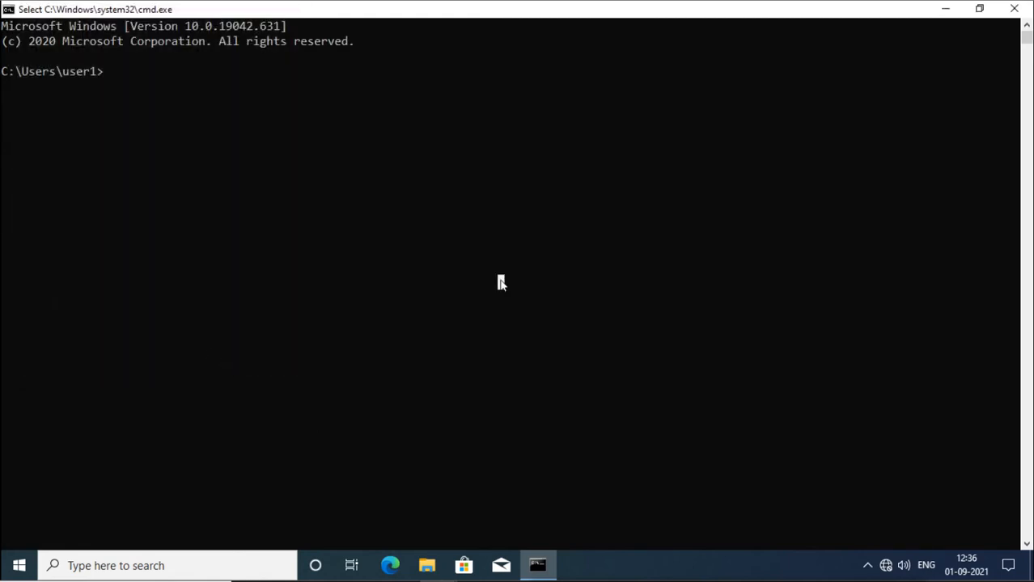
# Run gpresult /r for user1 and go back to the beginning of the report.
pyautogui.write('gpresult')
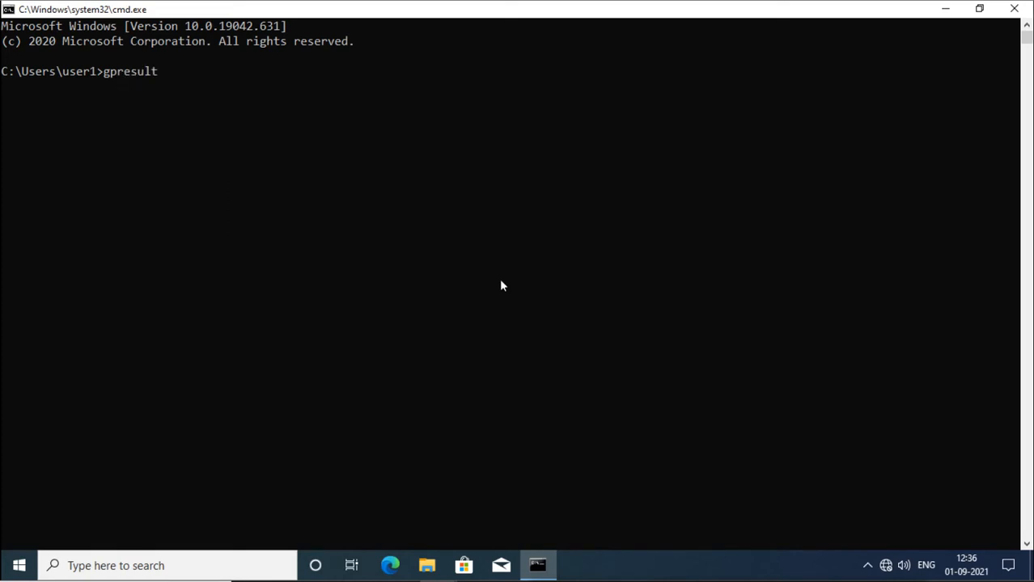
pyautogui.write(' /r')
pyautogui.press('Return')
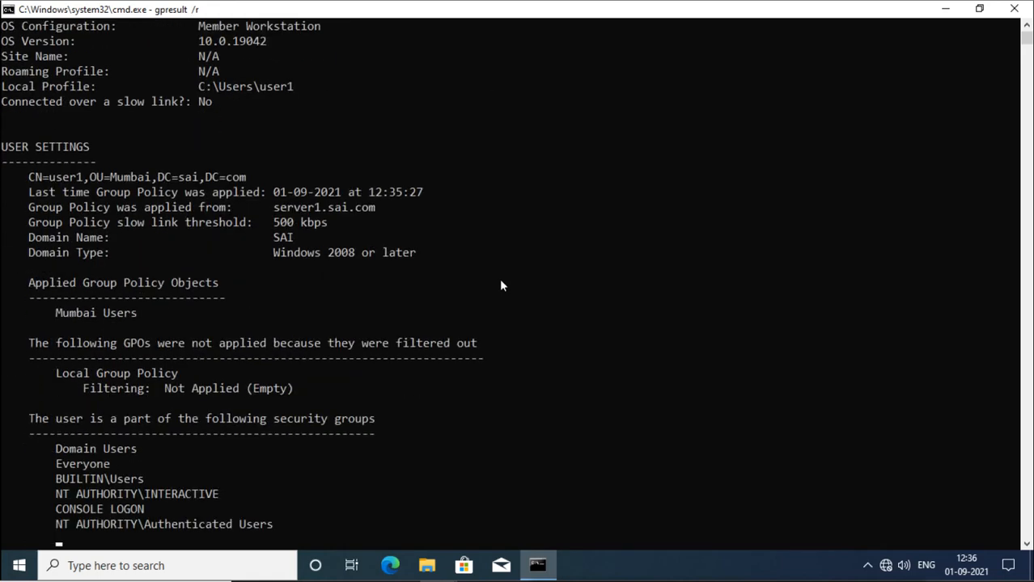
pyautogui.scroll(4, 264, 296)
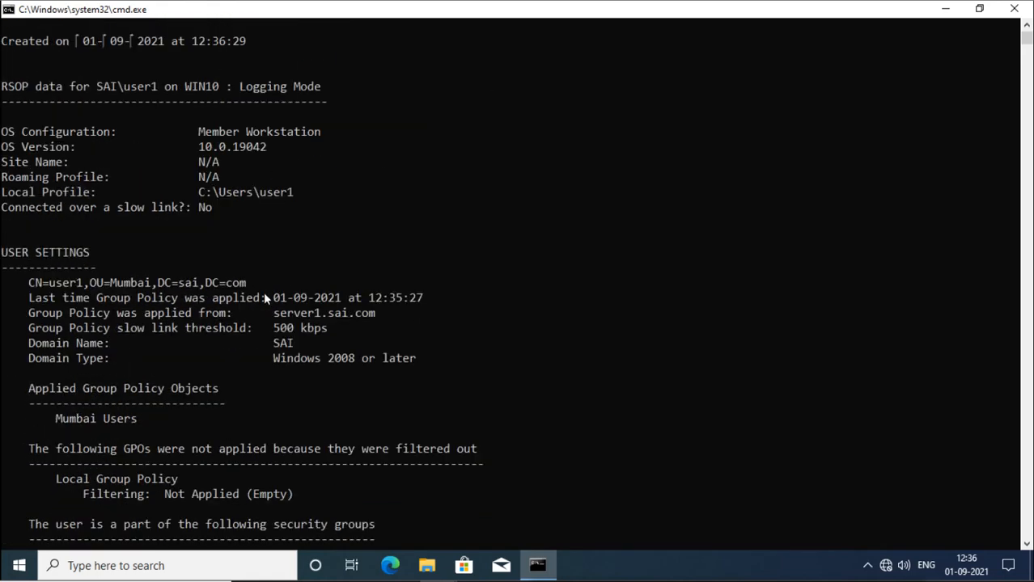
pyautogui.scroll(2, 264, 296)
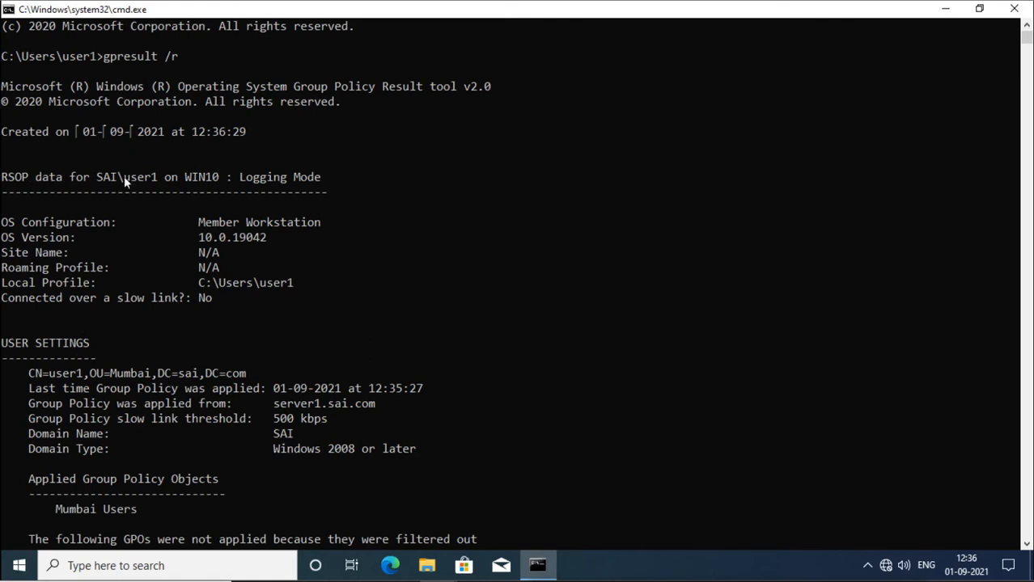
# Examine the RSOP heading and the user settings with the applied group policy objects in user1's report.
pyautogui.moveTo(123, 176); pyautogui.dragTo(229, 183)
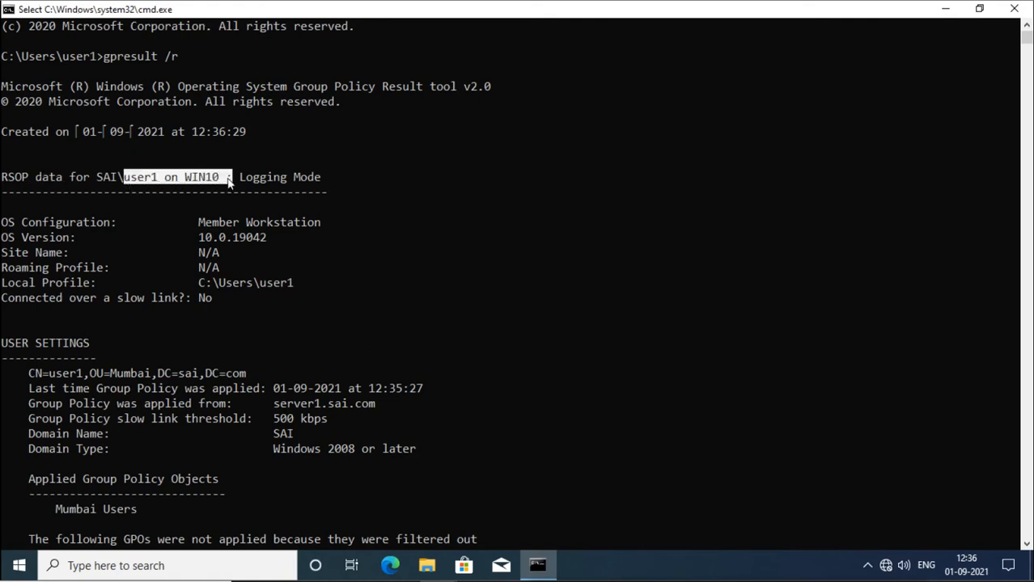
pyautogui.scroll(-2, 228, 181)
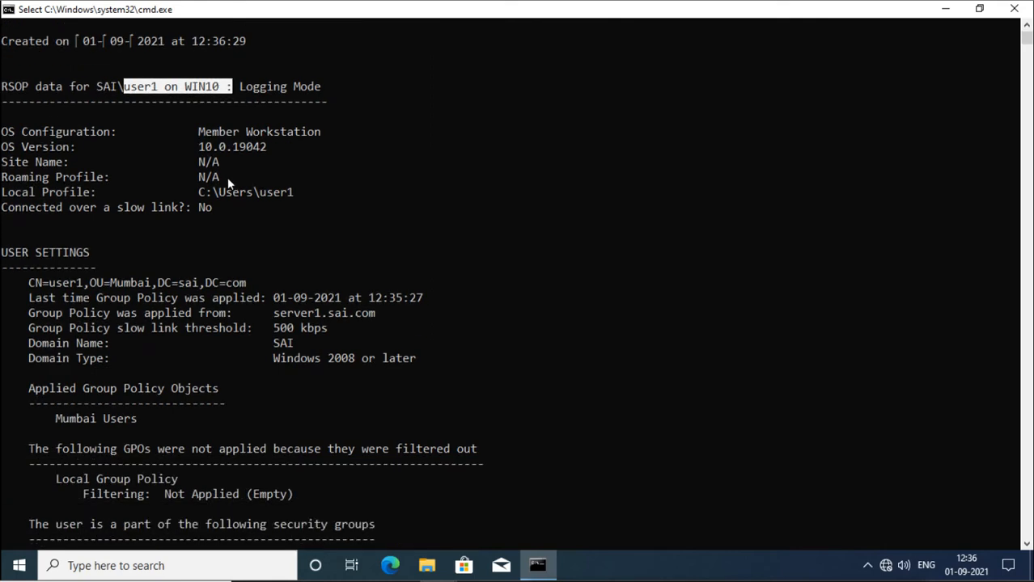
pyautogui.click(15, 252)
pyautogui.moveTo(15, 252); pyautogui.dragTo(123, 253)
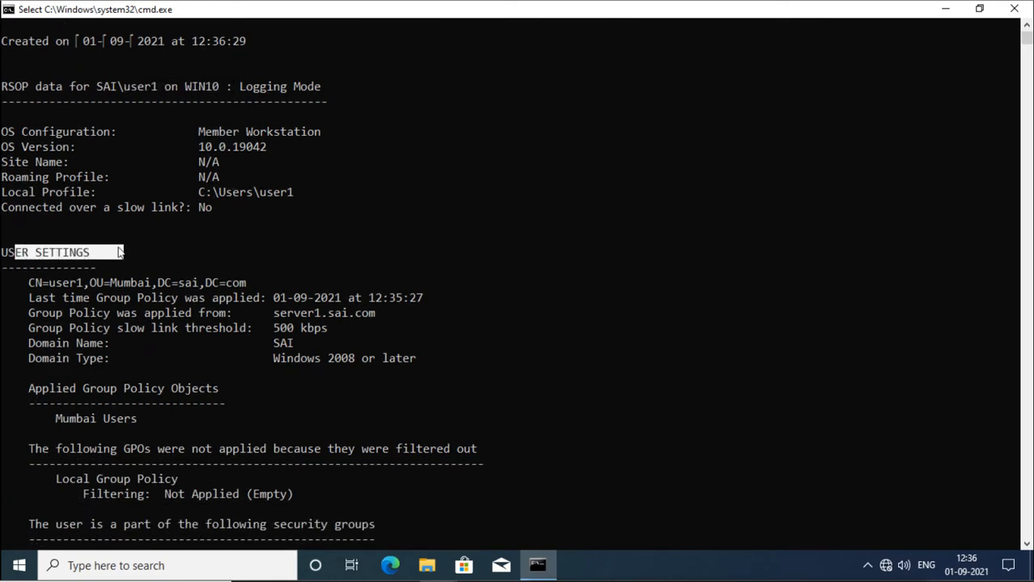
pyautogui.scroll(-3, 270, 296)
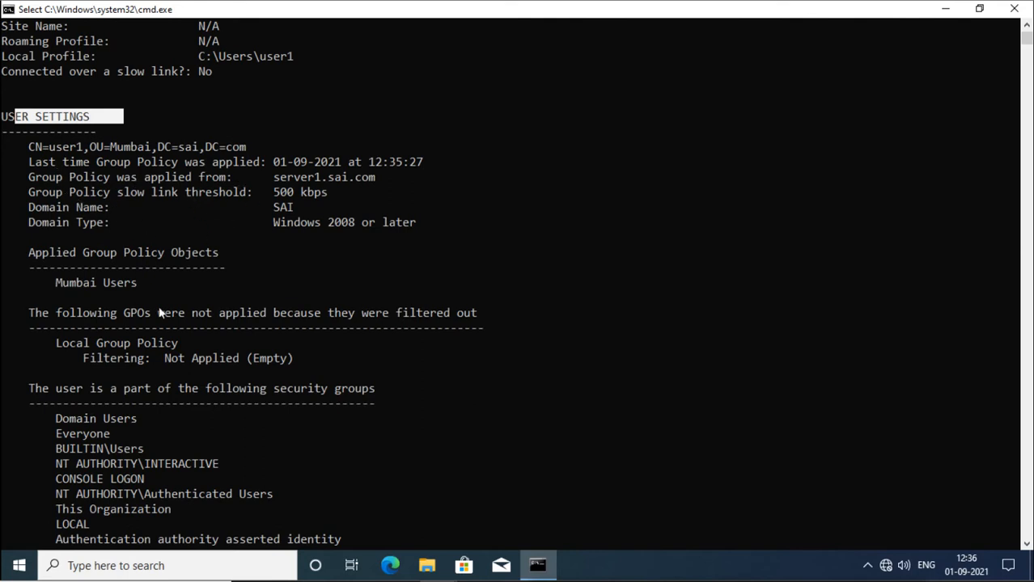
pyautogui.click(68, 148)
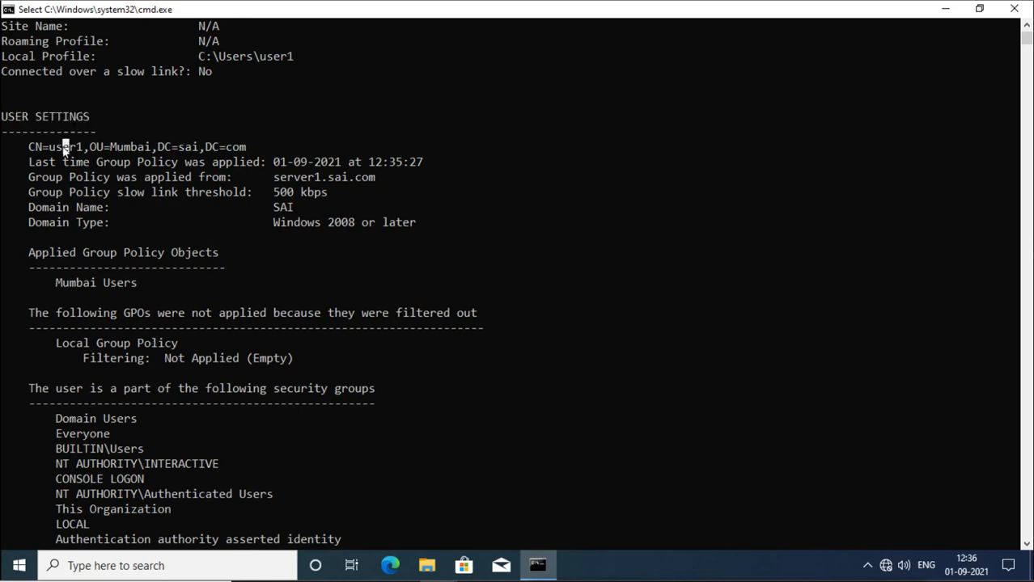
pyautogui.moveTo(3, 119); pyautogui.dragTo(285, 254)
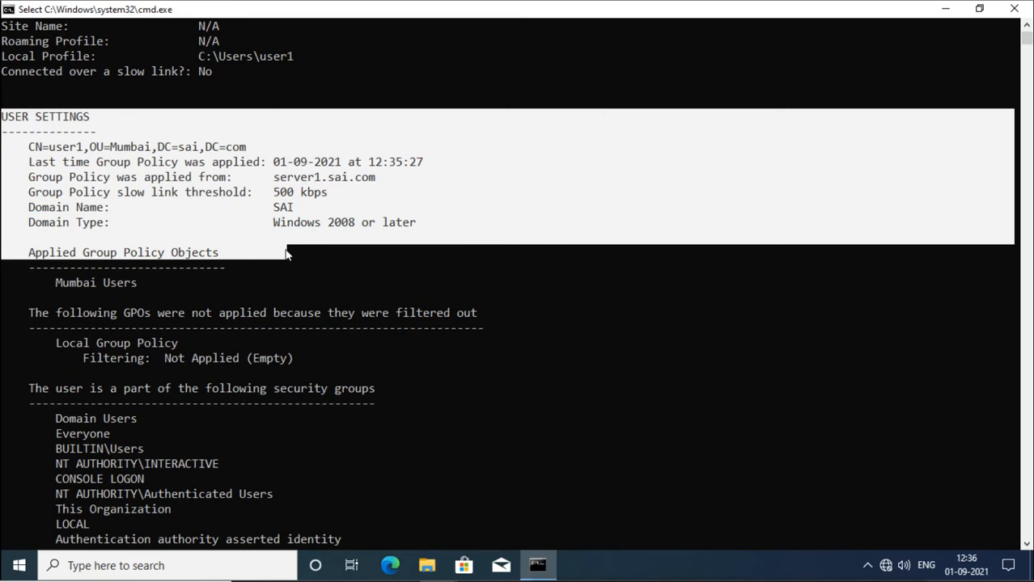
# Examine the applied group policy objects, the filtered-out Local Group Policy and the security group memberships in user1's gpresult report.
pyautogui.click(284, 252)
pyautogui.click(26, 253)
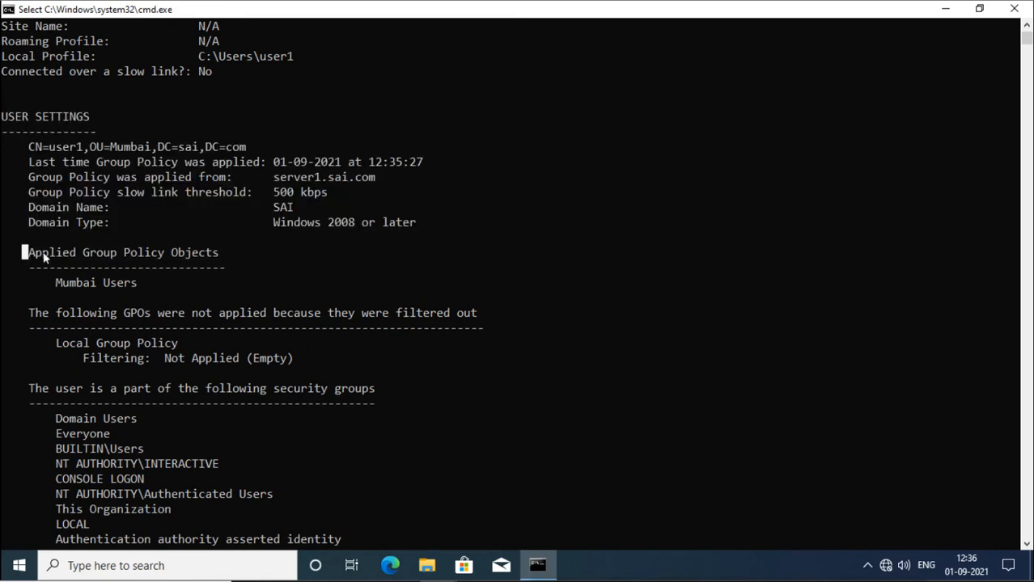
pyautogui.moveTo(43, 254); pyautogui.dragTo(223, 257)
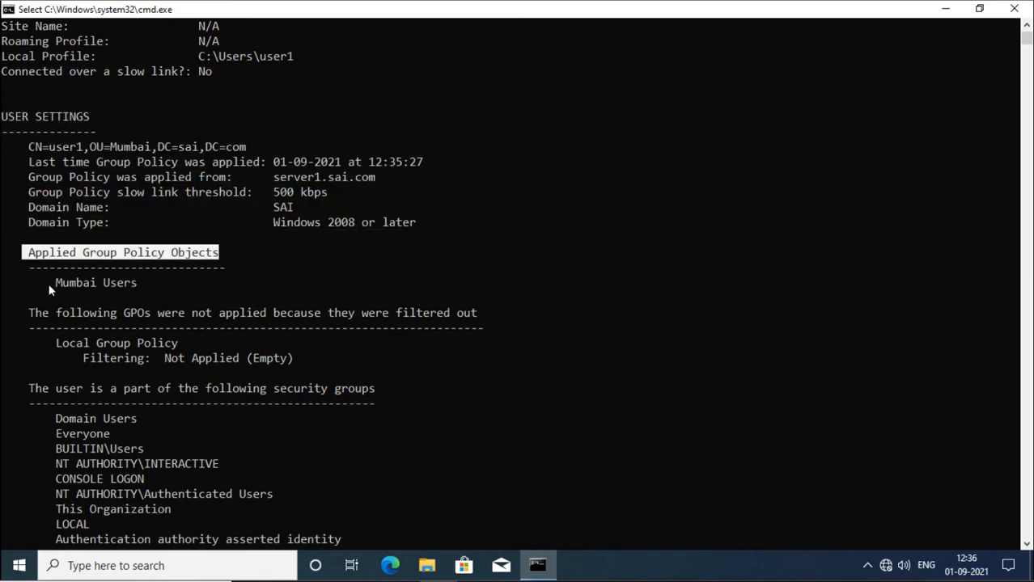
pyautogui.moveTo(51, 285); pyautogui.dragTo(139, 285)
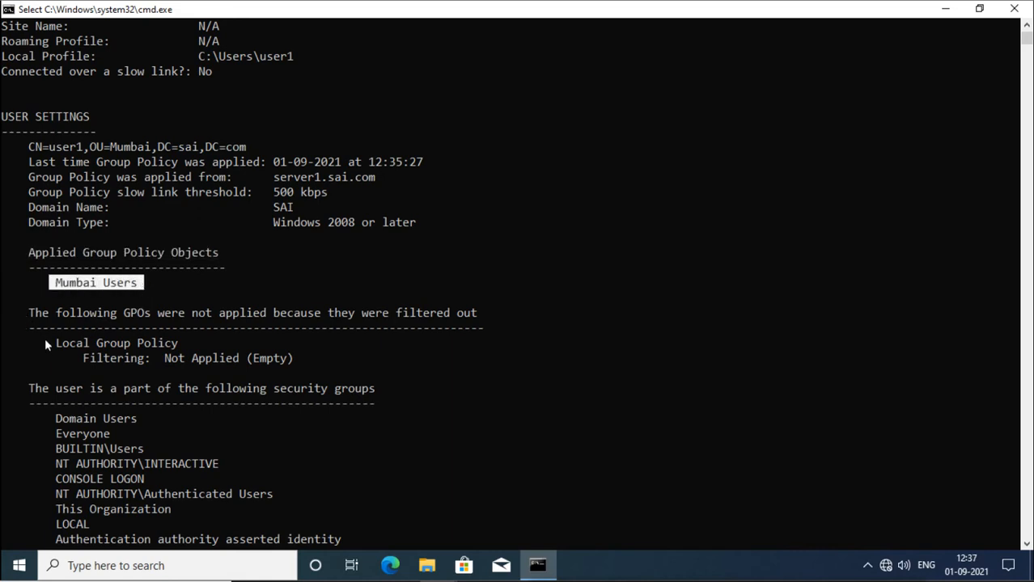
pyautogui.moveTo(55, 343); pyautogui.dragTo(296, 368)
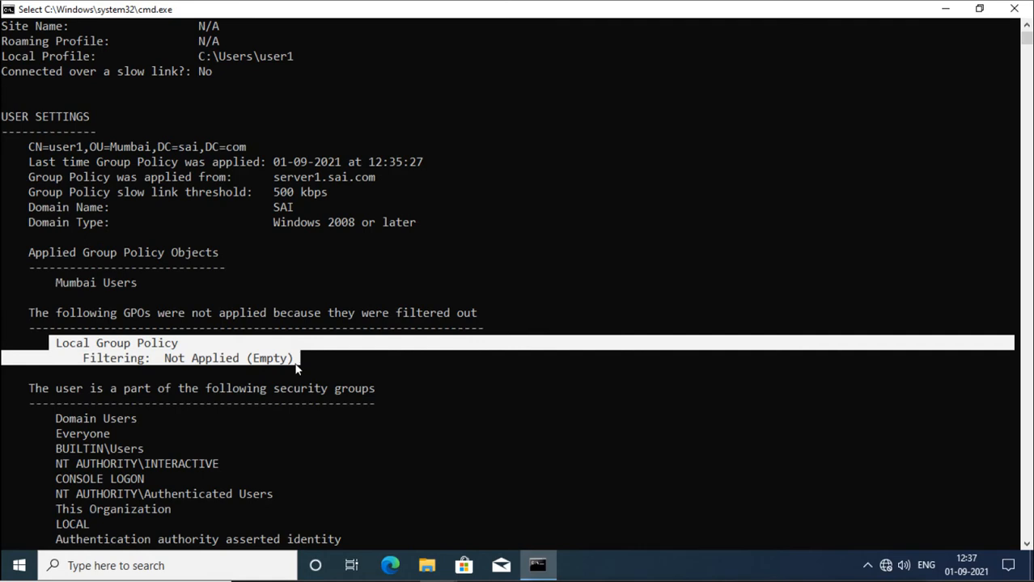
pyautogui.scroll(-6, 296, 367)
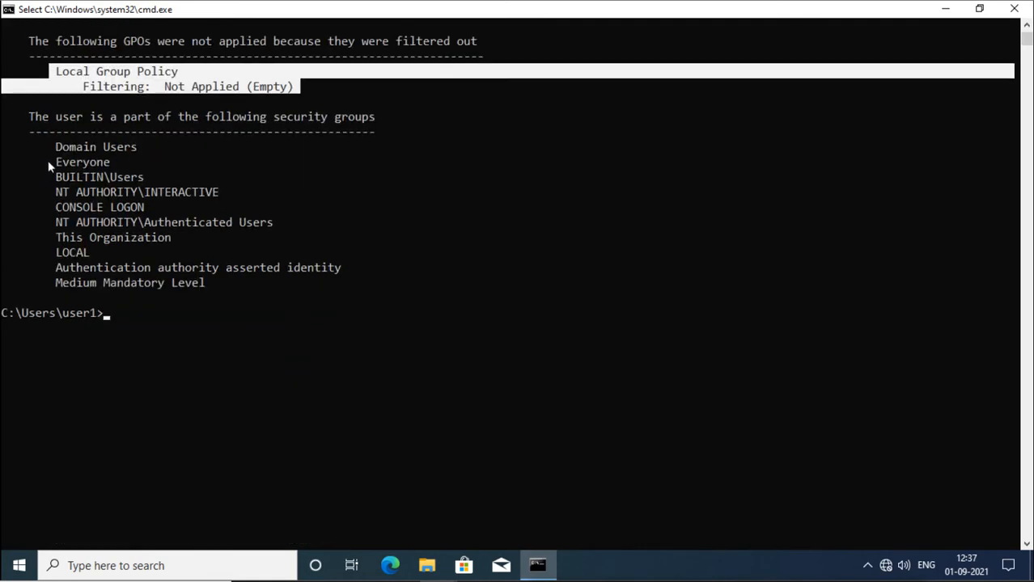
pyautogui.moveTo(53, 145); pyautogui.dragTo(324, 283)
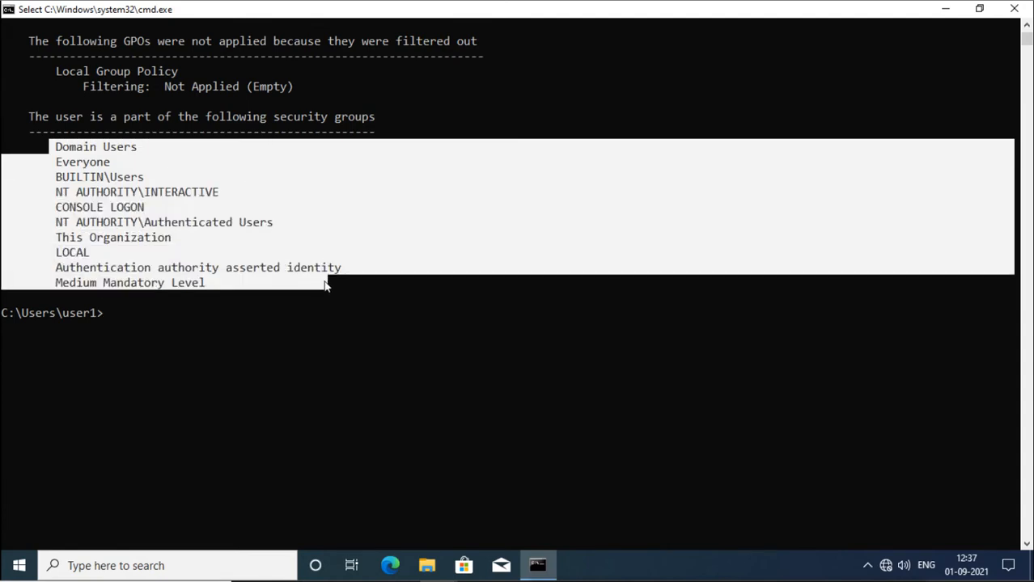
pyautogui.click(323, 283)
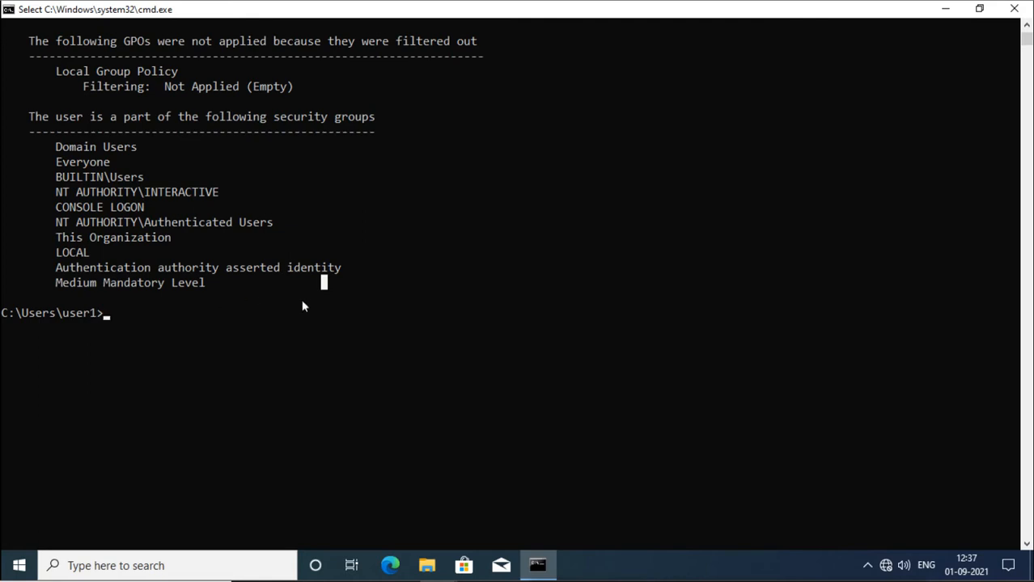
# Launch rsop.msc for user1, dismiss the Group Policy error and maximize the Resultant Set of Policy window.
pyautogui.press('super+r')
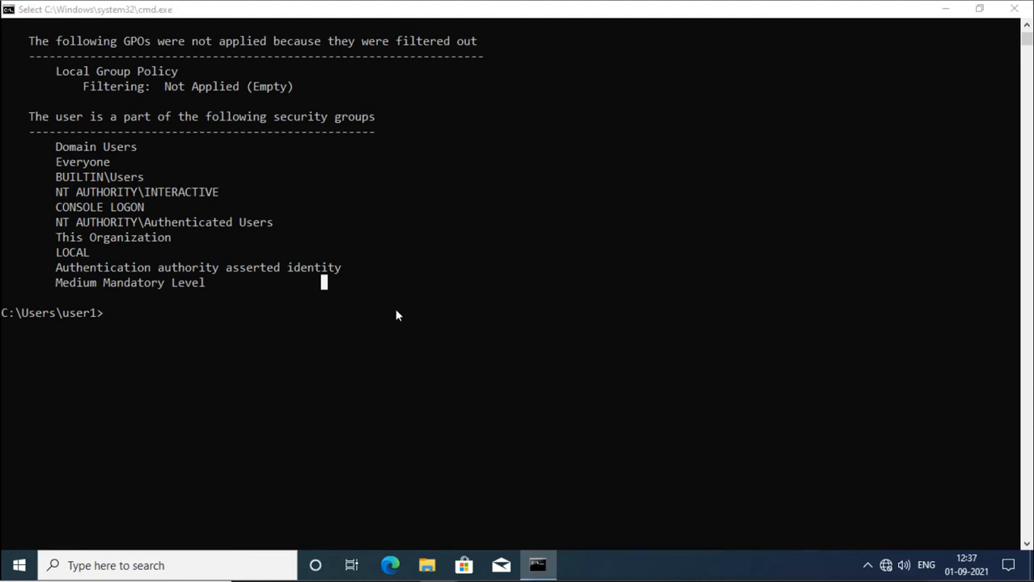
pyautogui.write('rs')
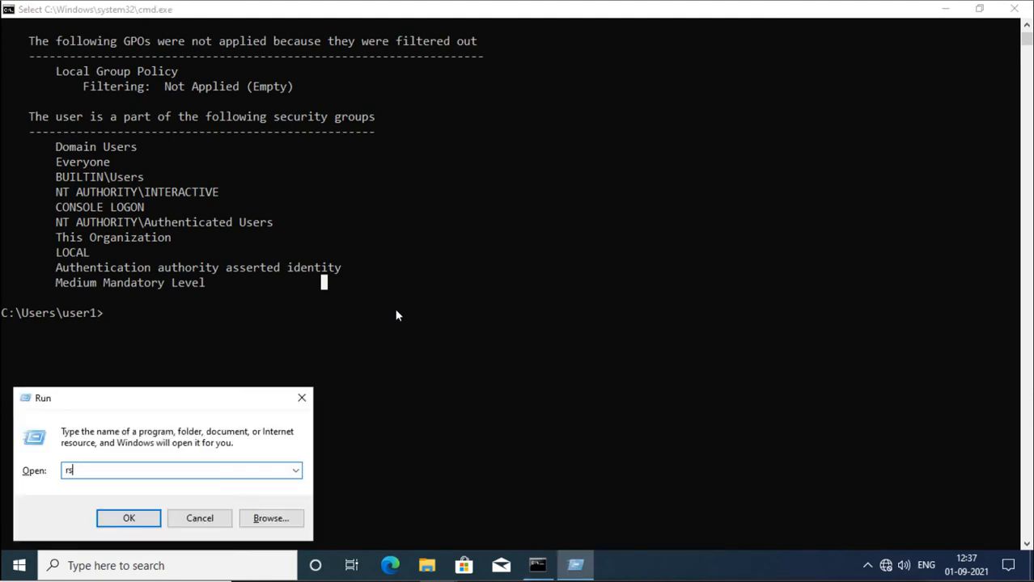
pyautogui.write('op.msc')
pyautogui.press('Return')
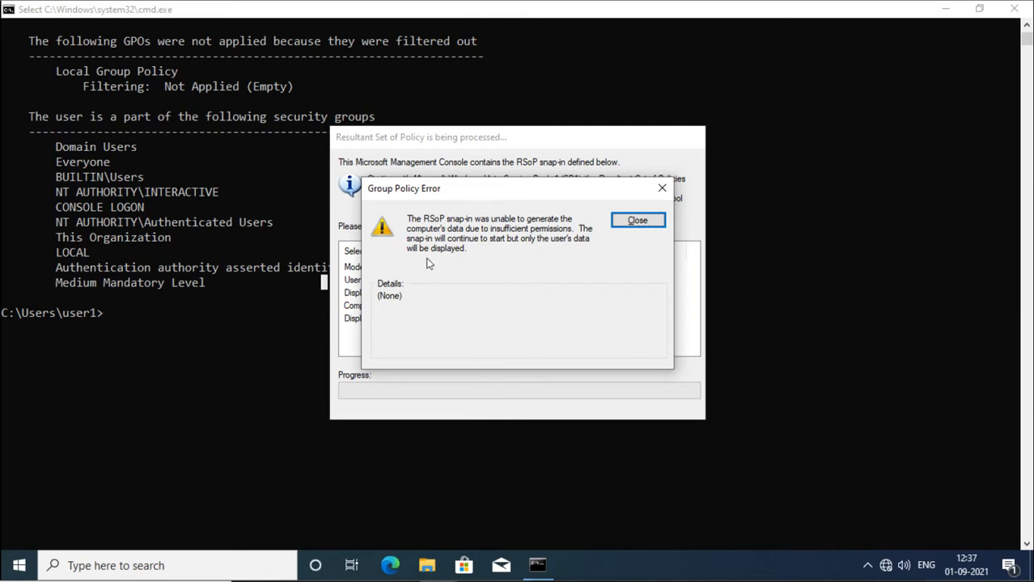
pyautogui.click(632, 225)
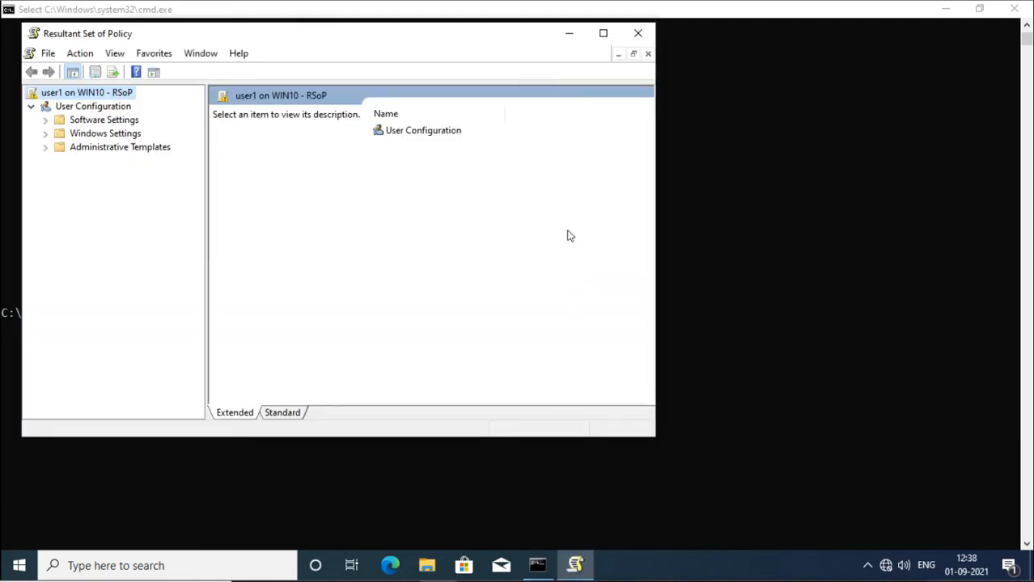
pyautogui.click(602, 33)
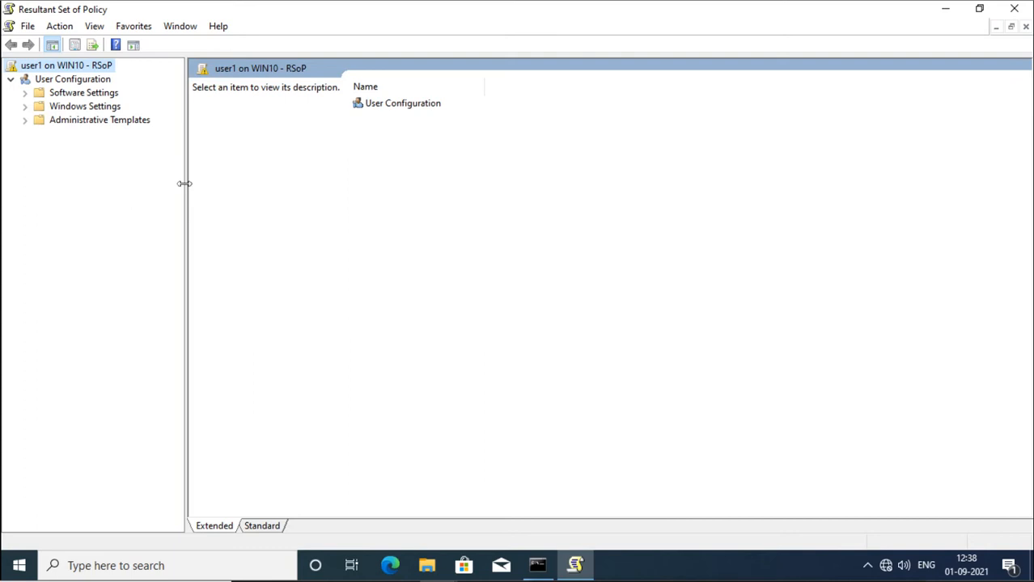
# Examine user1's resultant policies under Software Settings, the Security Settings in Windows Settings, and the Desktop folder of Administrative Templates.
pyautogui.click(42, 96)
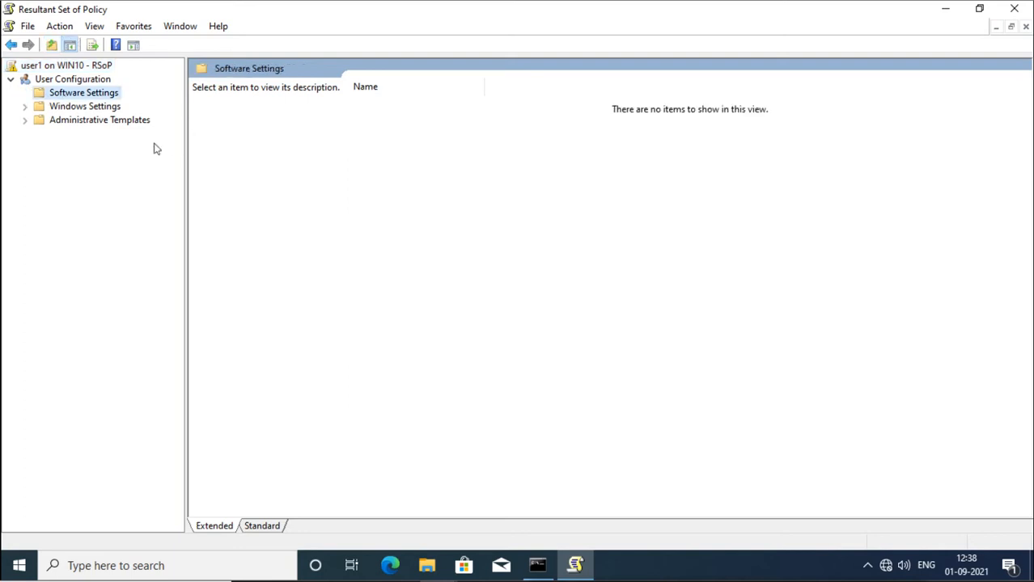
pyautogui.click(58, 112)
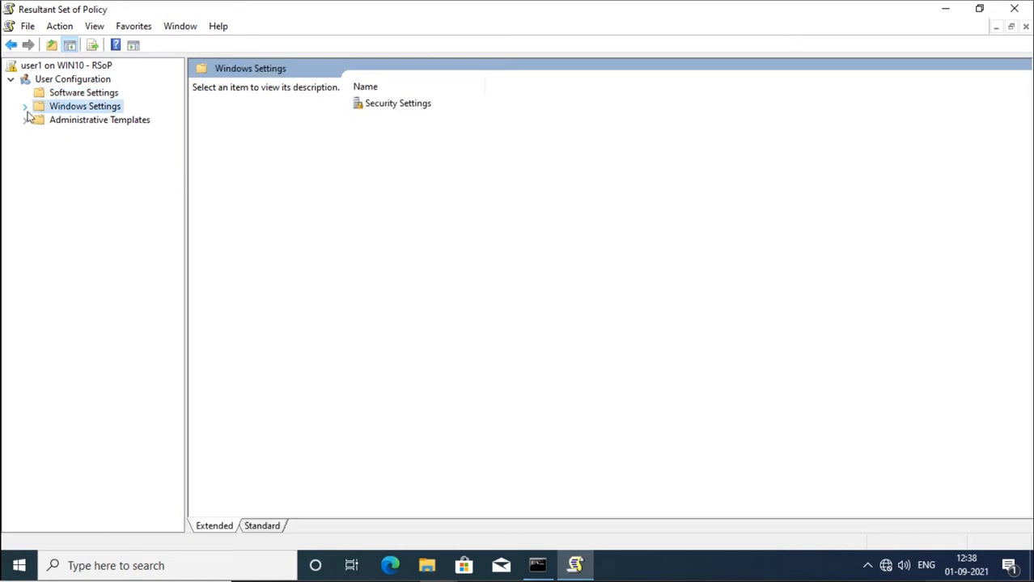
pyautogui.click(26, 108)
pyautogui.click(58, 121)
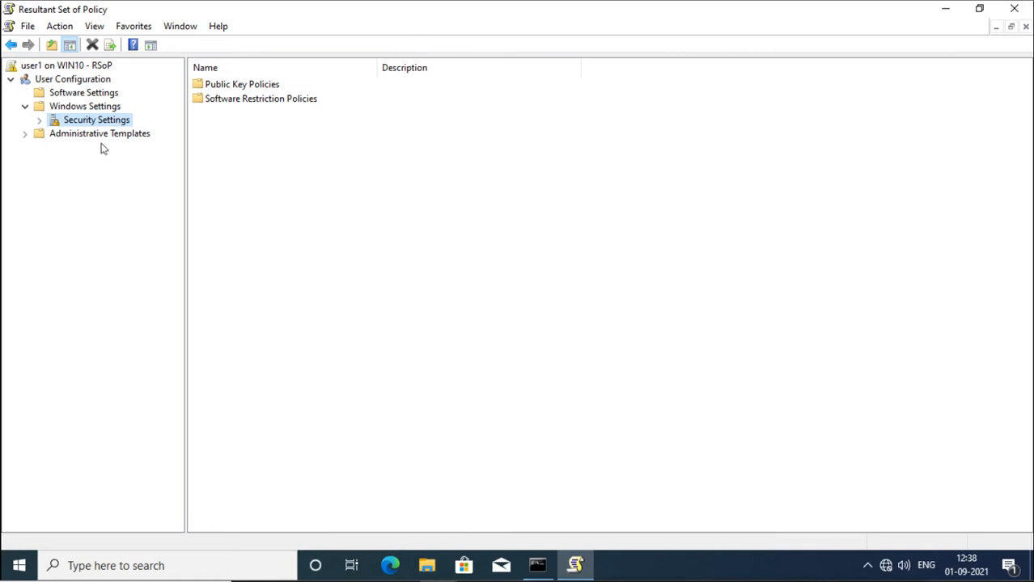
pyautogui.click(39, 120)
pyautogui.click(65, 134)
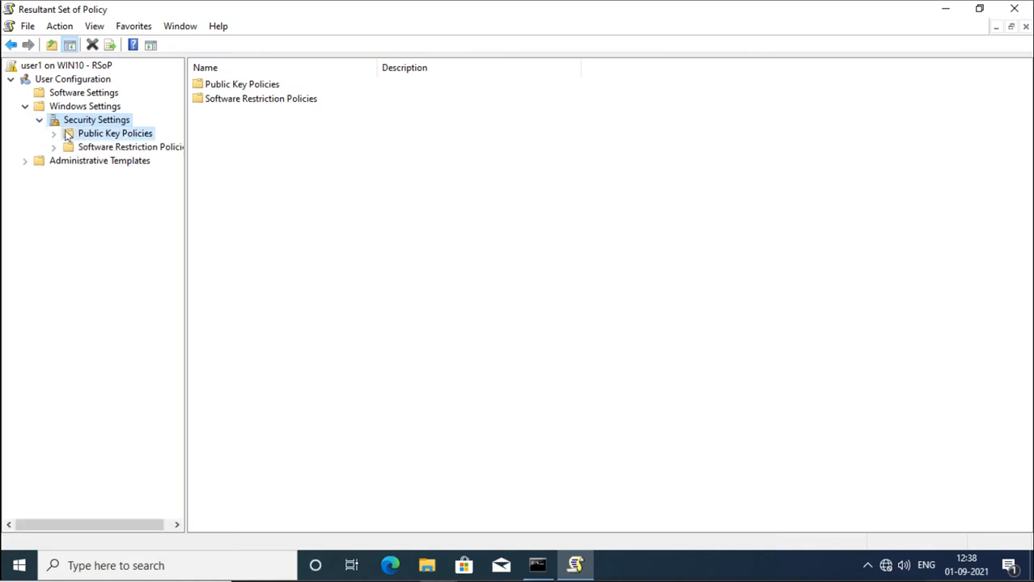
pyautogui.click(74, 151)
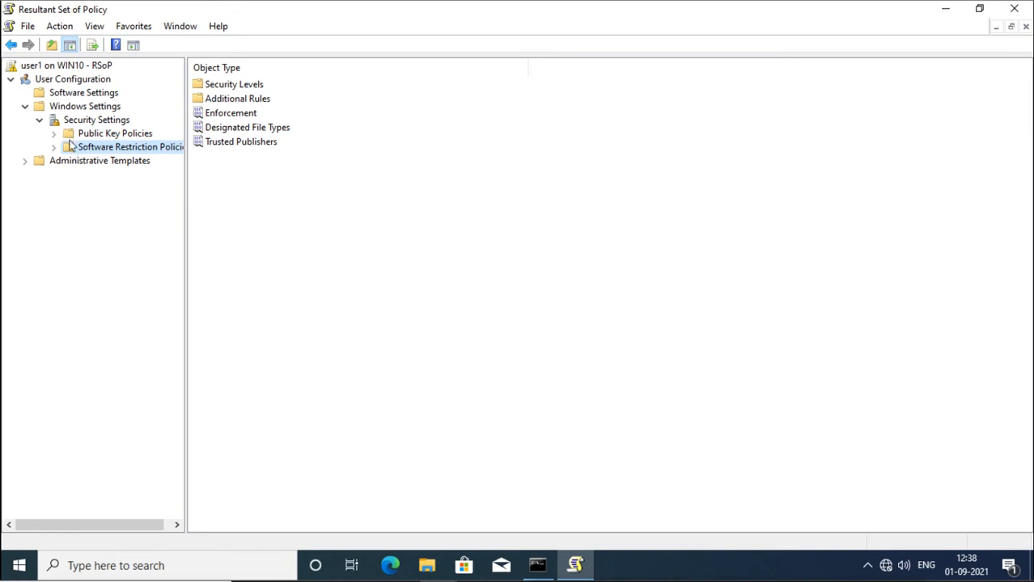
pyautogui.click(24, 164)
pyautogui.click(64, 178)
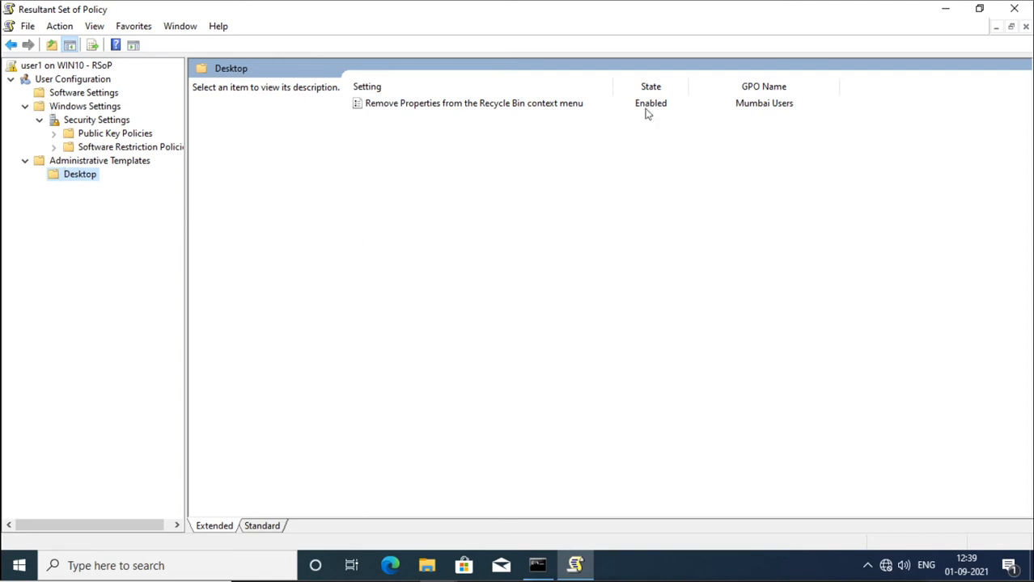
# Close Resultant Set of Policy without saving the console settings and close the Command Prompt.
pyautogui.click(1012, 13)
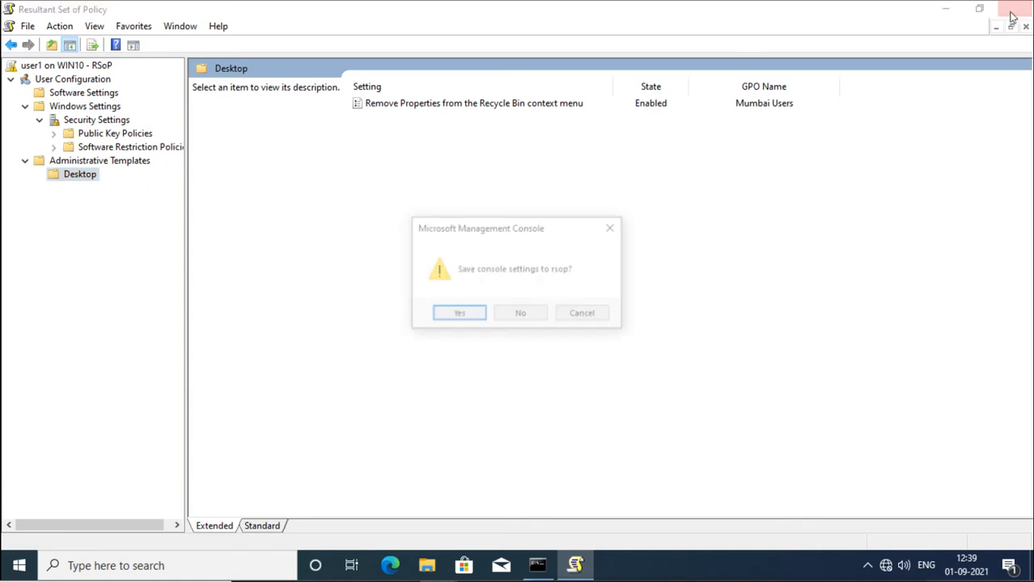
pyautogui.click(533, 314)
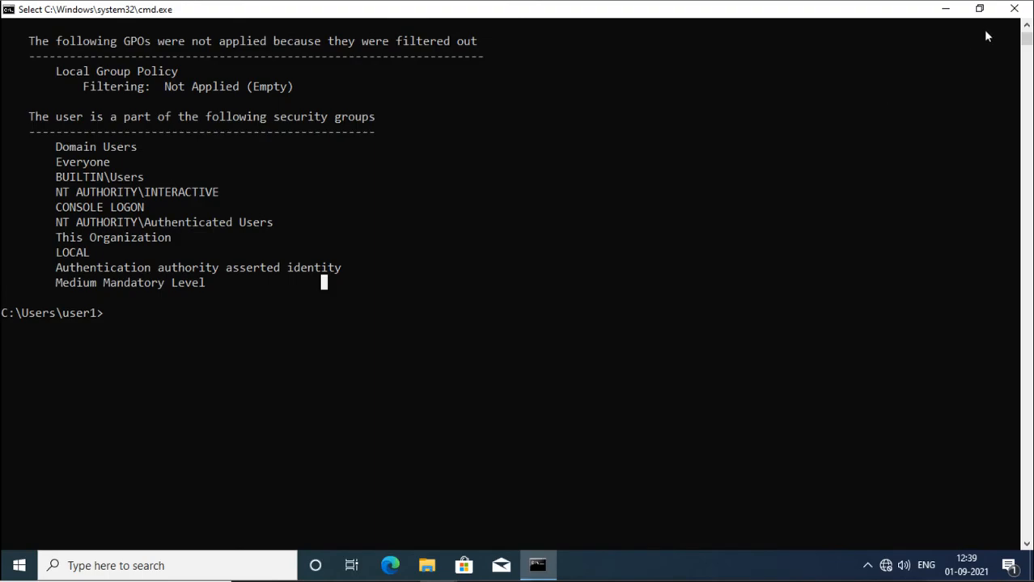
pyautogui.click(1013, 9)
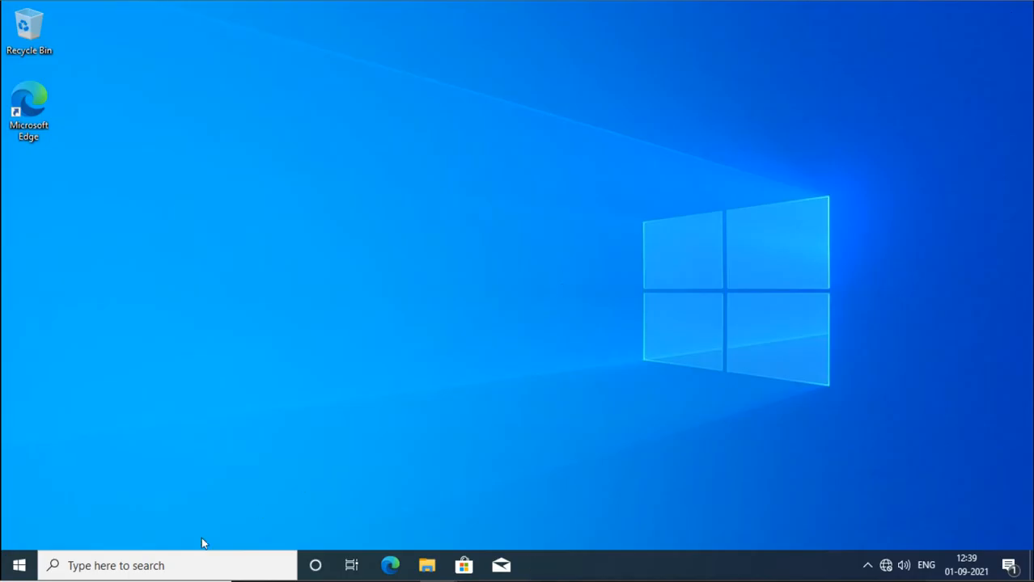
# Sign user1 out of Windows.
pyautogui.click(20, 563)
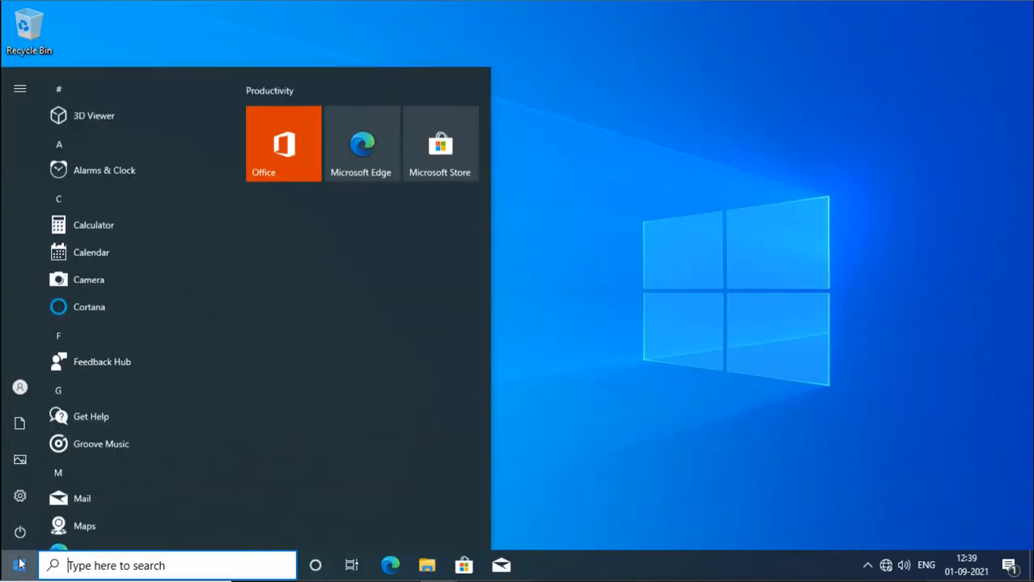
pyautogui.moveTo(24, 399)
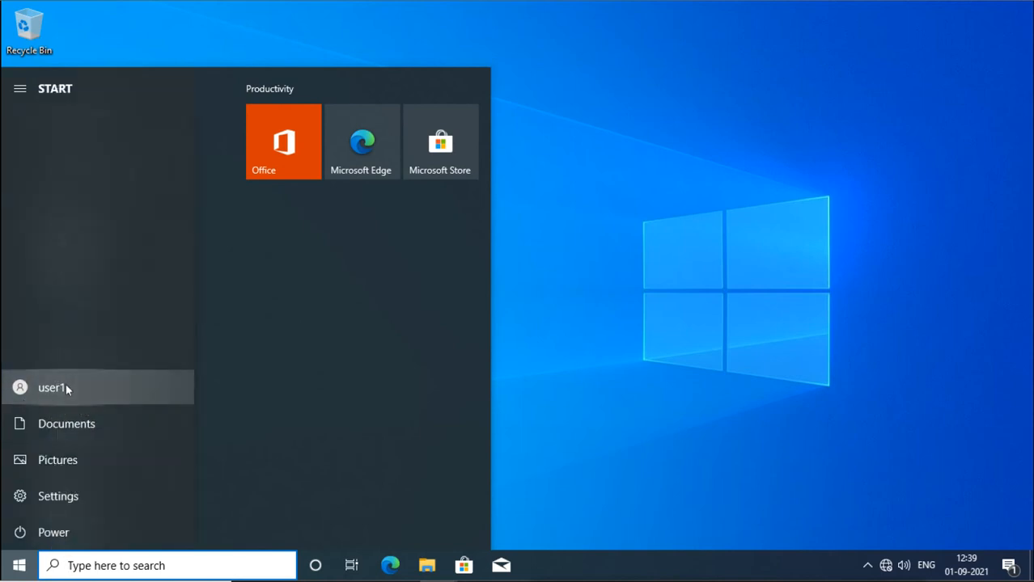
pyautogui.click(61, 386)
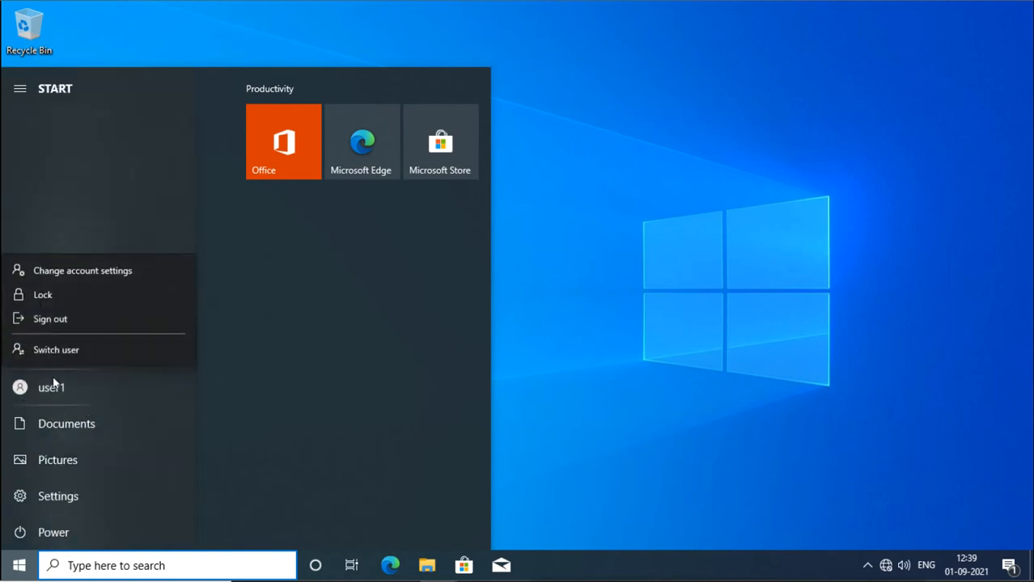
pyautogui.click(62, 319)
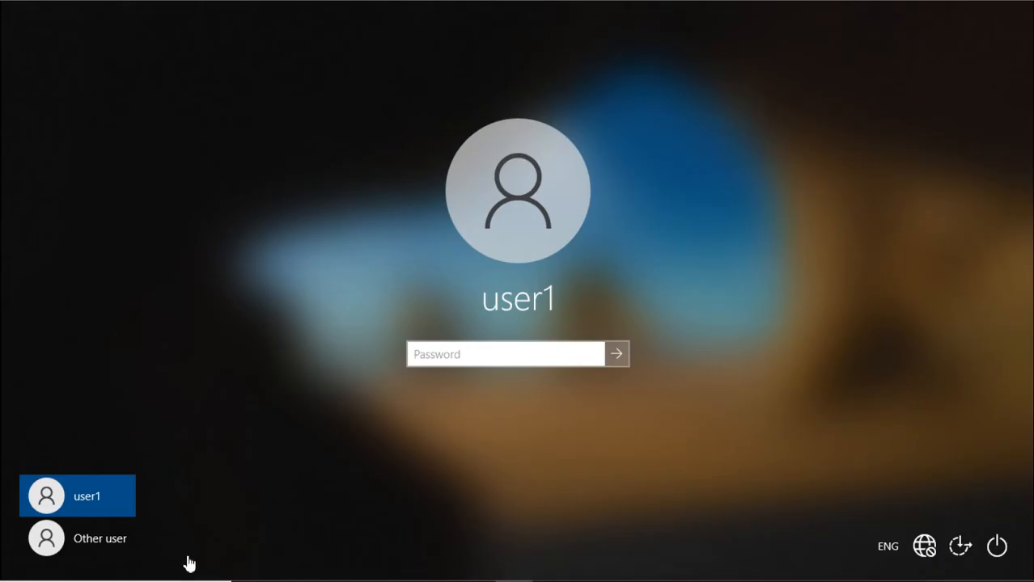
# Sign in as the other user sai\administrator with the account password.
pyautogui.click(104, 540)
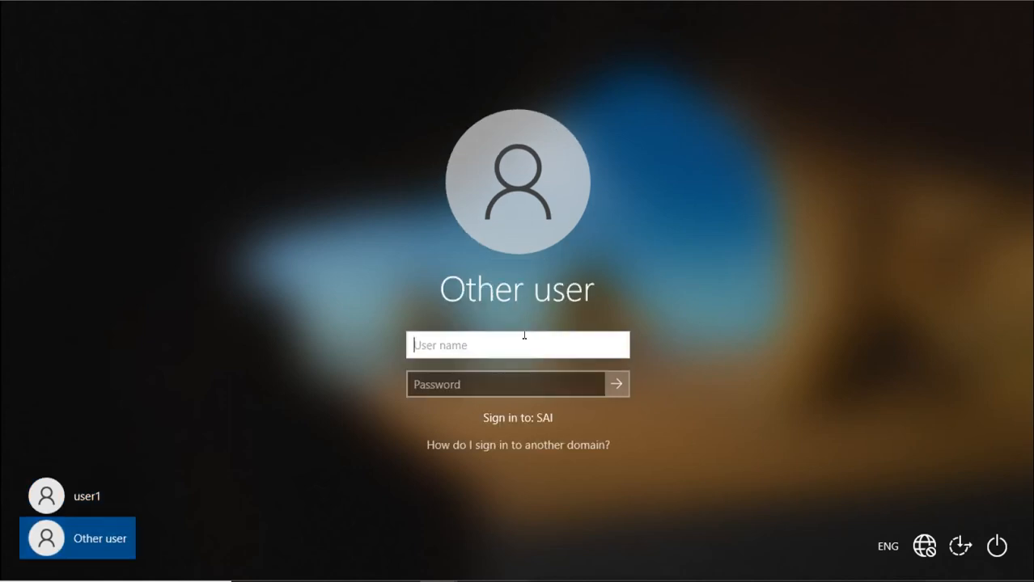
pyautogui.write('sai\\a')
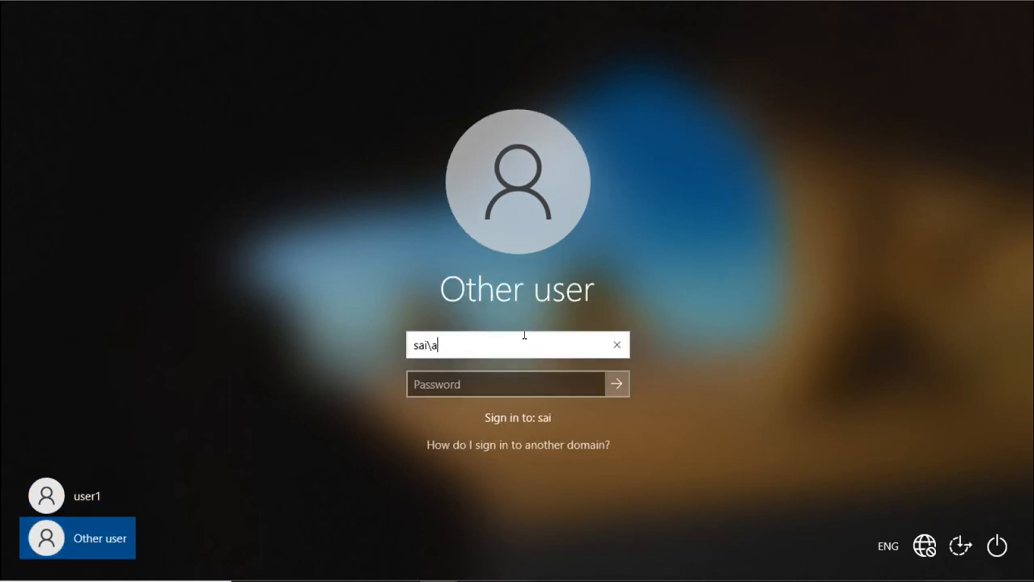
pyautogui.write('dministrator')
pyautogui.press('Tab')
pyautogui.write('*******')
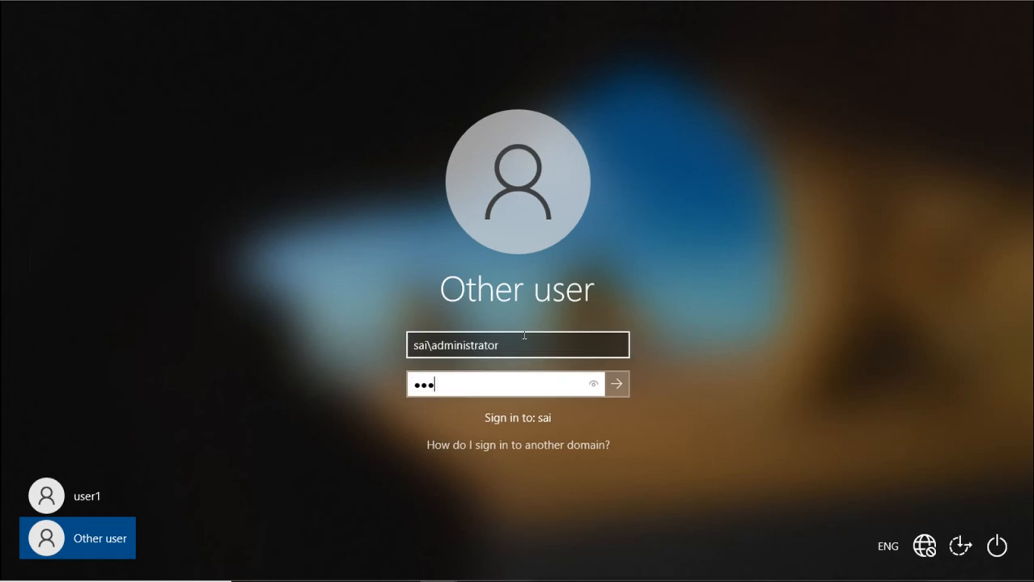
pyautogui.press('Return')
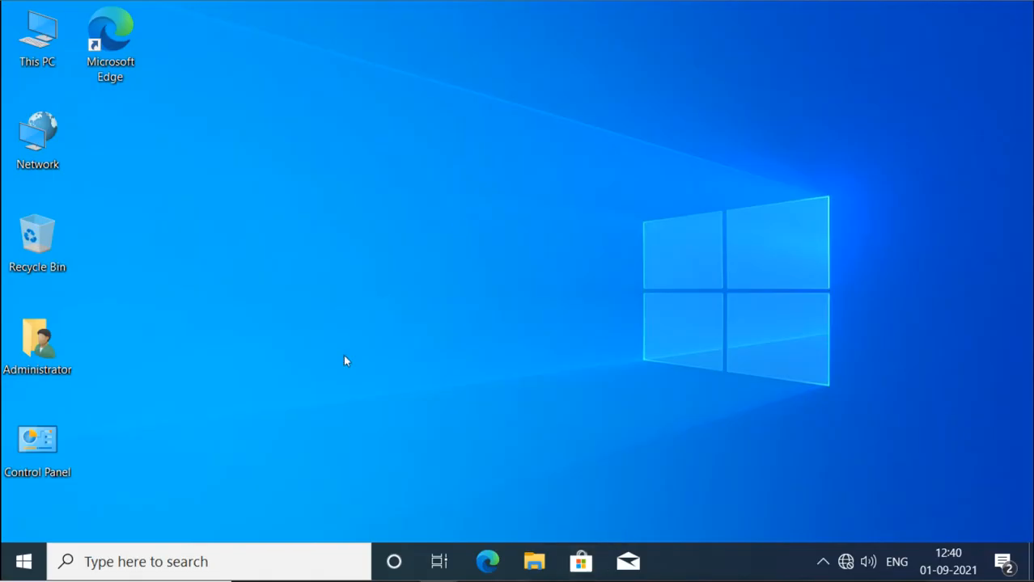
pyautogui.press('super+r')
pyautogui.write('rsop')
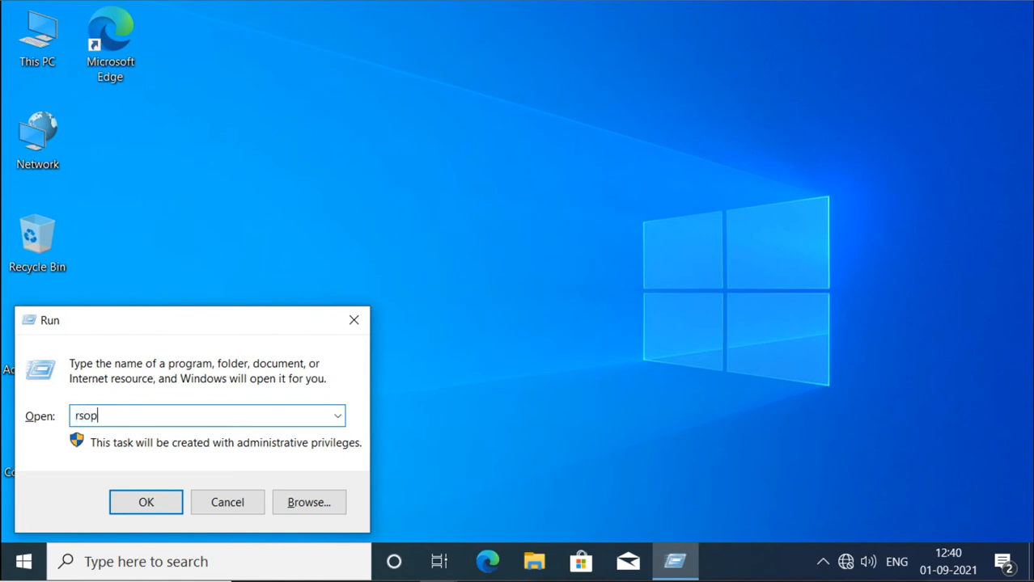
pyautogui.hotkey('ctrl', 'a')
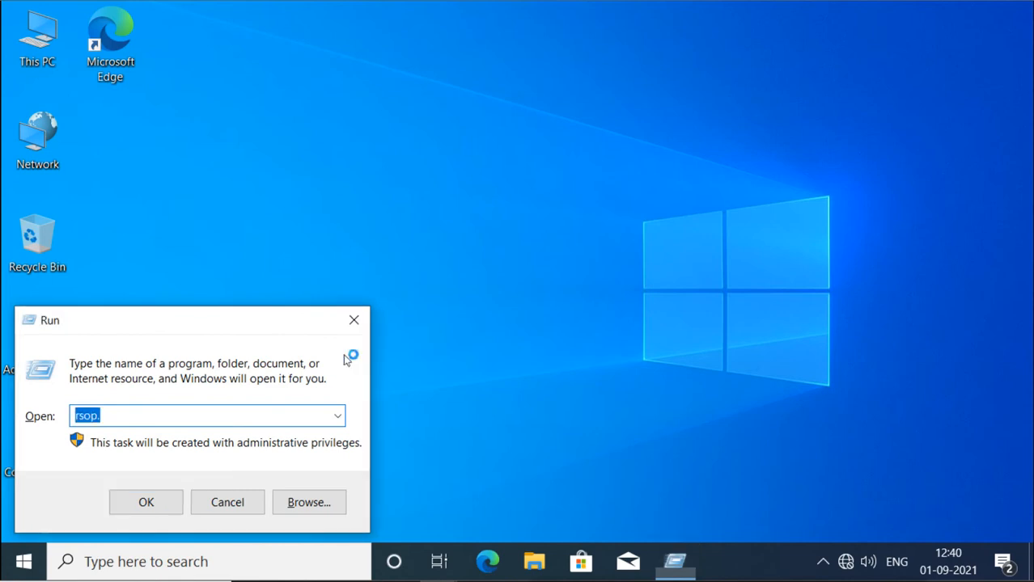
pyautogui.write('msc')
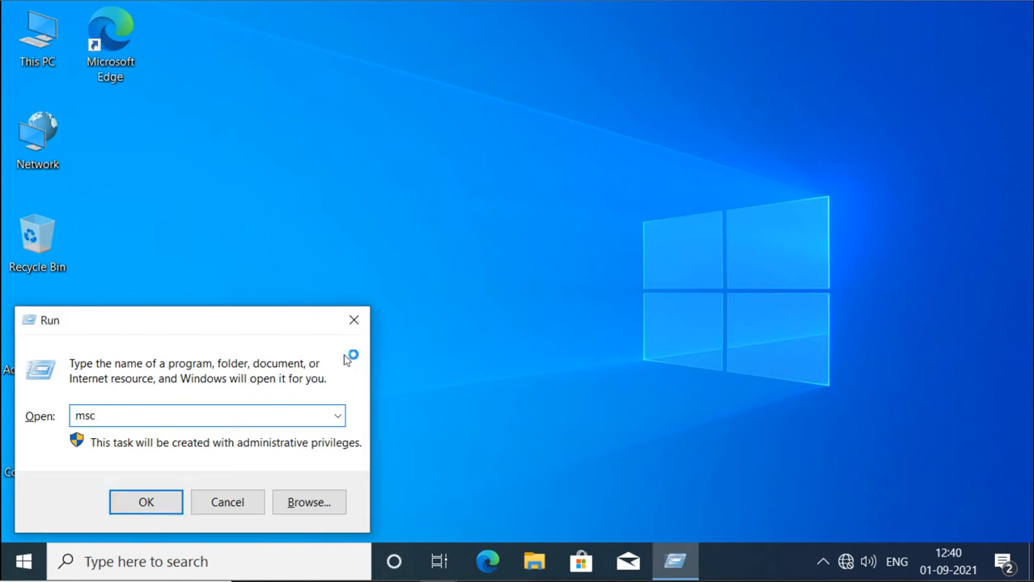
pyautogui.press('BackSpace')
pyautogui.press('BackSpace')
pyautogui.press('BackSpace')
pyautogui.write('rosp.msc')
pyautogui.press('Return')
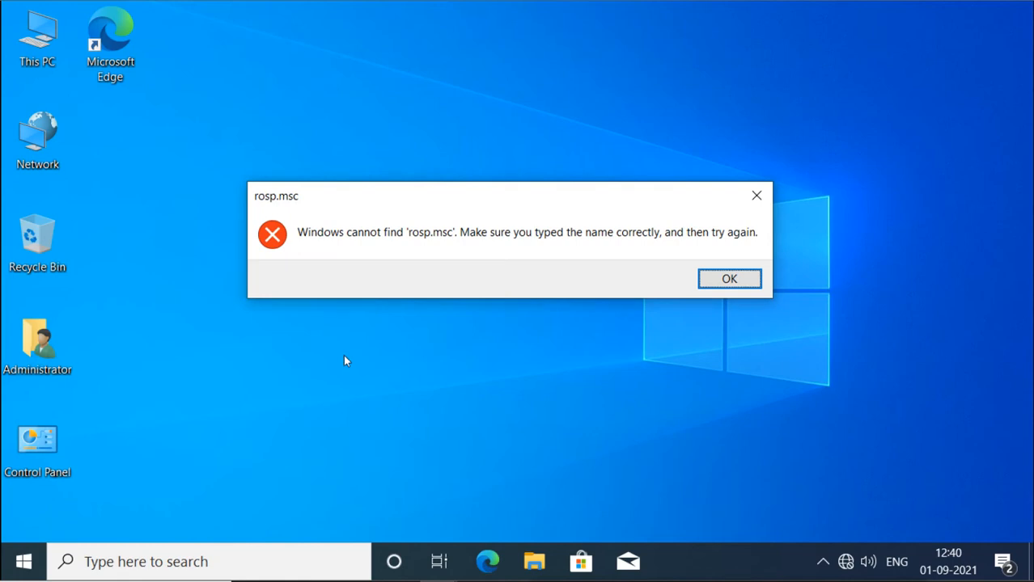
pyautogui.click(730, 279)
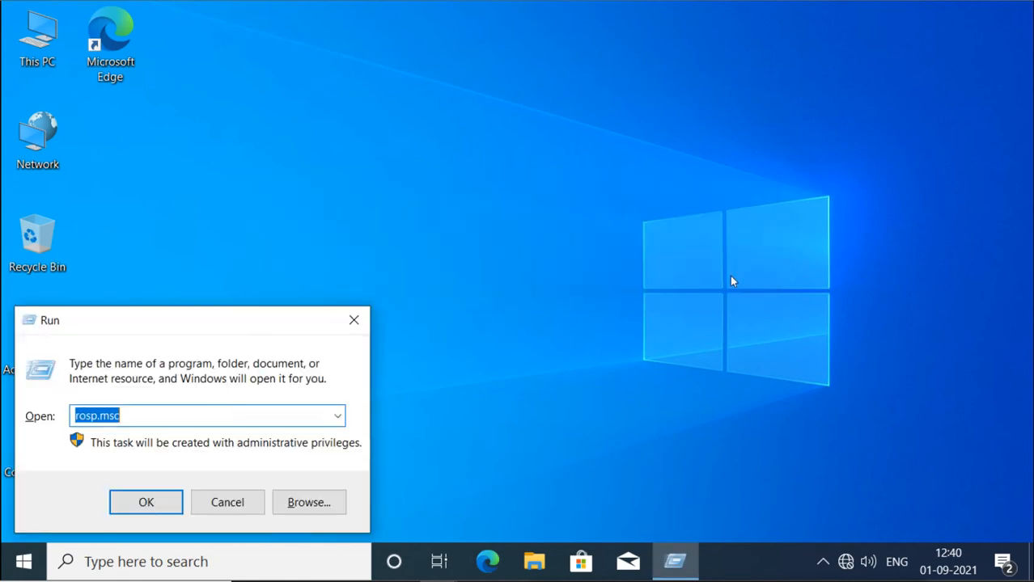
# Run rsop.msc to generate the Administrator's Resultant Set of Policy and maximize its window.
pyautogui.click(255, 416)
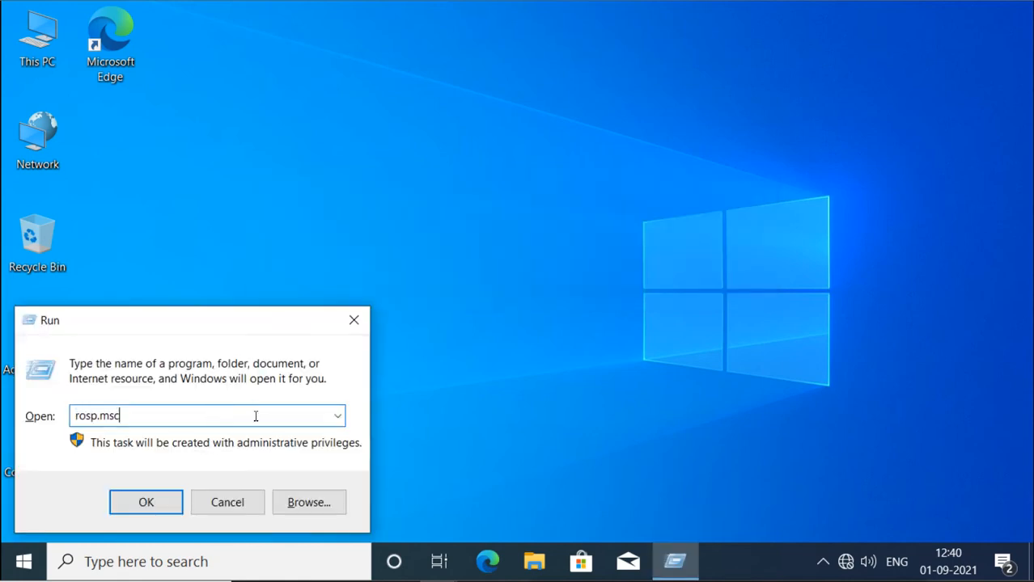
pyautogui.press('BackSpace')
pyautogui.press('BackSpace')
pyautogui.press('BackSpace')
pyautogui.press('BackSpace')
pyautogui.press('BackSpace')
pyautogui.press('BackSpace')
pyautogui.press('BackSpace')
pyautogui.press('BackSpace')
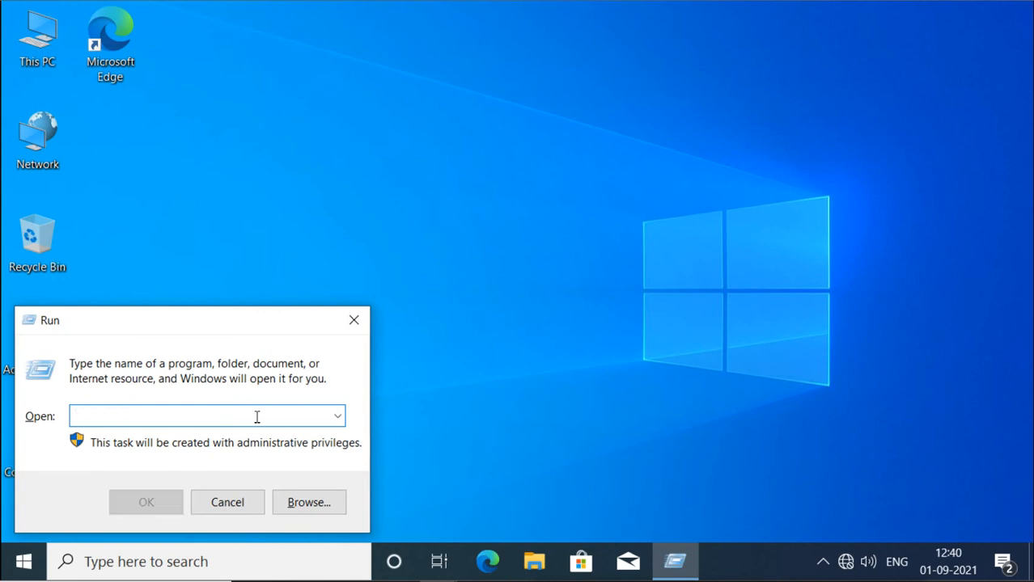
pyautogui.write('rsop')
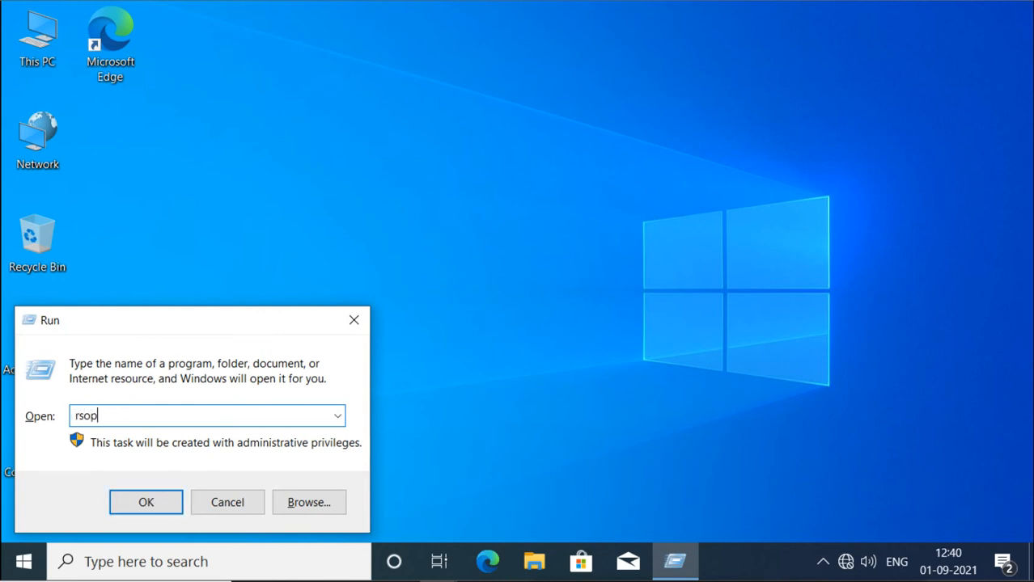
pyautogui.write('.msc')
pyautogui.press('Return')
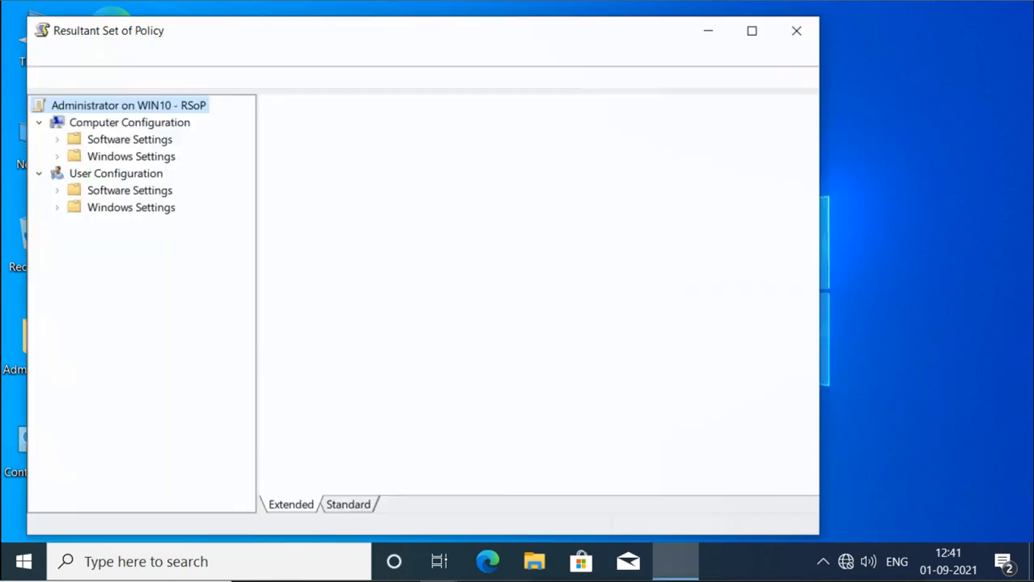
pyautogui.click(751, 32)
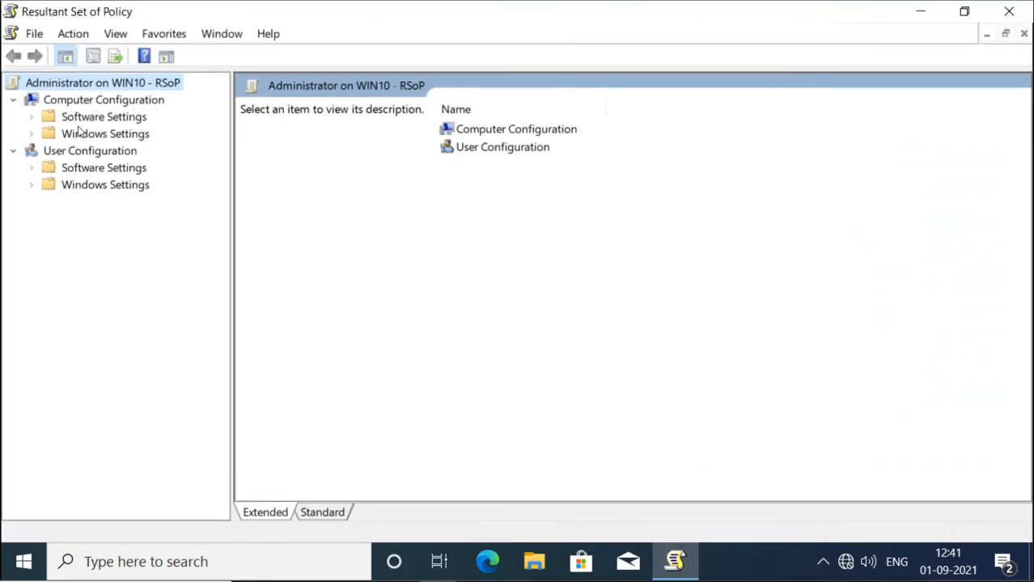
# Examine the Administrator's resultant Computer Configuration policies under Software Settings and the Security Settings in Windows Settings.
pyautogui.click(88, 101)
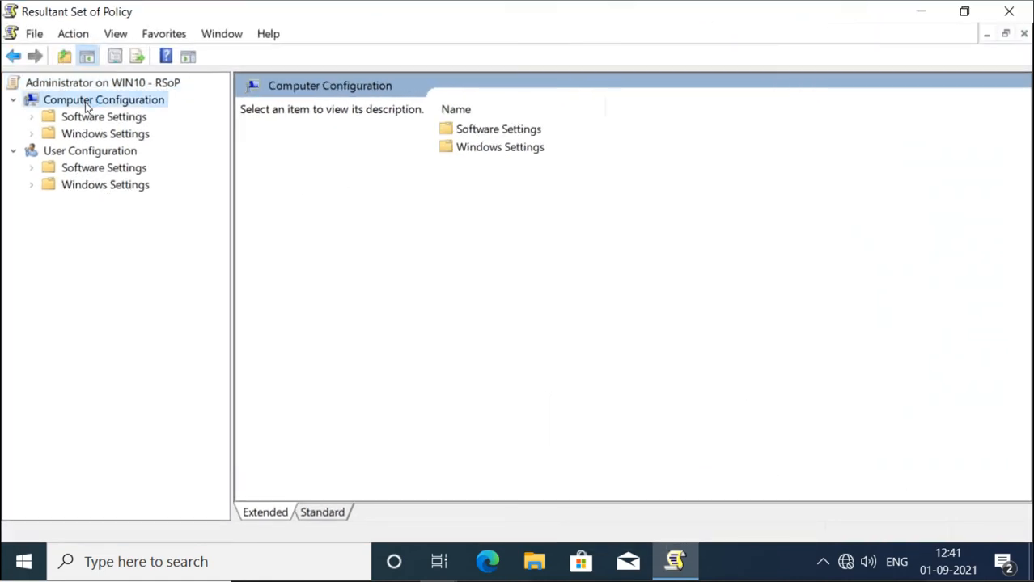
pyautogui.click(79, 153)
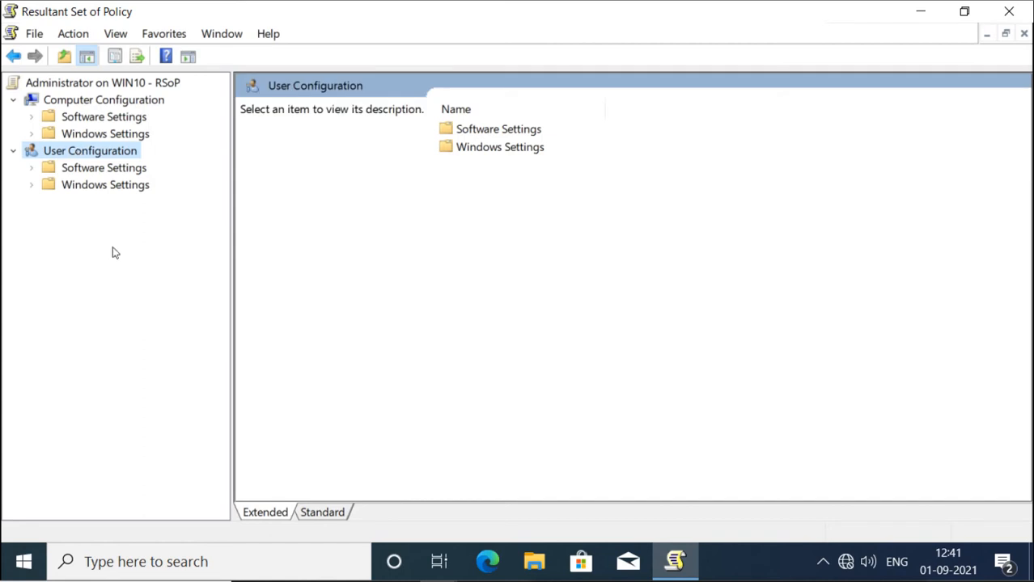
pyautogui.click(89, 119)
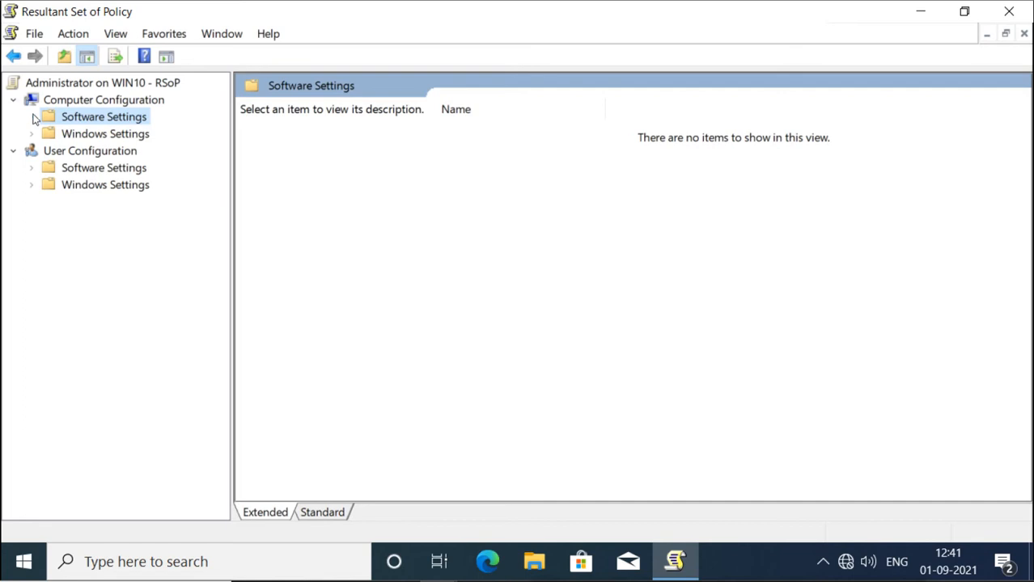
pyautogui.click(86, 135)
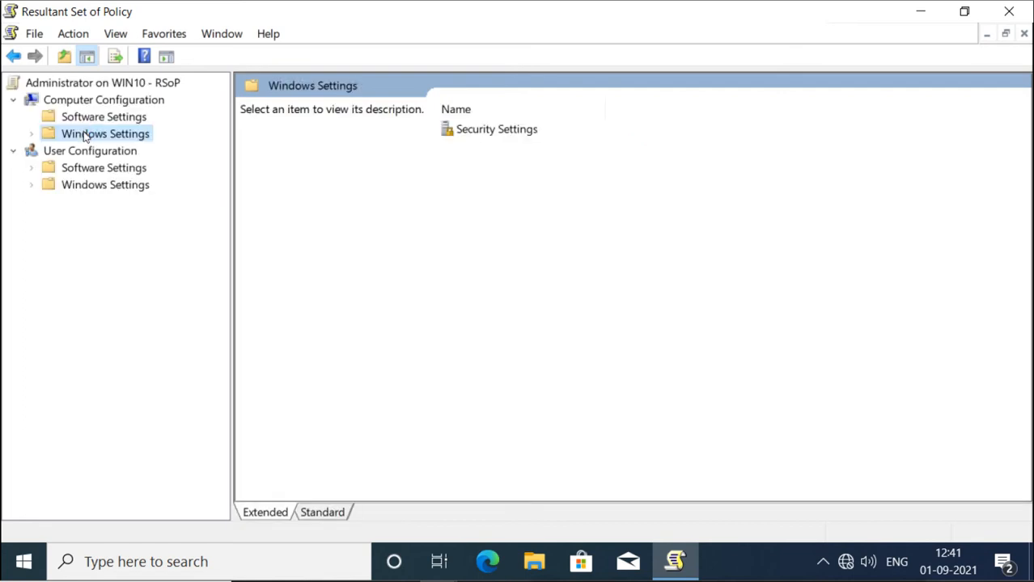
pyautogui.click(480, 134)
pyautogui.doubleClick(479, 133)
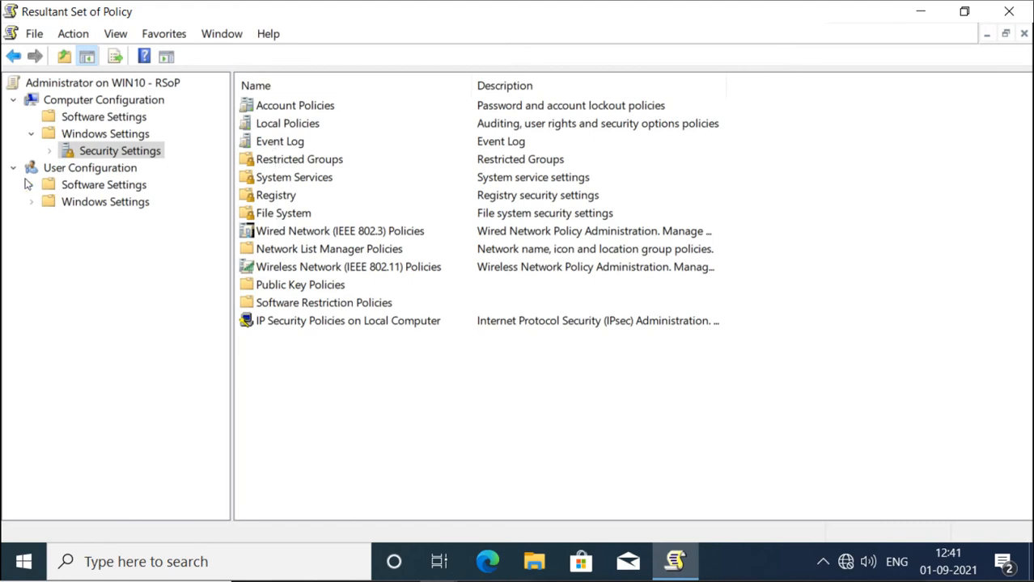
# Examine User Configuration's Software Settings, Public Key Policies and Software Restriction Policies, and close Resultant Set of Policy without saving the console settings.
pyautogui.click(51, 170)
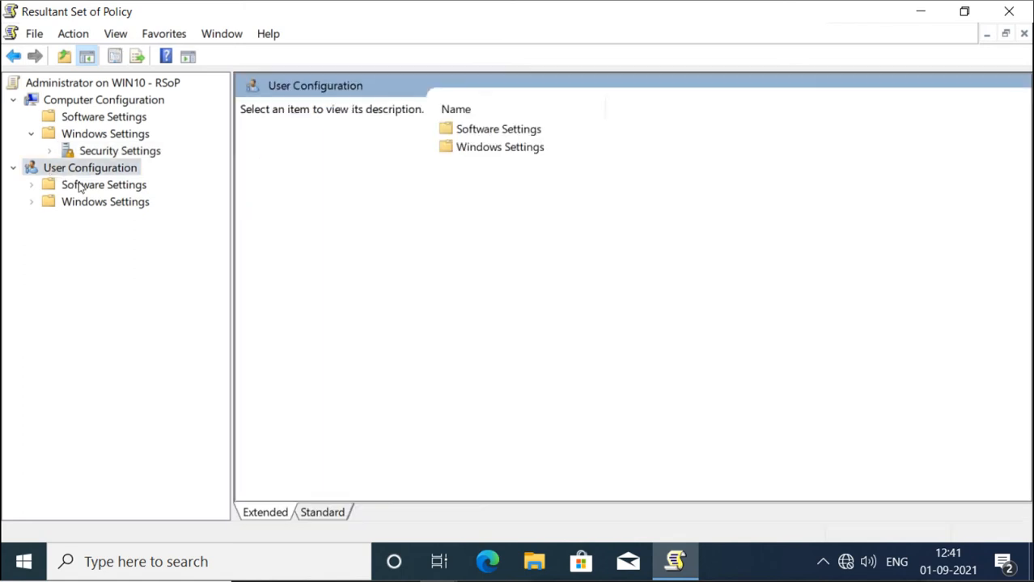
pyautogui.click(81, 186)
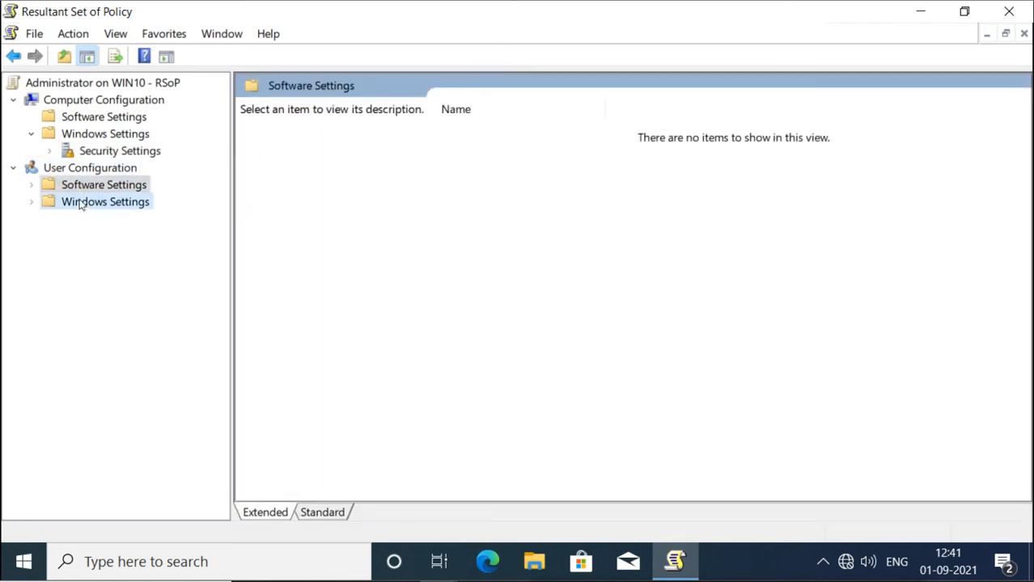
pyautogui.click(81, 203)
pyautogui.click(33, 202)
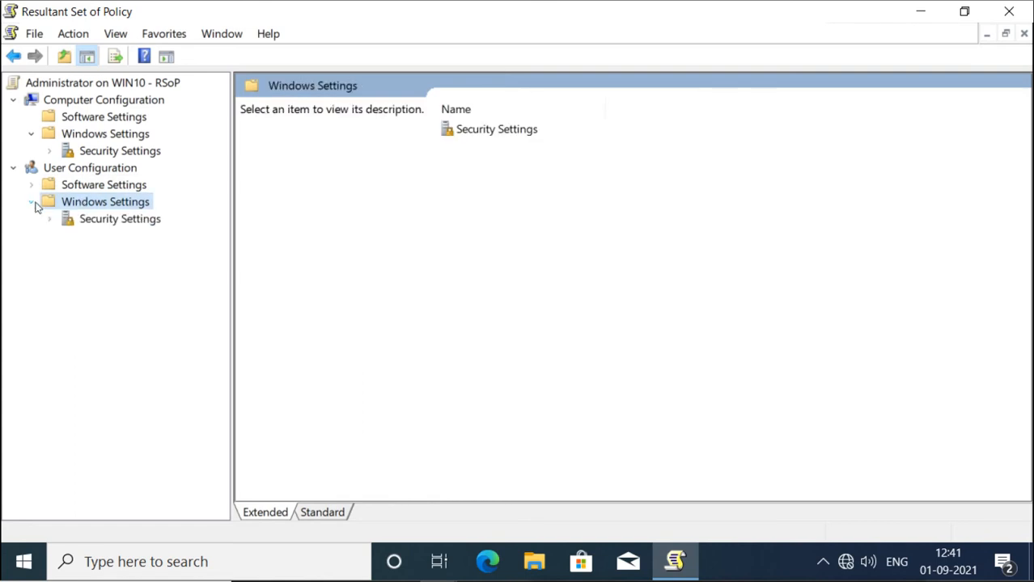
pyautogui.click(67, 225)
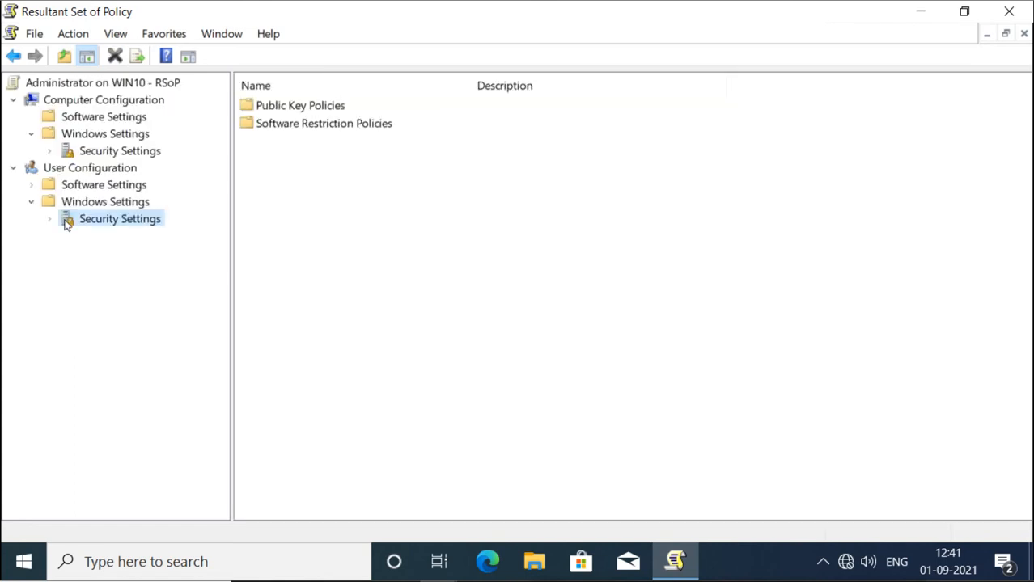
pyautogui.click(51, 219)
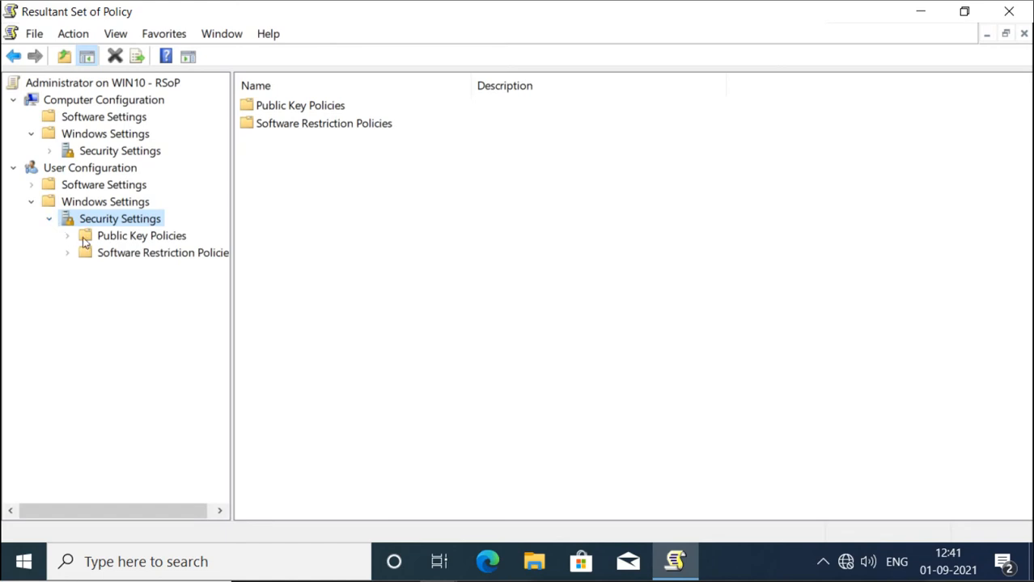
pyautogui.click(85, 240)
pyautogui.click(86, 254)
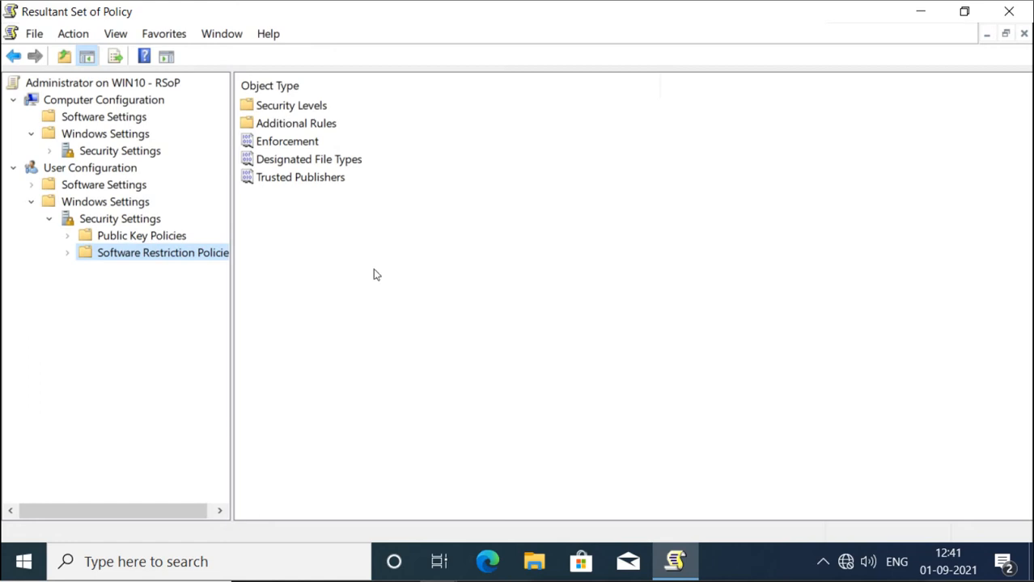
pyautogui.click(1008, 11)
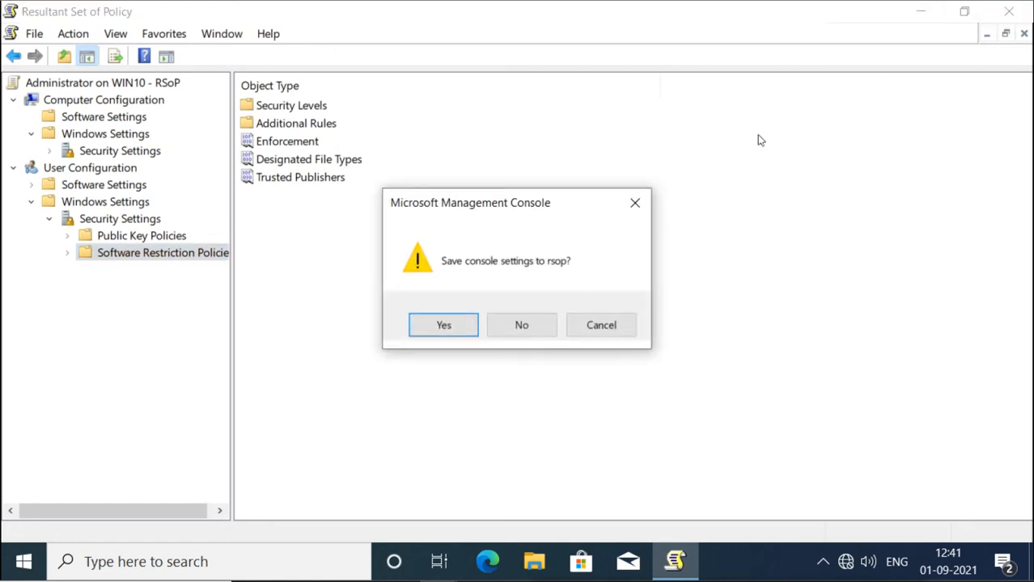
pyautogui.click(522, 326)
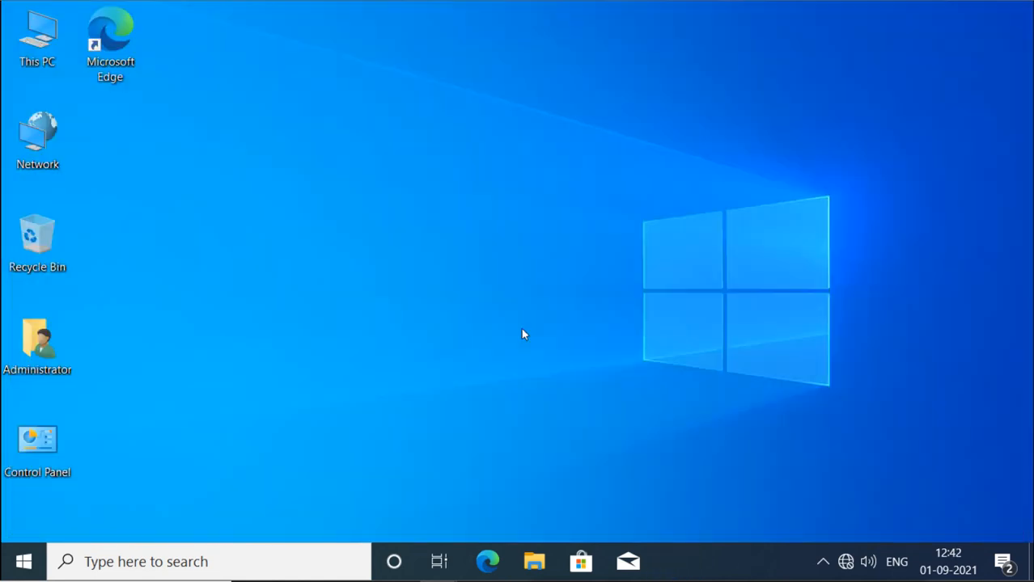
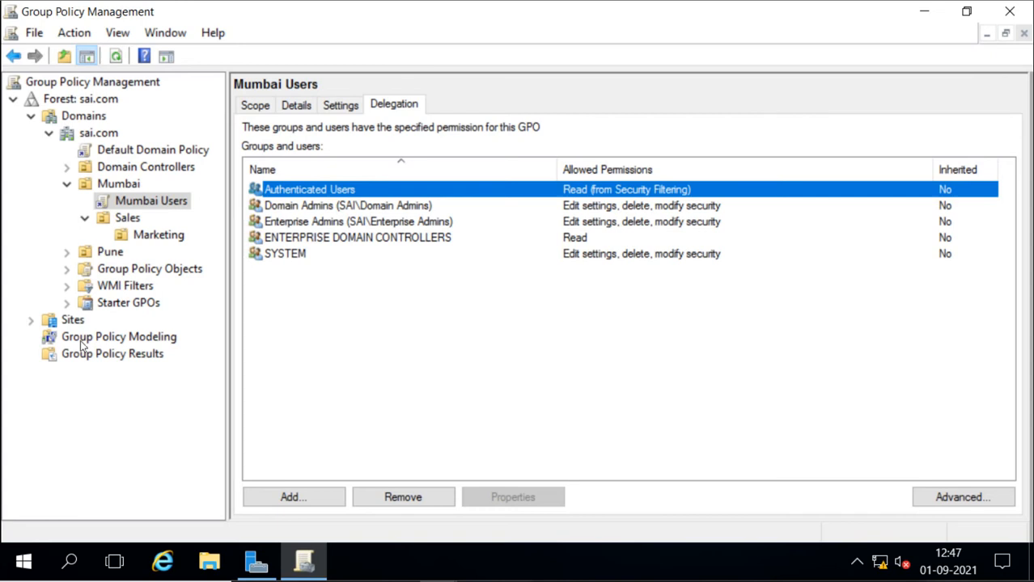
# In Group Policy Management on the server, view the contents of Group Policy Modeling and Group Policy Results.
pyautogui.click(95, 341)
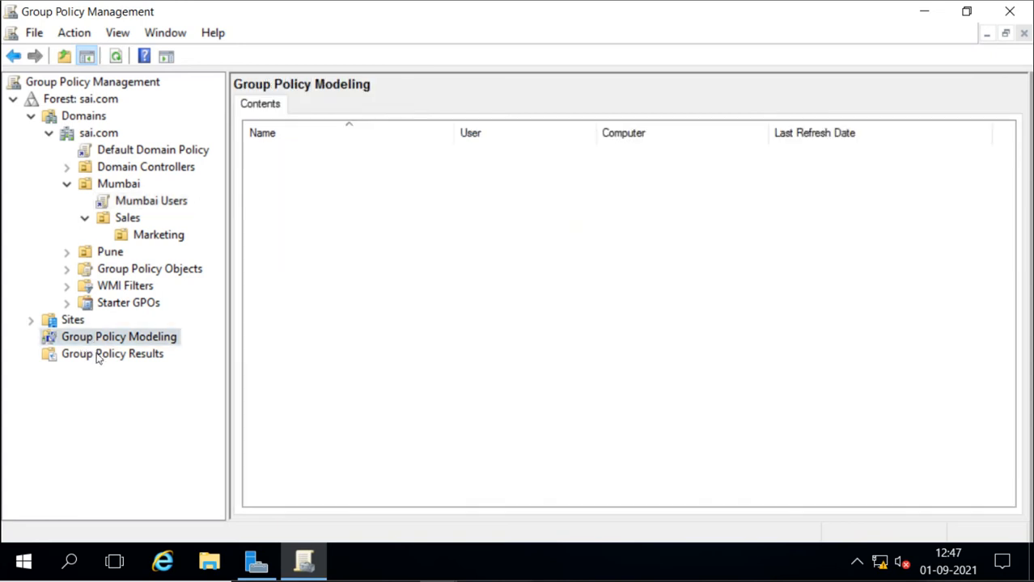
pyautogui.click(97, 357)
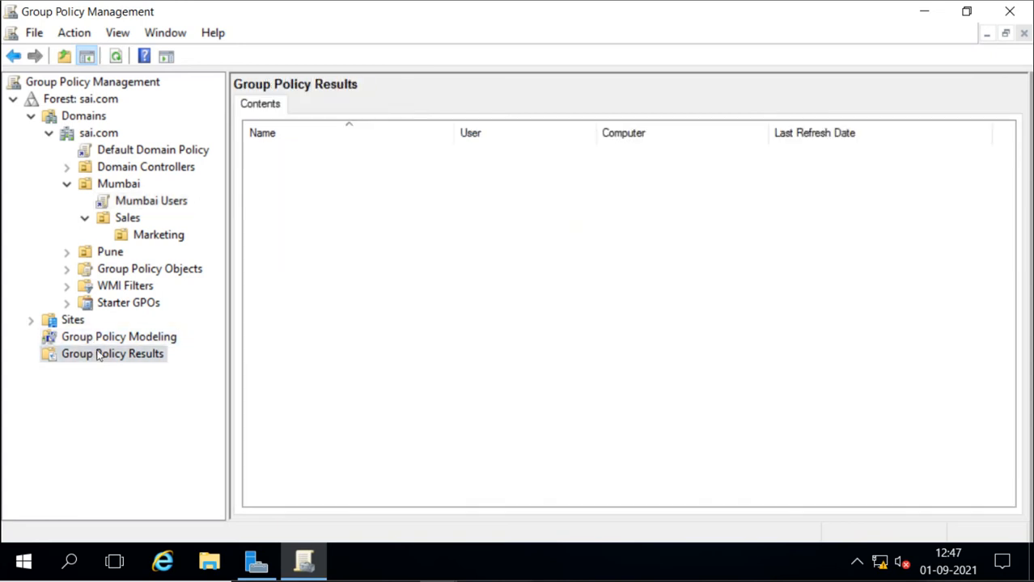
pyautogui.click(103, 343)
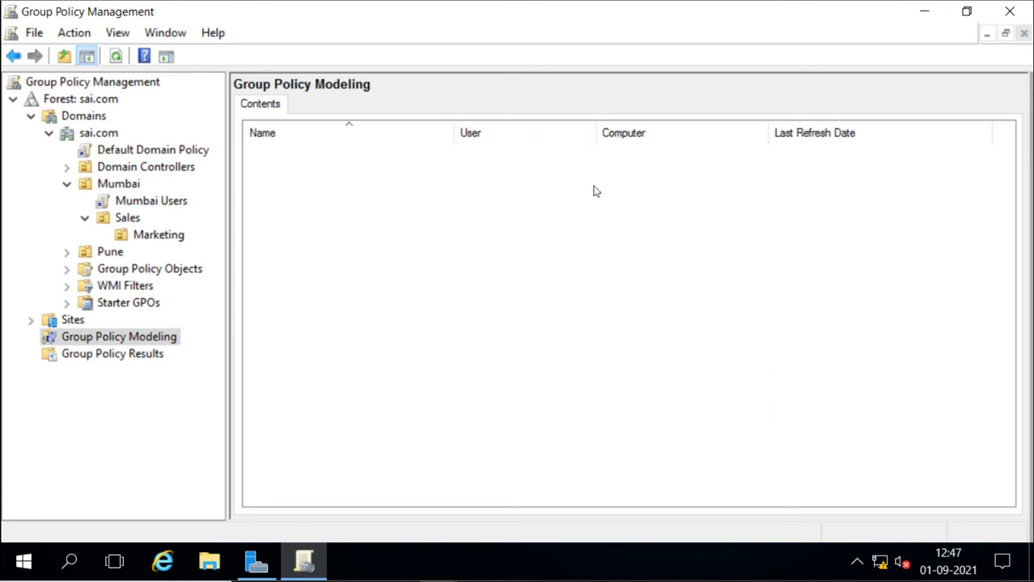
pyautogui.click(101, 359)
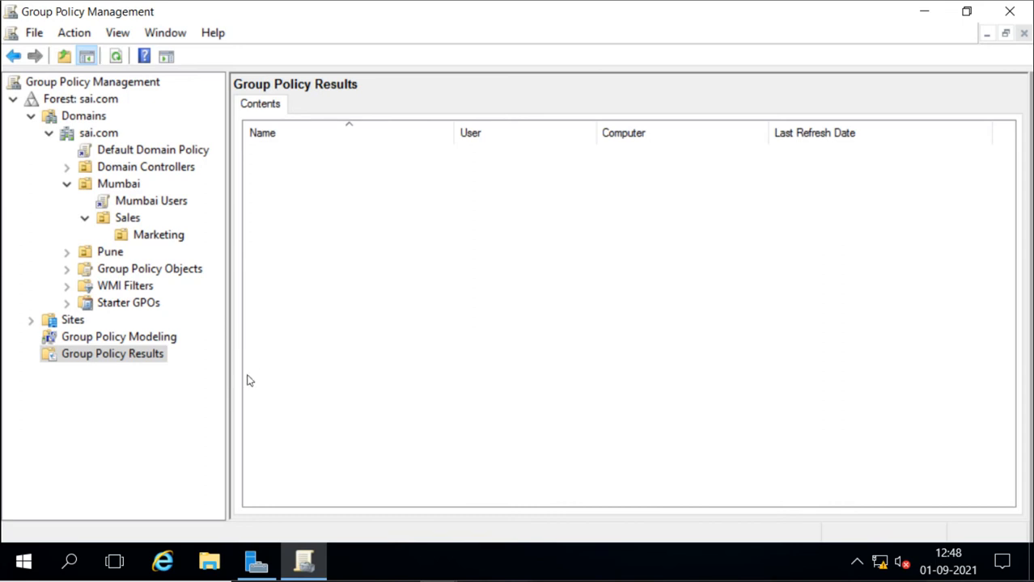
pyautogui.click(111, 343)
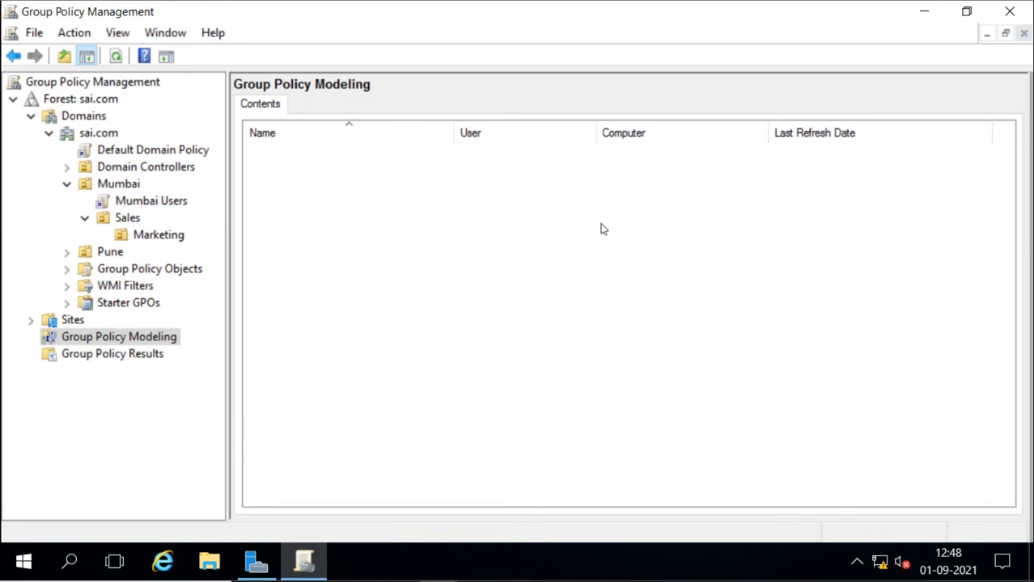
# Start the Group Policy Results Wizard and choose another computer, WIN10 in sai.com, as the computer to display policy settings for.
pyautogui.click(100, 359)
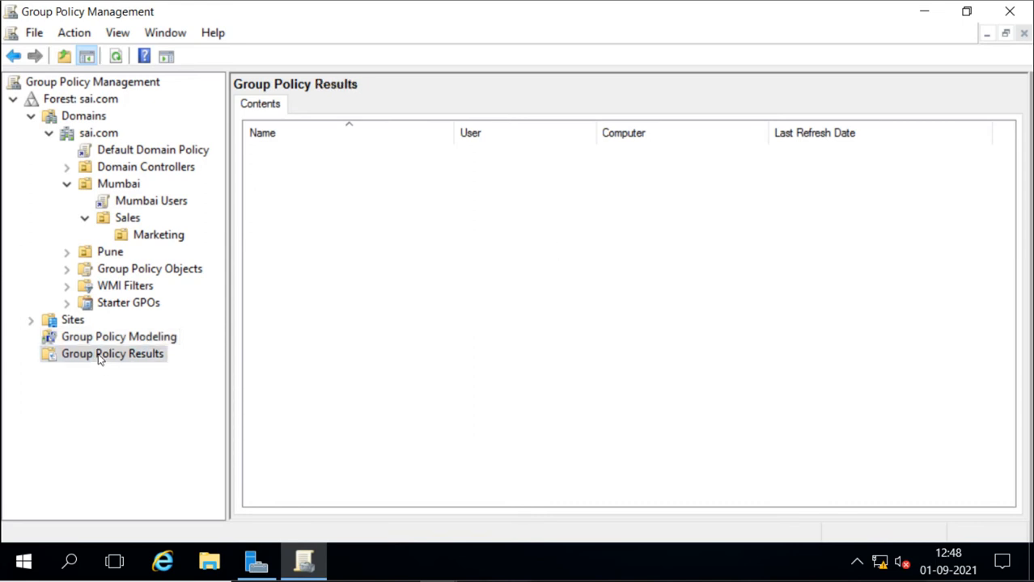
pyautogui.rightClick(100, 359)
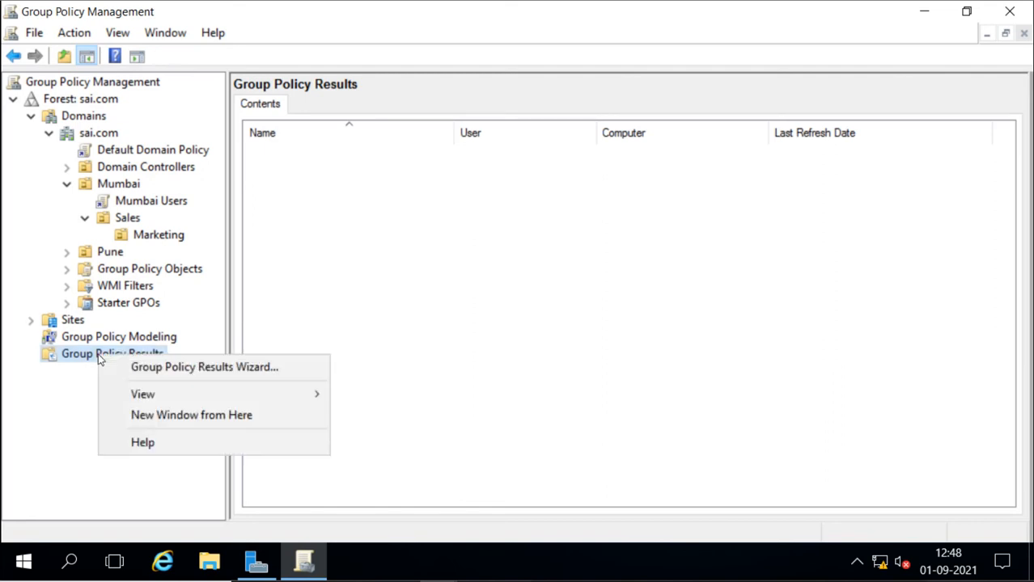
pyautogui.click(188, 371)
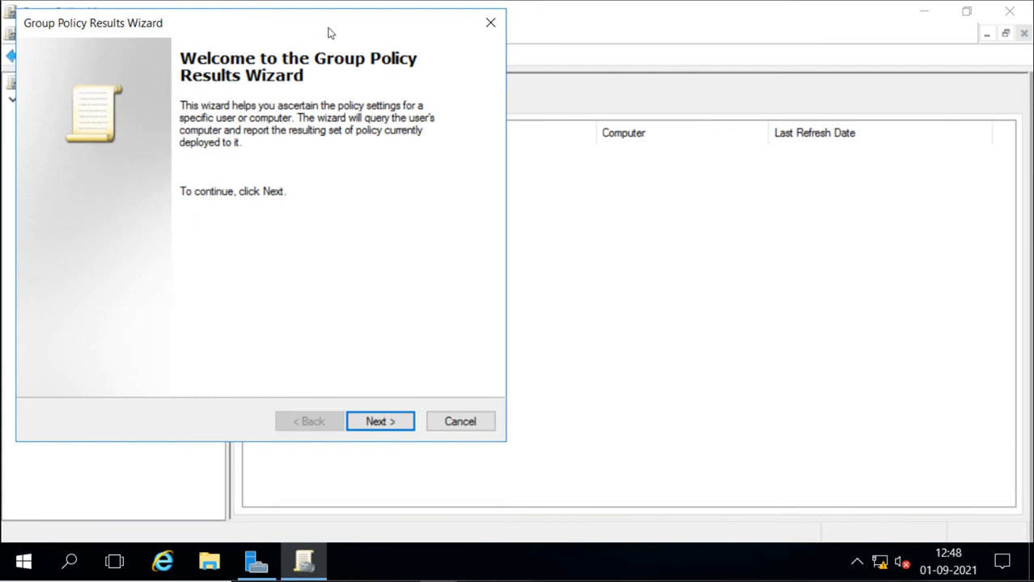
pyautogui.moveTo(327, 33); pyautogui.dragTo(472, 44)
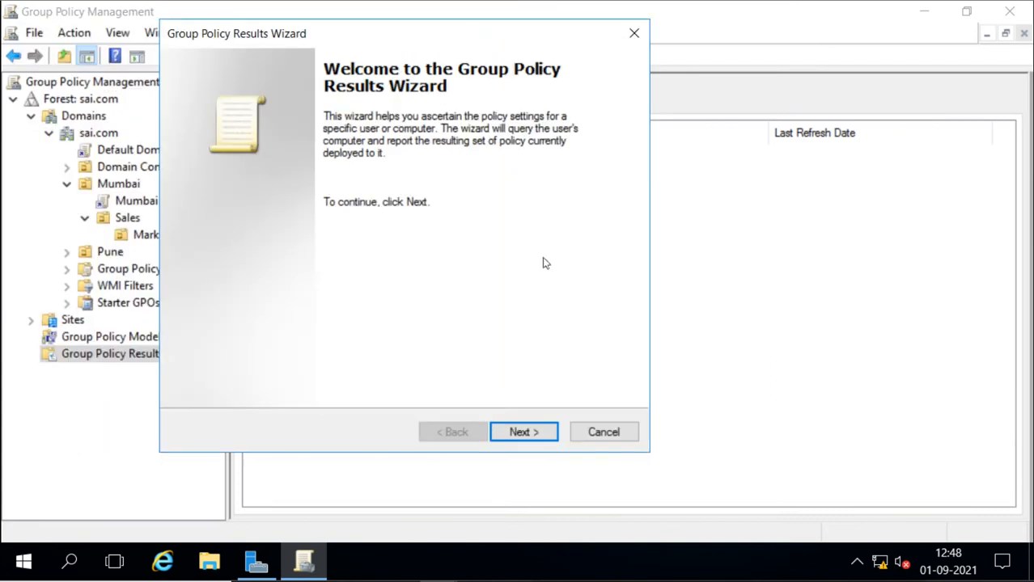
pyautogui.click(522, 432)
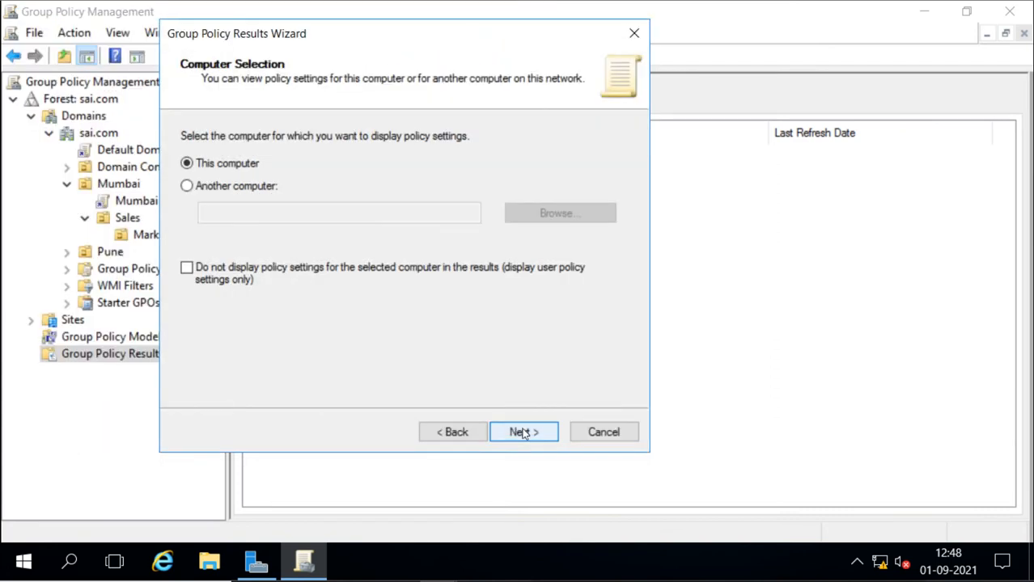
pyautogui.moveTo(368, 30); pyautogui.dragTo(474, 37)
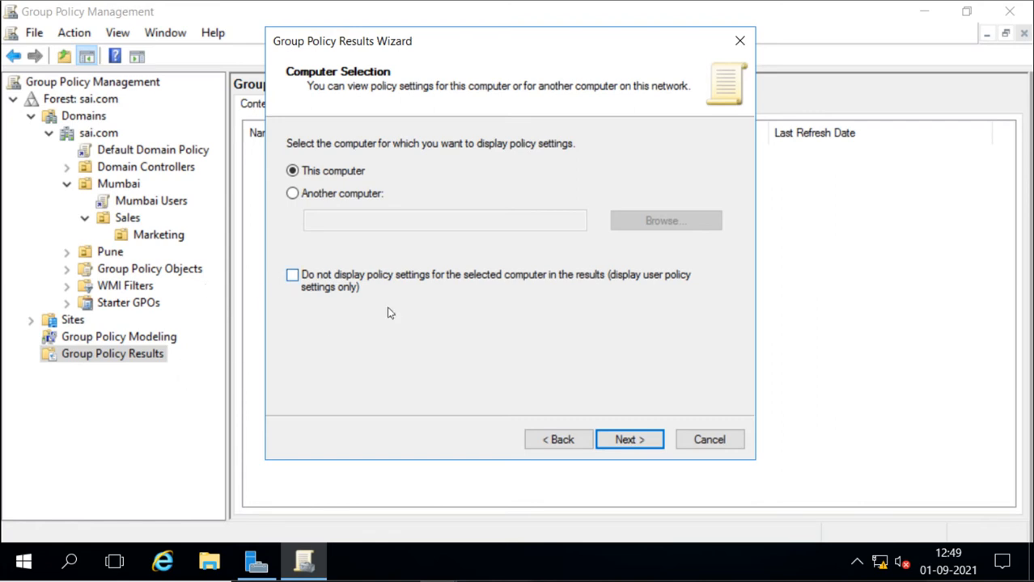
pyautogui.click(292, 195)
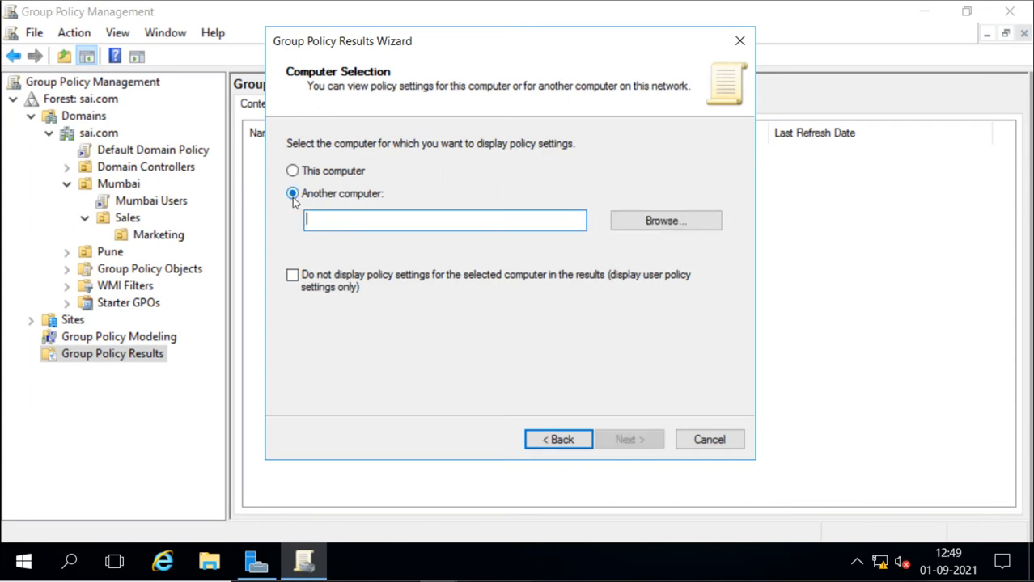
pyautogui.click(632, 232)
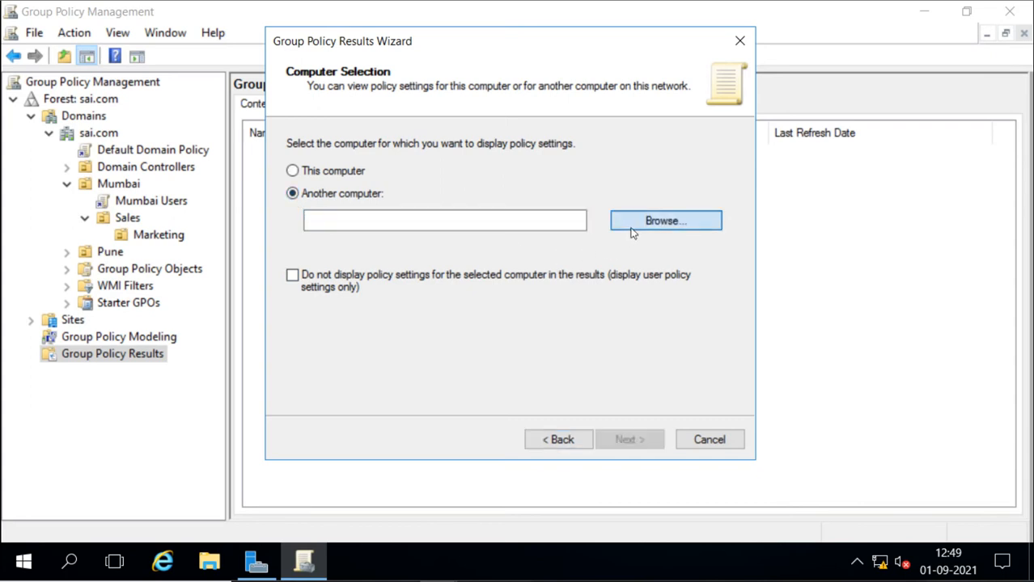
pyautogui.write('win10')
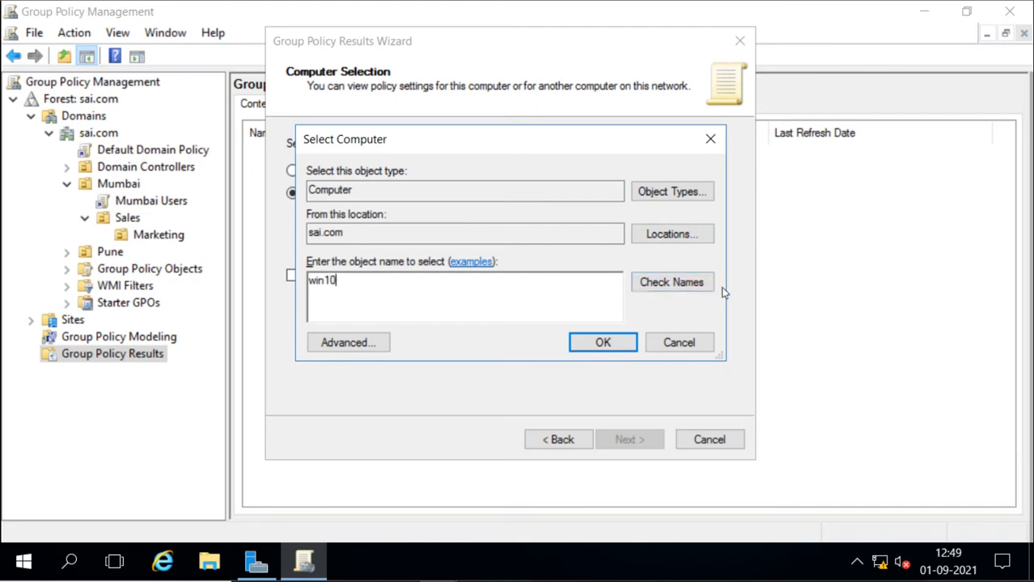
pyautogui.click(687, 283)
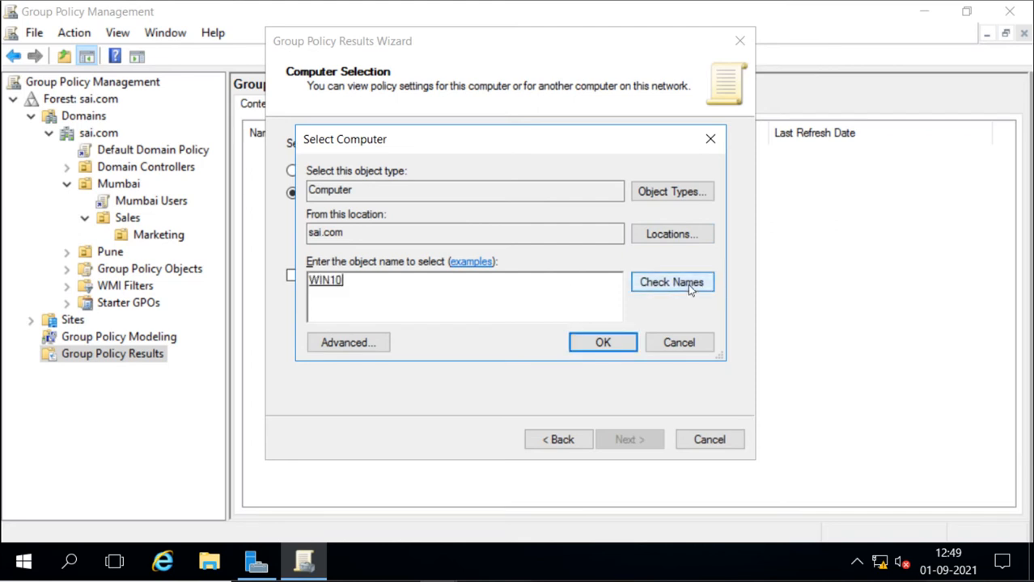
pyautogui.click(623, 343)
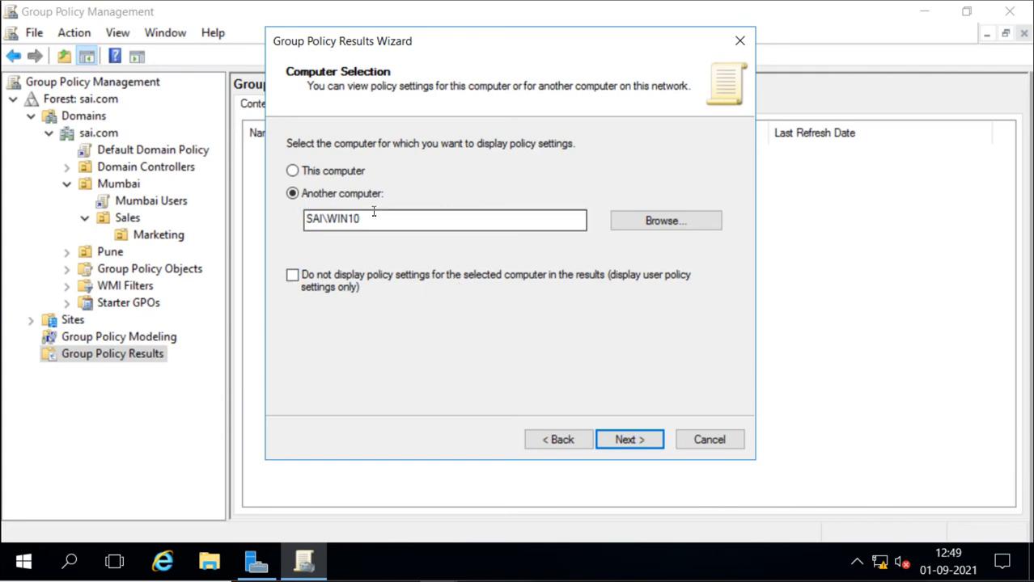
pyautogui.click(629, 441)
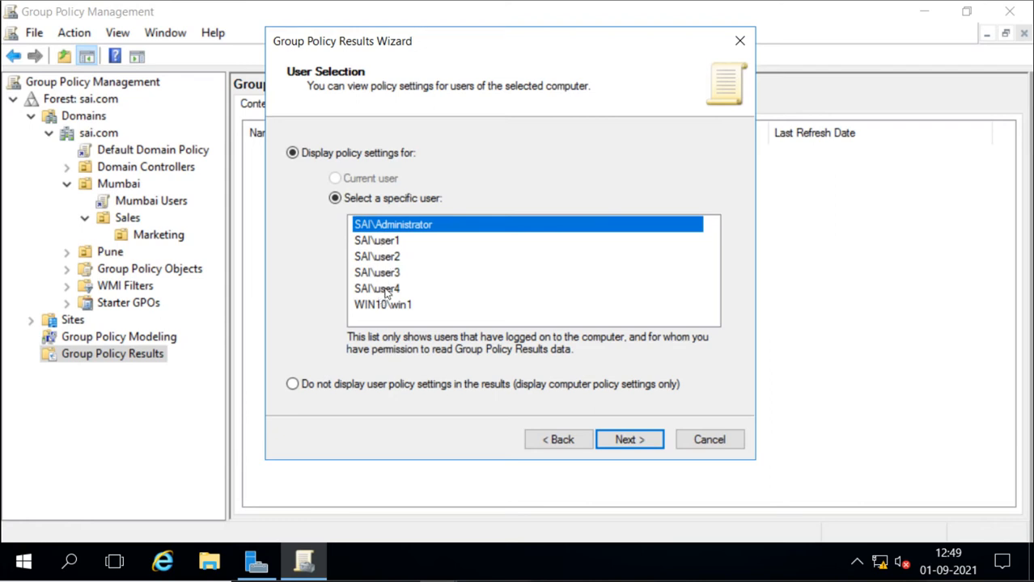
# Select SAI\user1 as the specific user and finish the wizard to generate the results report.
pyautogui.click(381, 241)
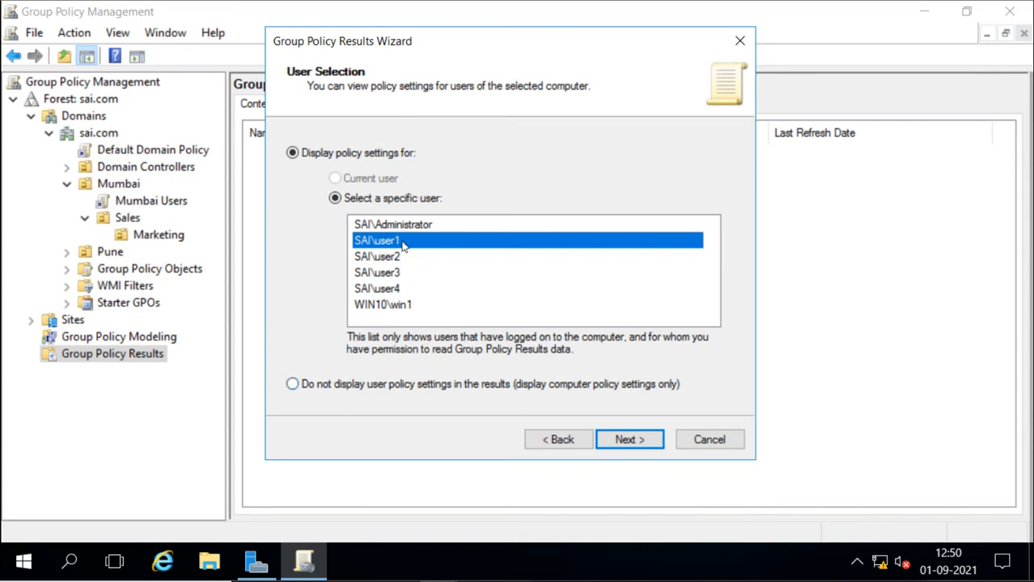
pyautogui.click(631, 440)
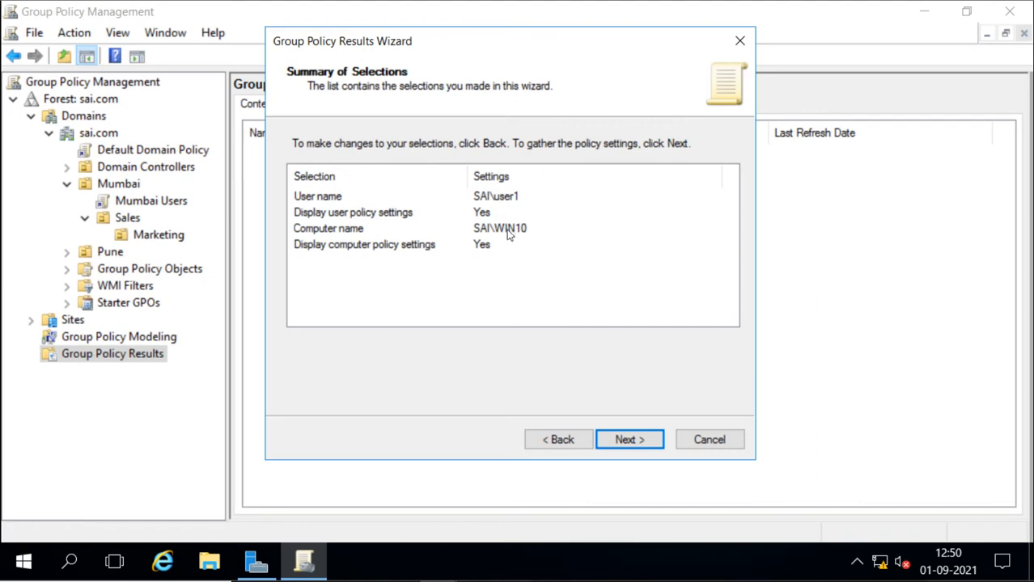
pyautogui.click(630, 441)
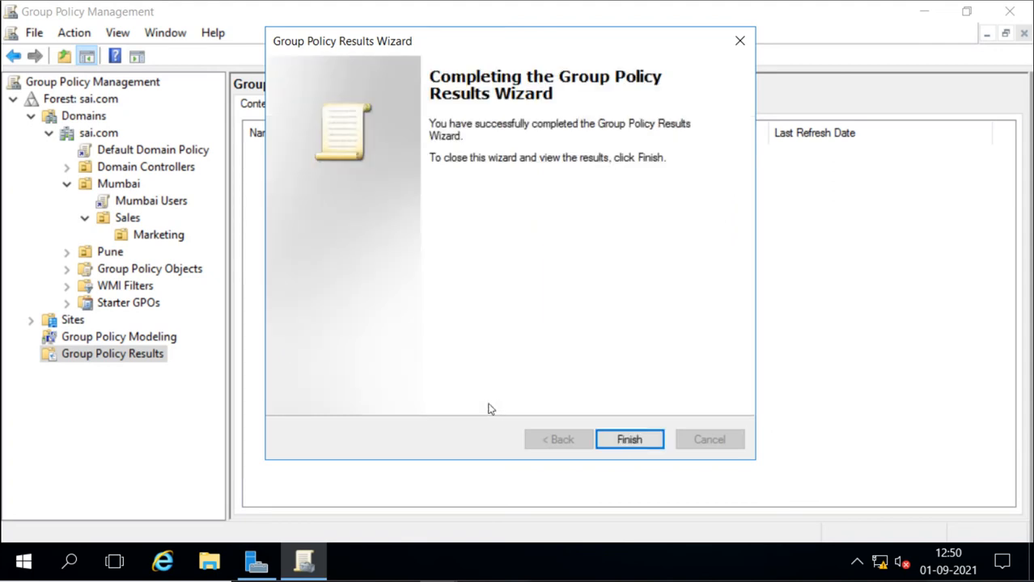
pyautogui.click(628, 437)
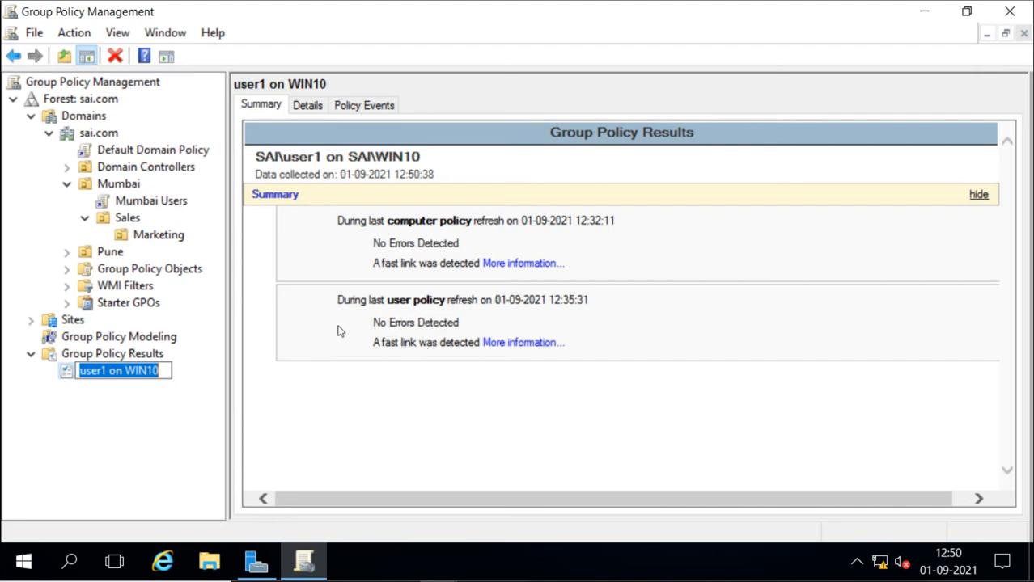
# Examine the report's Computer Details, covering component status, policy settings, applied and denied GPOs, and WMI filters.
pyautogui.click(311, 108)
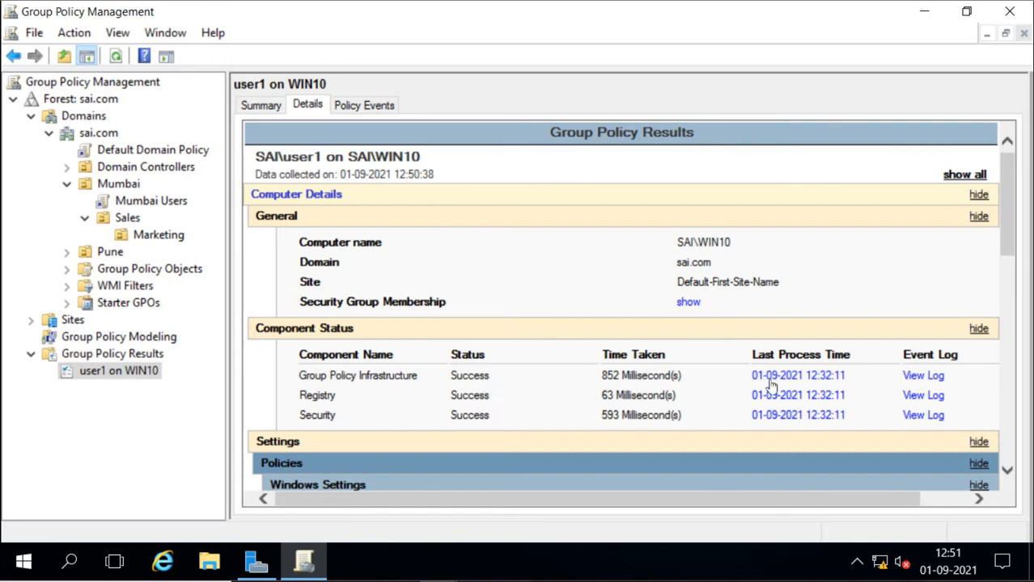
pyautogui.scroll(-1, 791, 390)
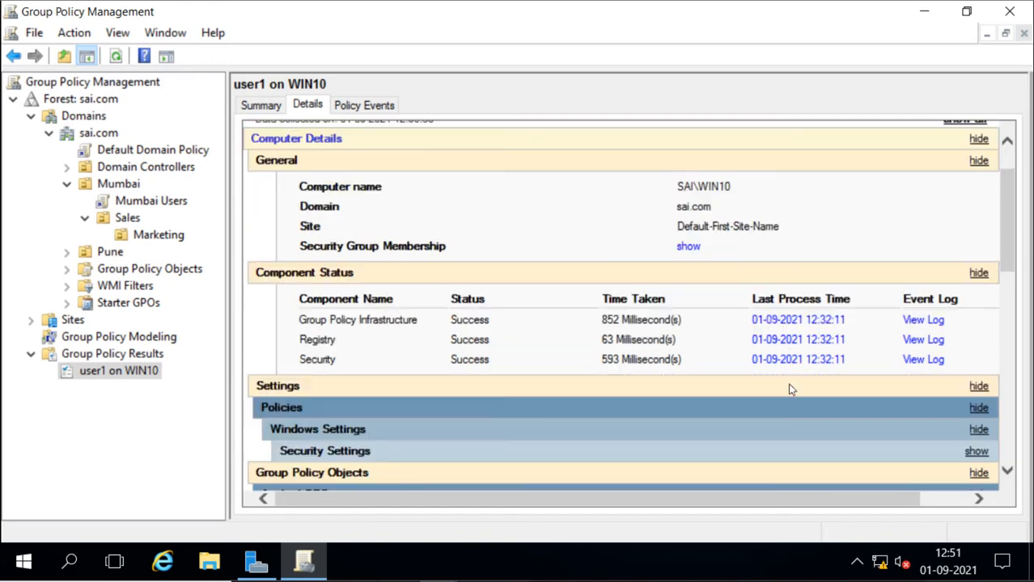
pyautogui.scroll(-4, 791, 390)
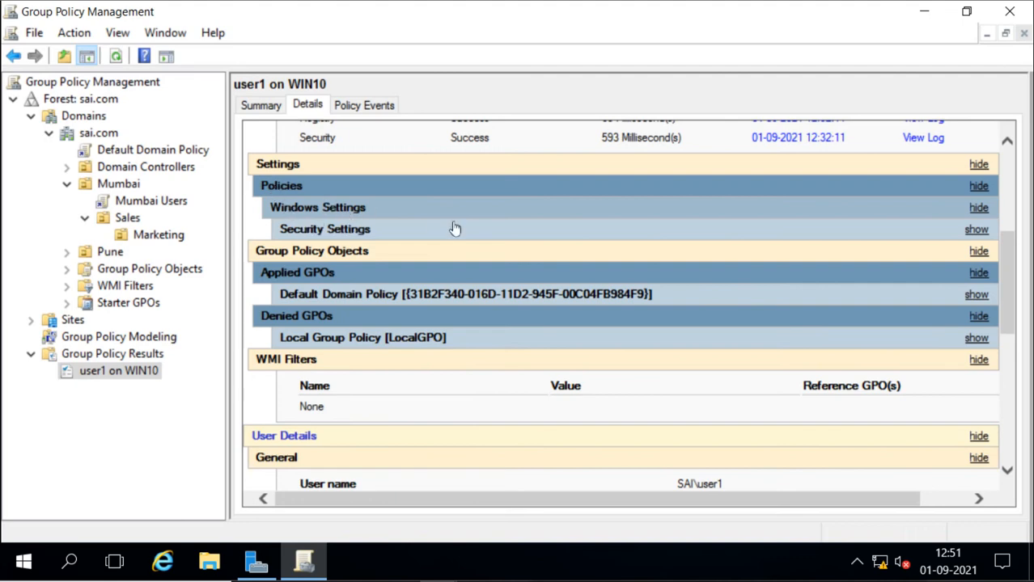
pyautogui.scroll(1, 454, 229)
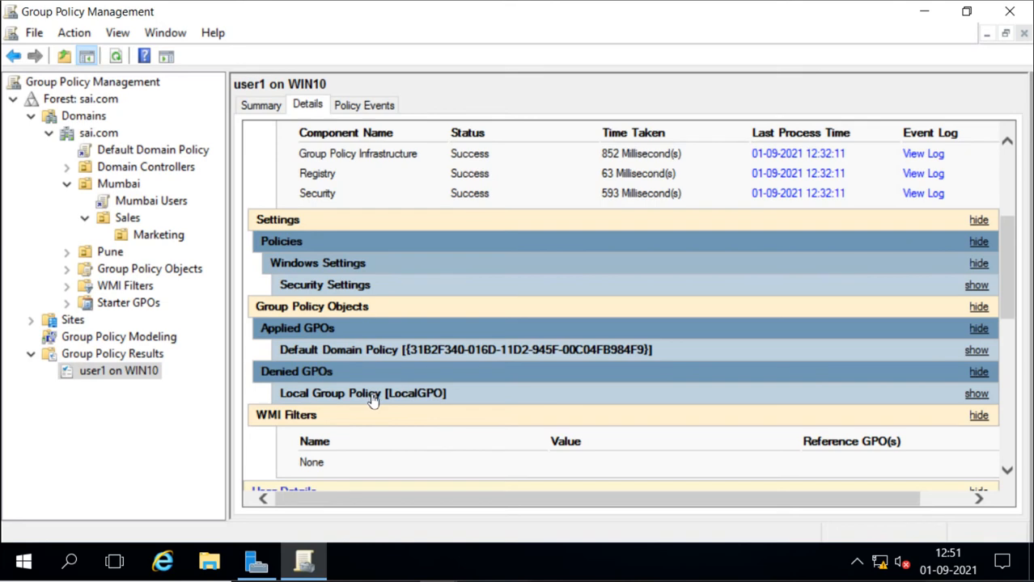
pyautogui.scroll(-3, 494, 387)
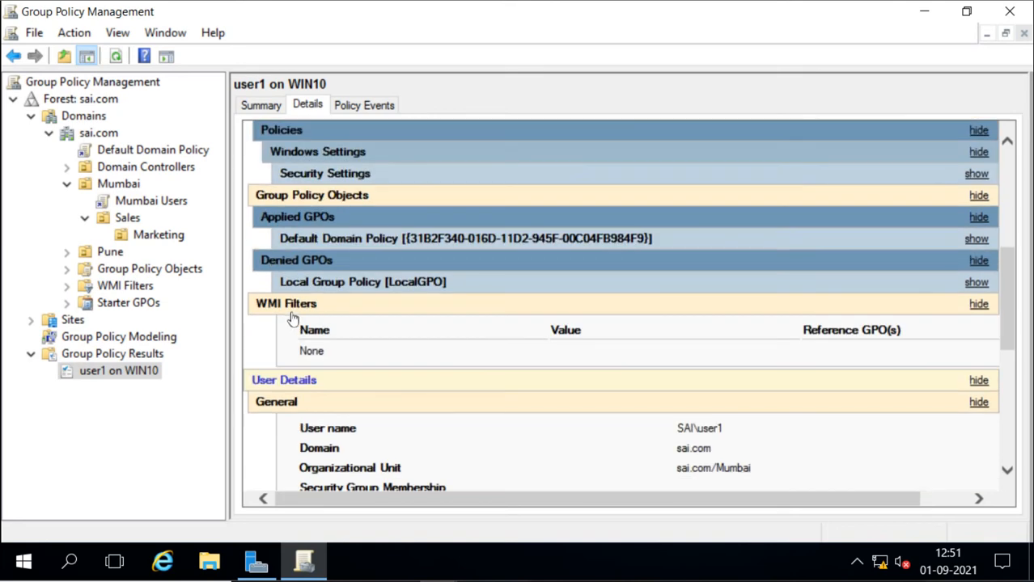
# Examine user1's User Details and expand the Desktop policies under Administrative Templates.
pyautogui.scroll(-4, 355, 350)
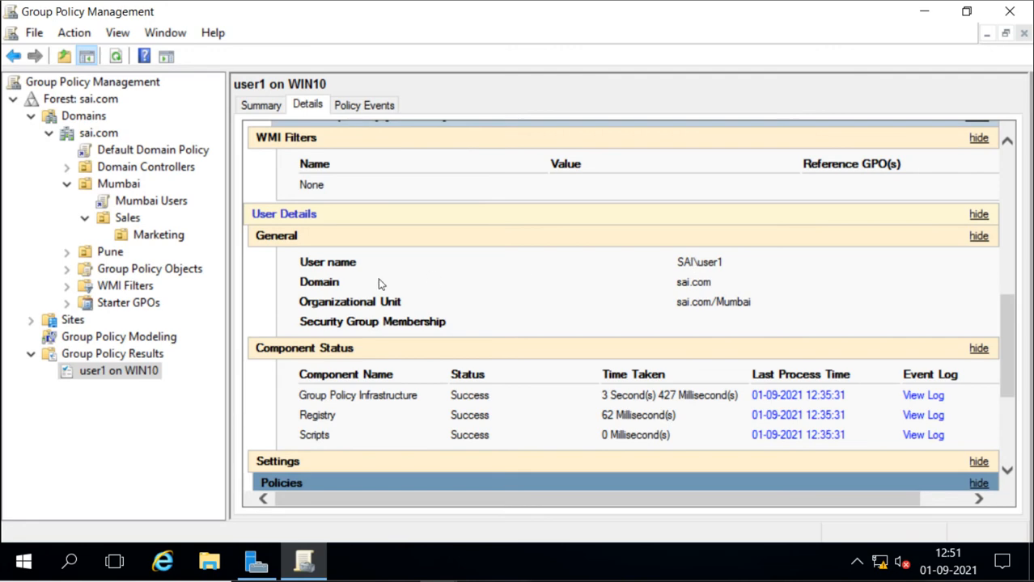
pyautogui.scroll(-3, 394, 315)
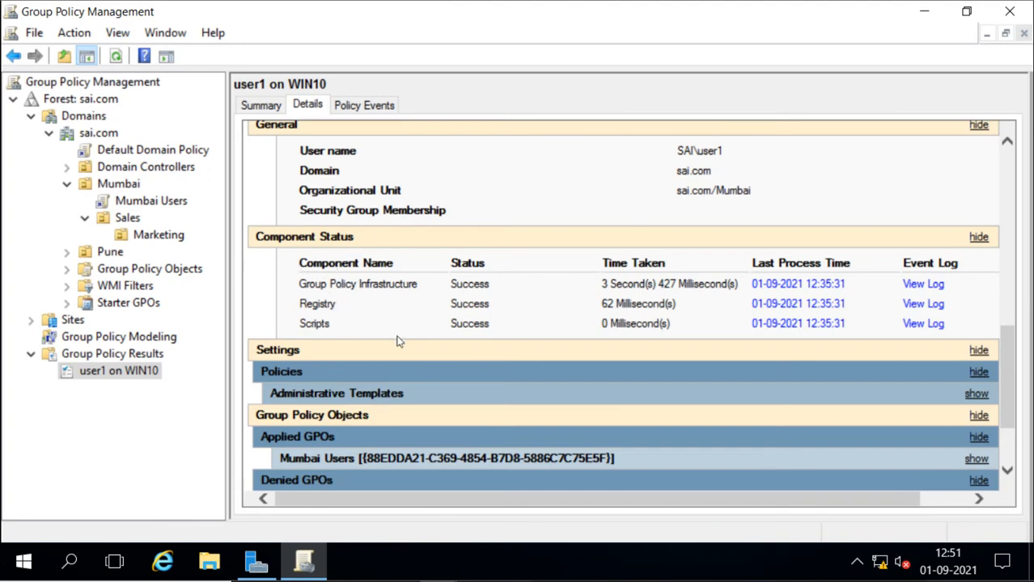
pyautogui.scroll(-3, 398, 341)
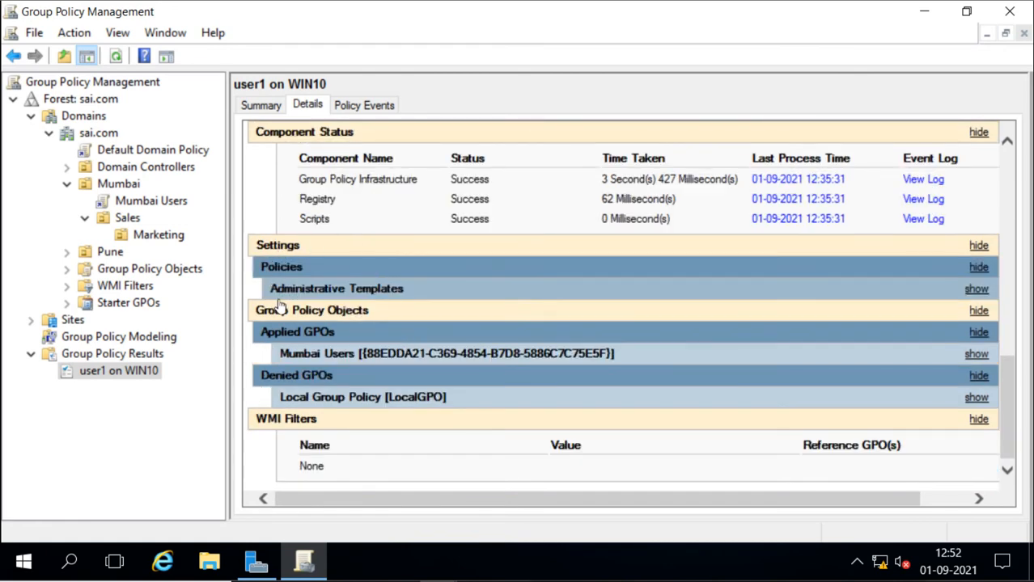
pyautogui.click(975, 289)
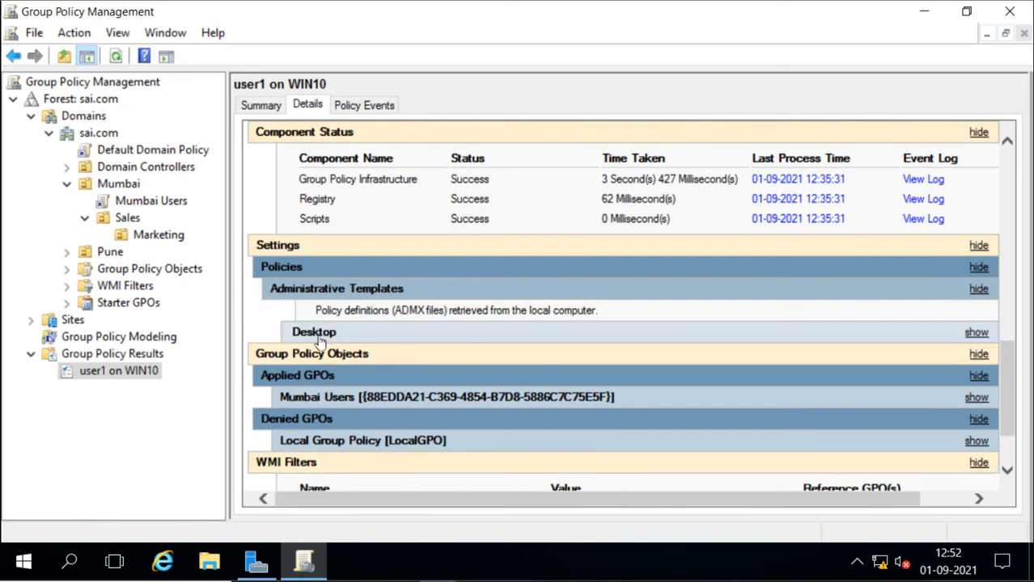
pyautogui.click(976, 332)
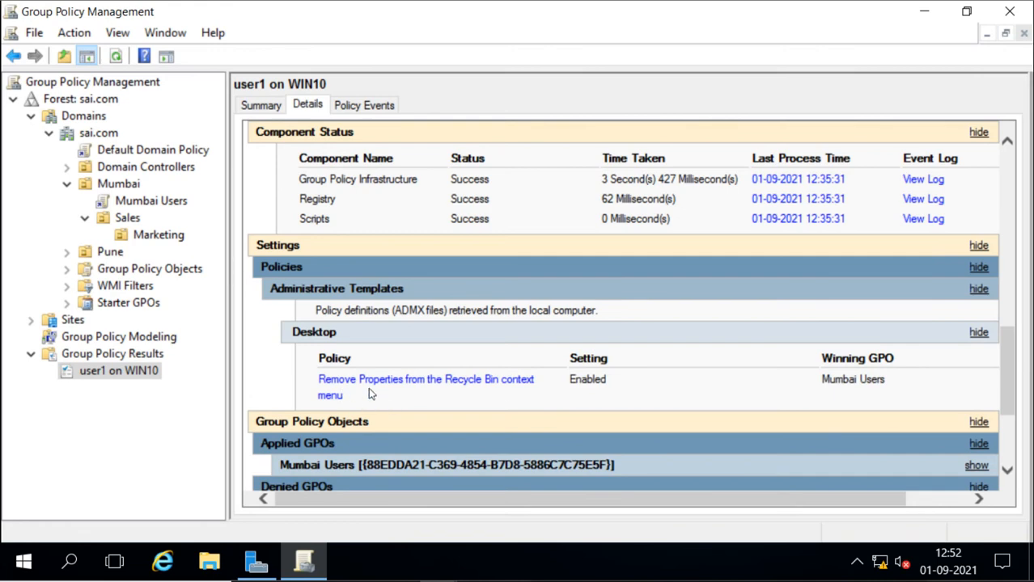
# Show the details of the applied Mumbai Users GPO and look through the report's policy events.
pyautogui.scroll(-3, 499, 389)
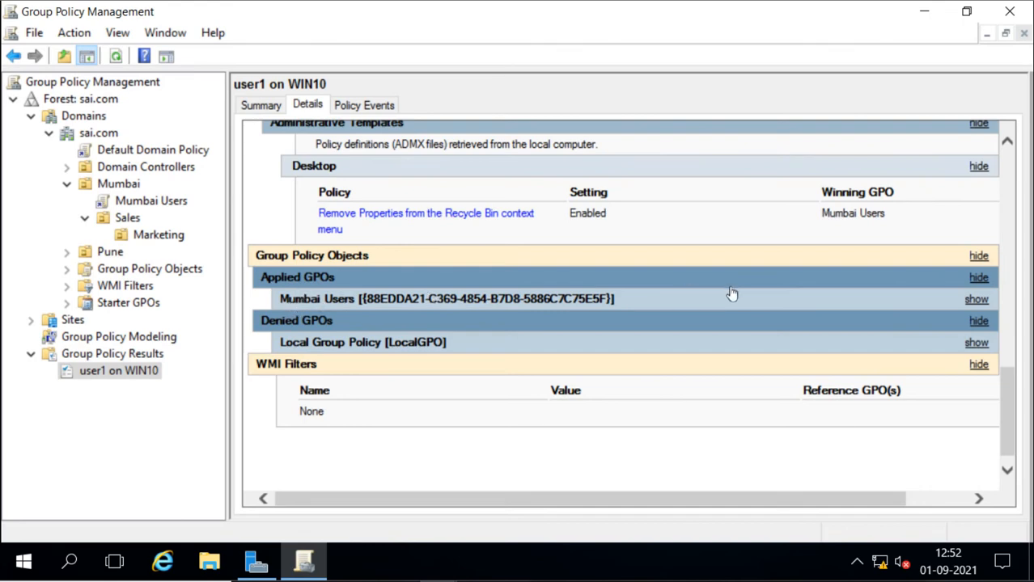
pyautogui.click(976, 300)
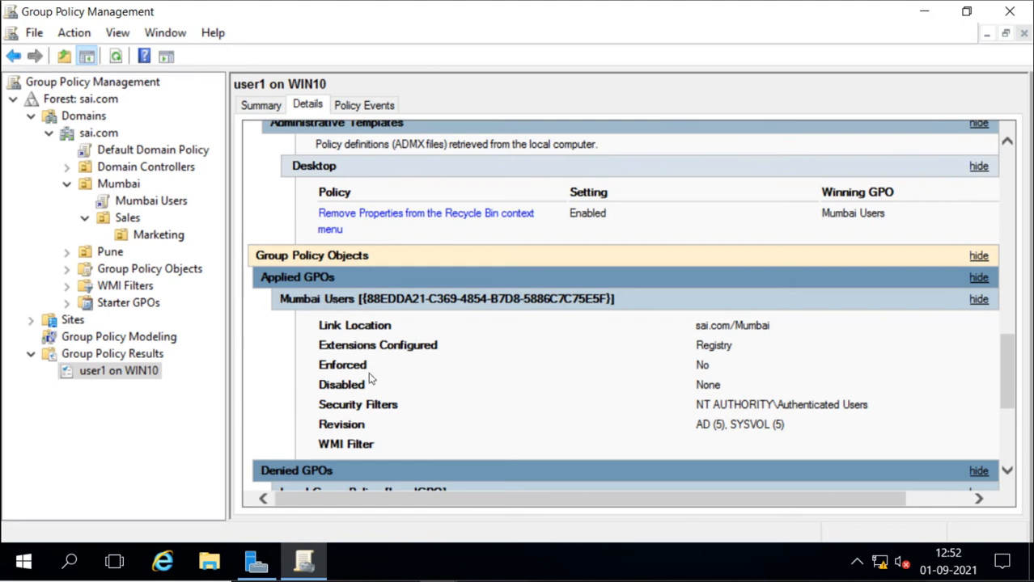
pyautogui.scroll(-5, 543, 386)
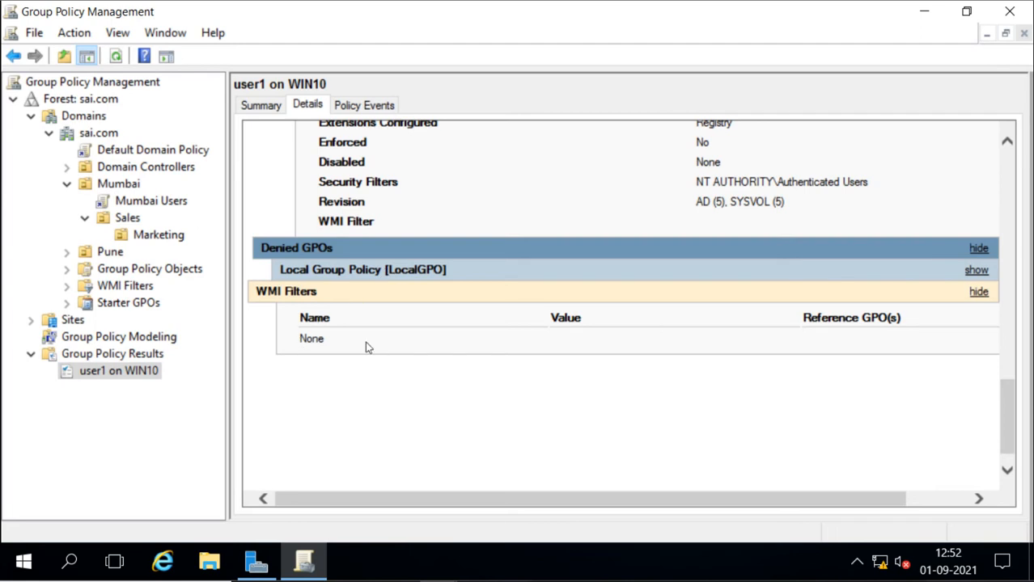
pyautogui.click(371, 106)
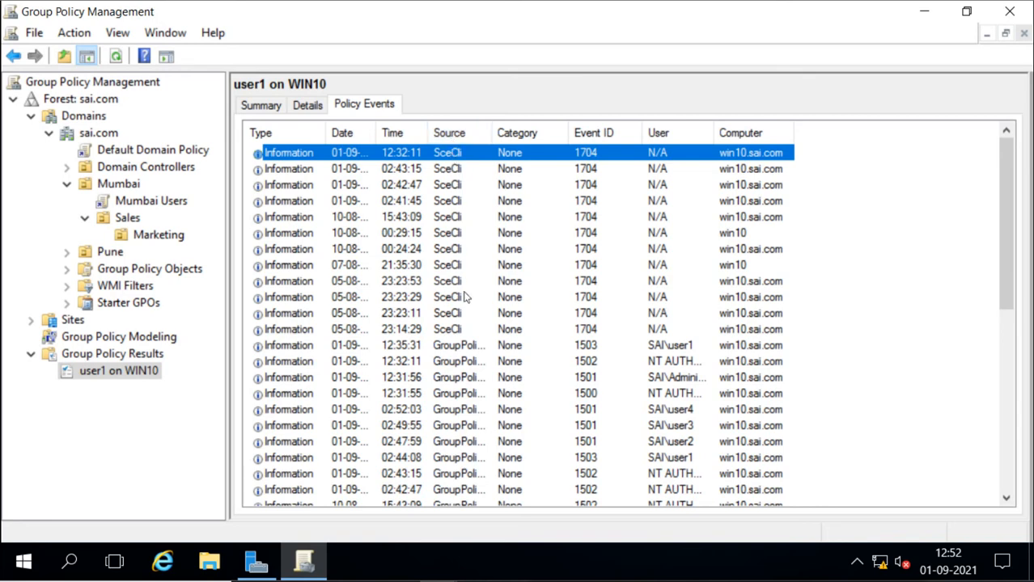
pyautogui.scroll(-8, 465, 297)
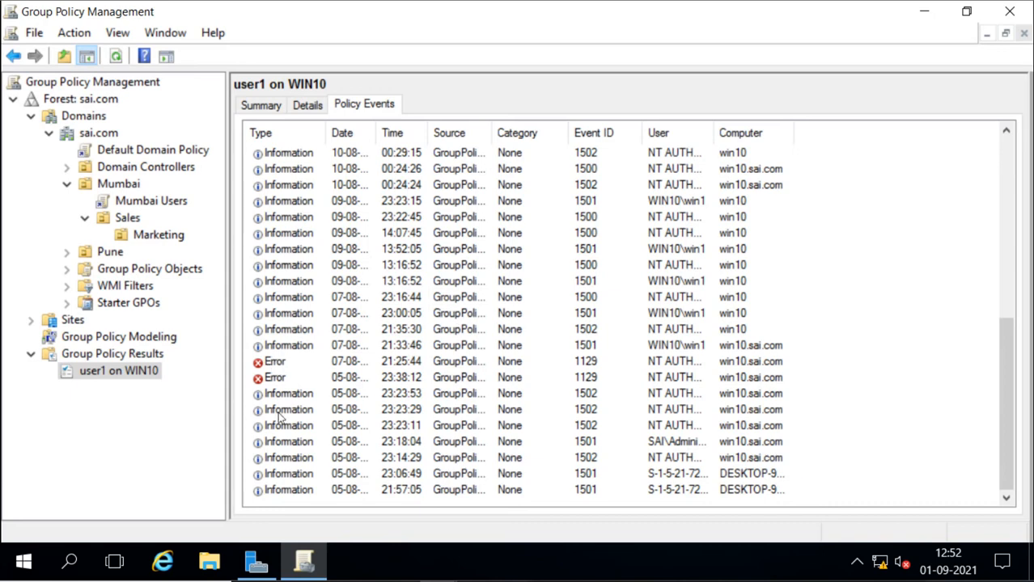
# Start the Group Policy Results Wizard for another computer, win10, and exclude the selected computer's policy settings from the results.
pyautogui.rightClick(101, 354)
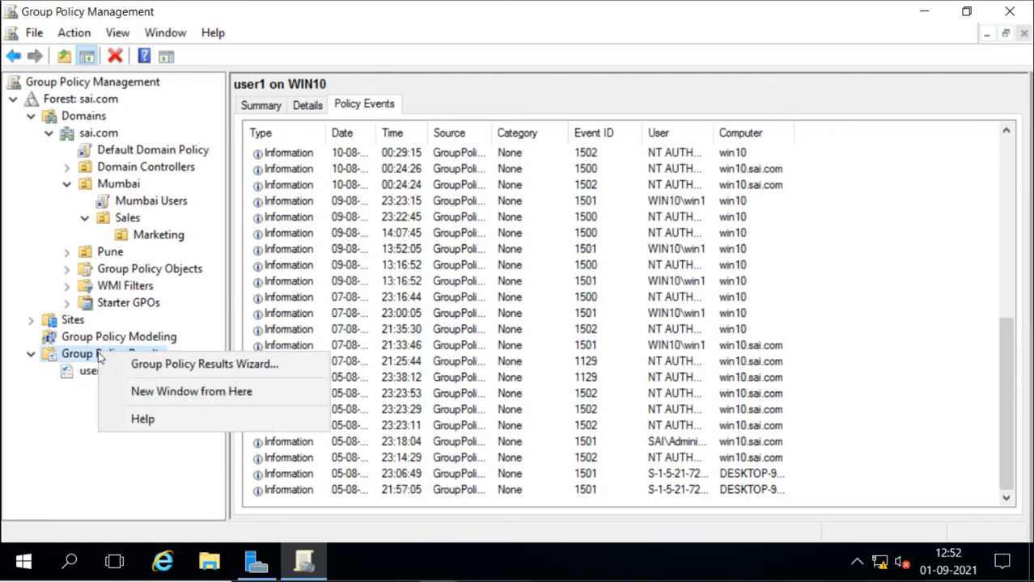
pyautogui.click(145, 367)
pyautogui.click(379, 421)
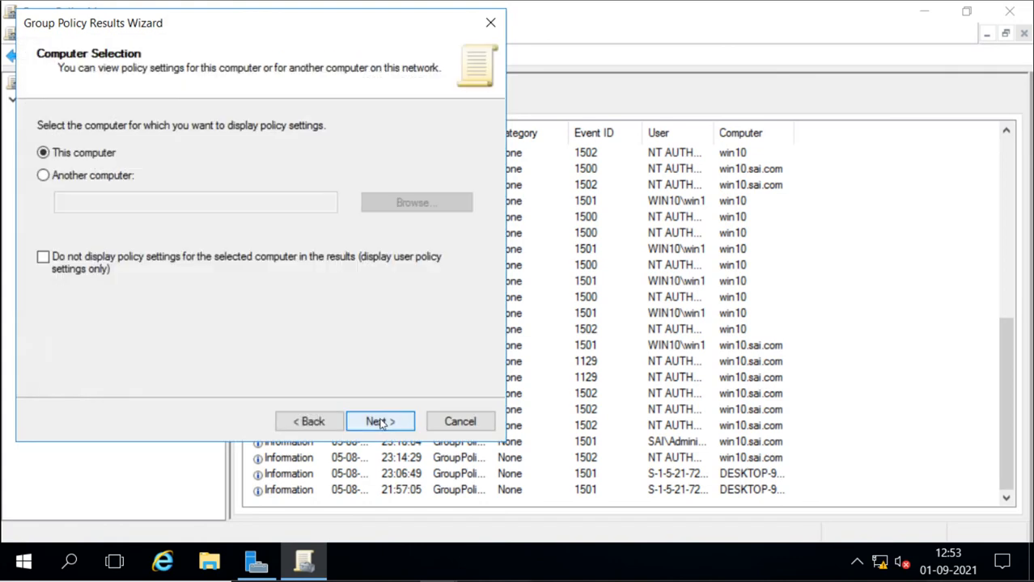
pyautogui.click(42, 176)
pyautogui.click(422, 206)
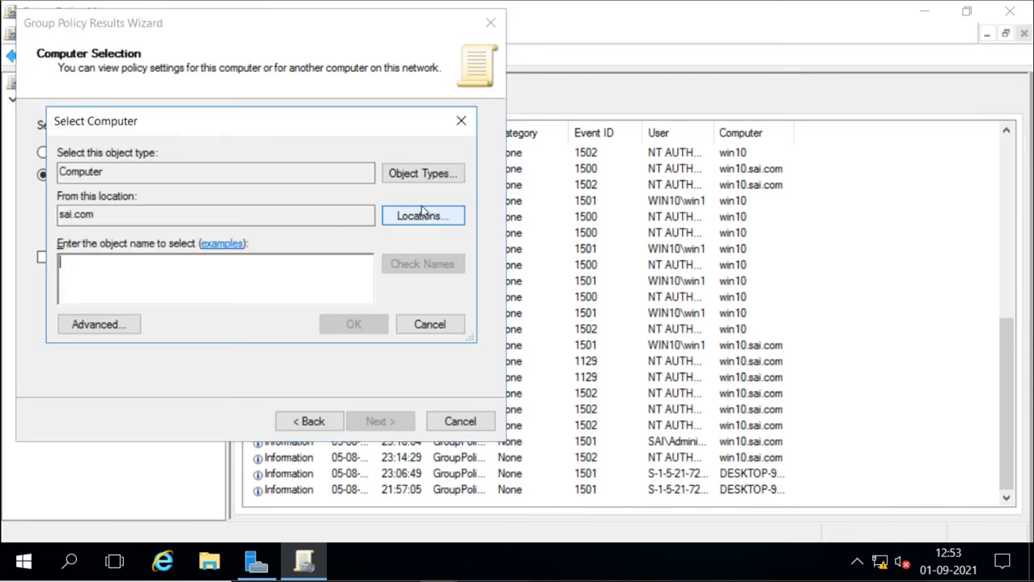
pyautogui.write('win10')
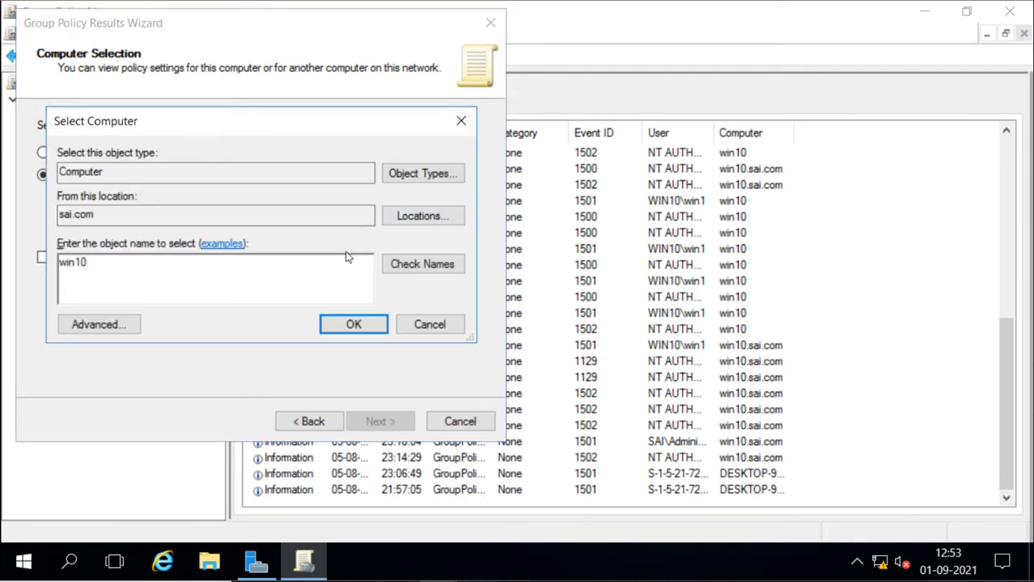
pyautogui.click(423, 264)
pyautogui.click(361, 326)
pyautogui.click(44, 266)
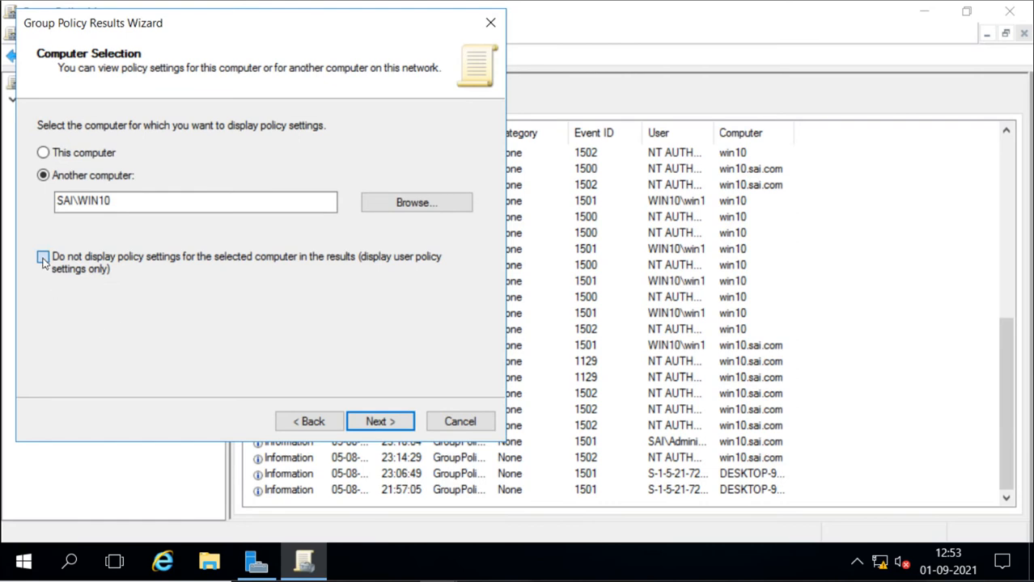
pyautogui.click(380, 421)
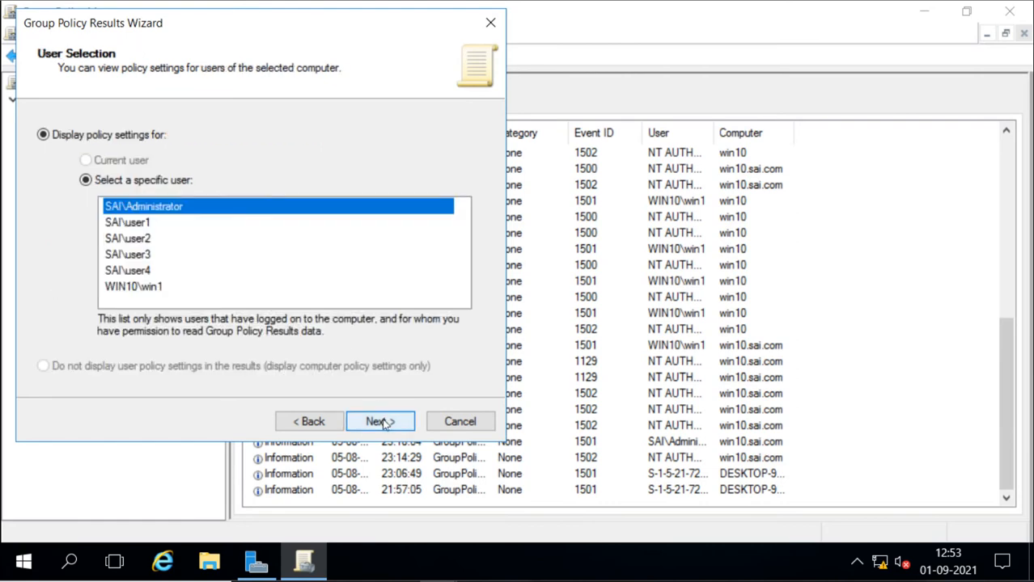
# Select SAI\user2 as the specific user, finish the wizard, and open the user2 on WIN10 report.
pyautogui.click(140, 241)
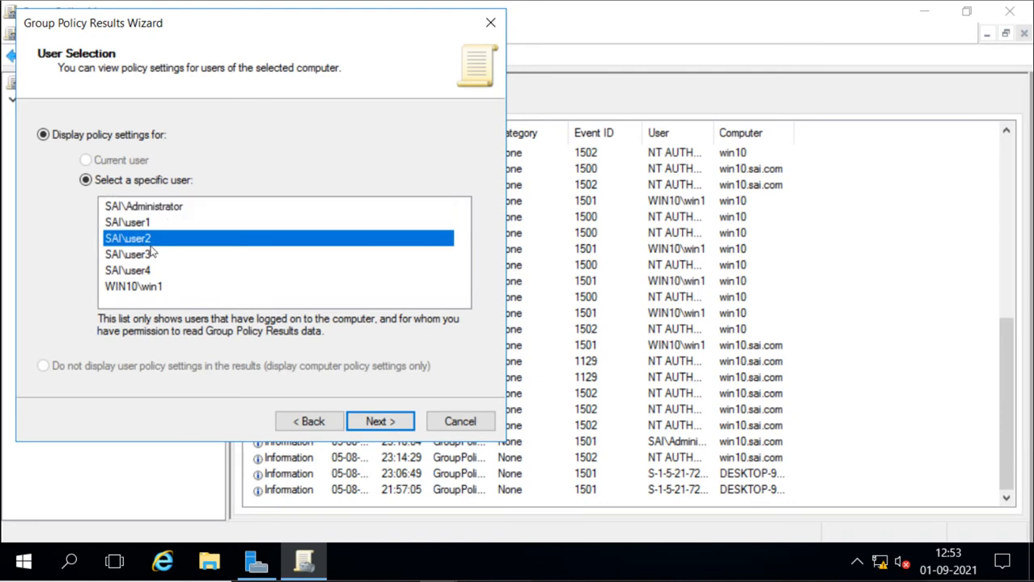
pyautogui.click(378, 422)
pyautogui.click(378, 422)
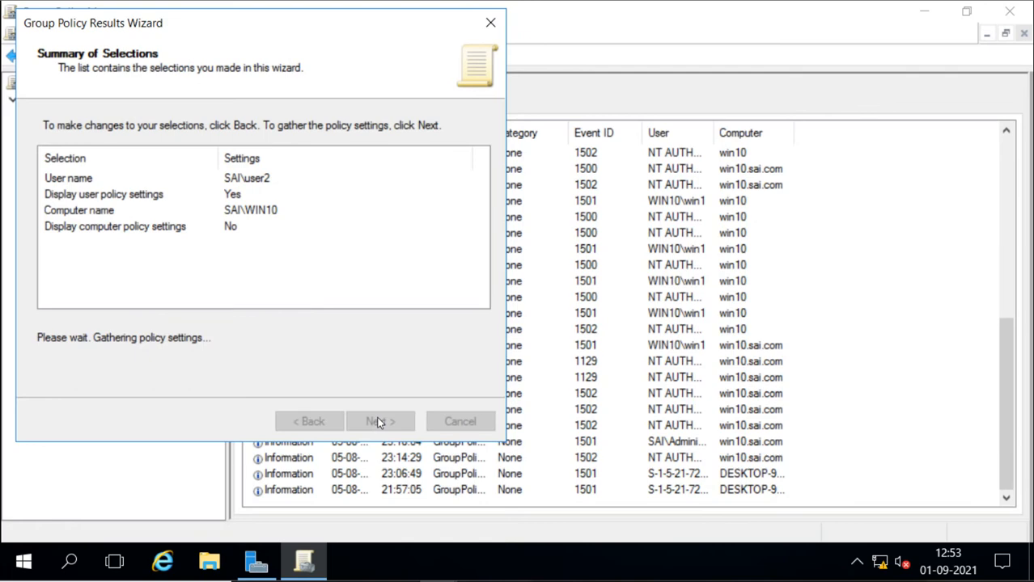
pyautogui.click(380, 422)
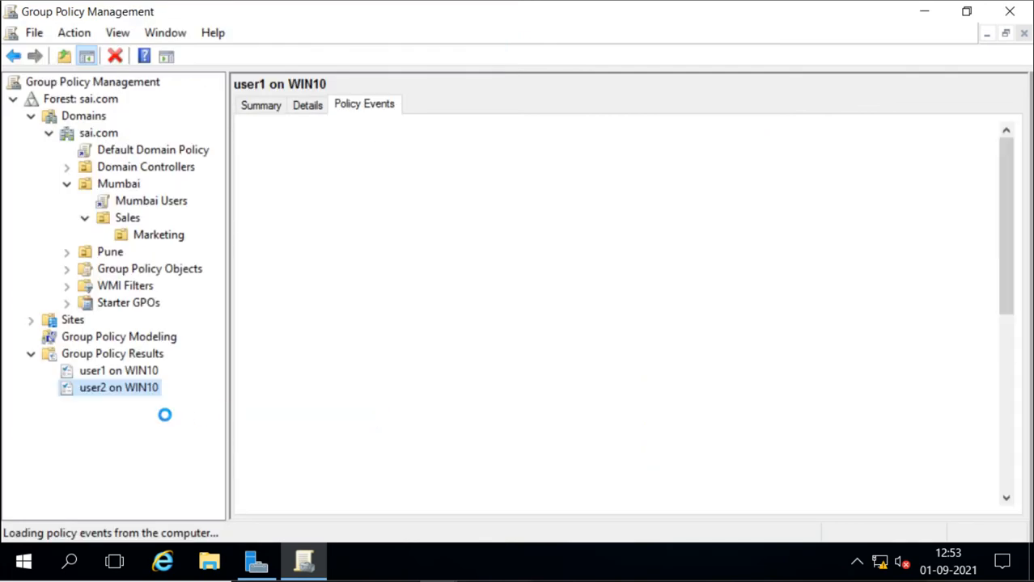
pyautogui.click(118, 388)
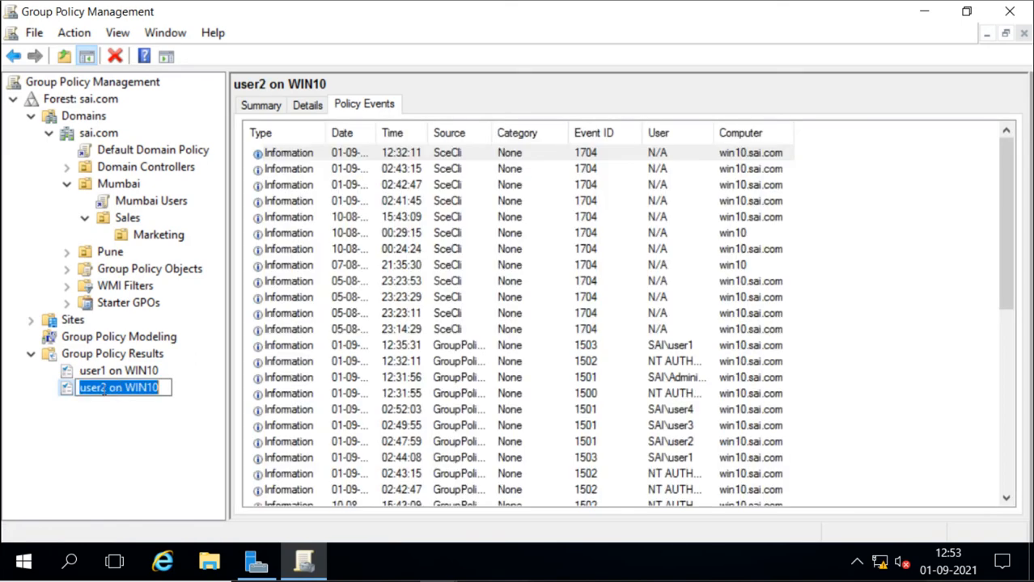
pyautogui.click(113, 404)
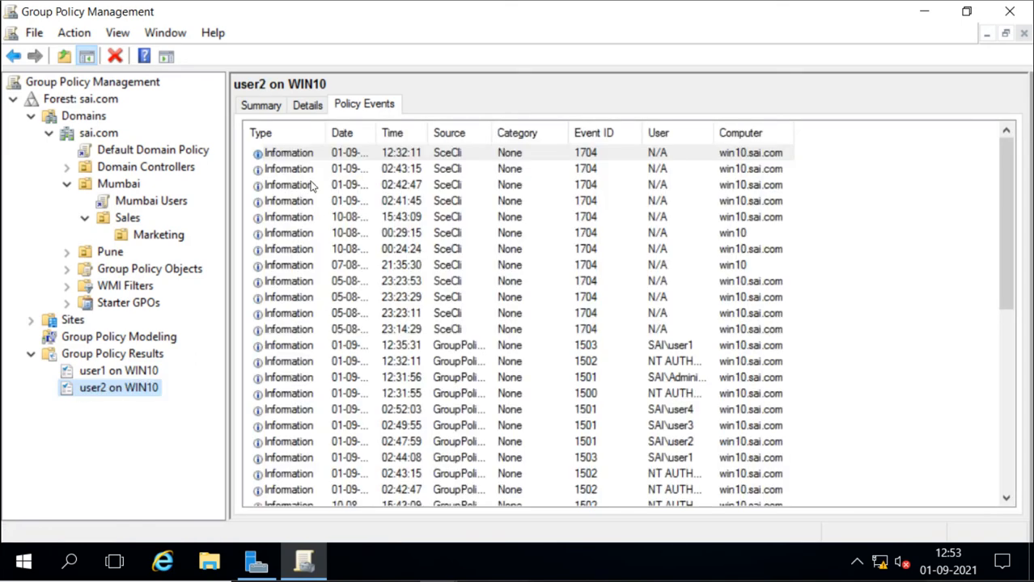
# Examine the summary and details of the user2 report, covering component status, settings, applied and denied GPOs, and WMI filters.
pyautogui.click(267, 108)
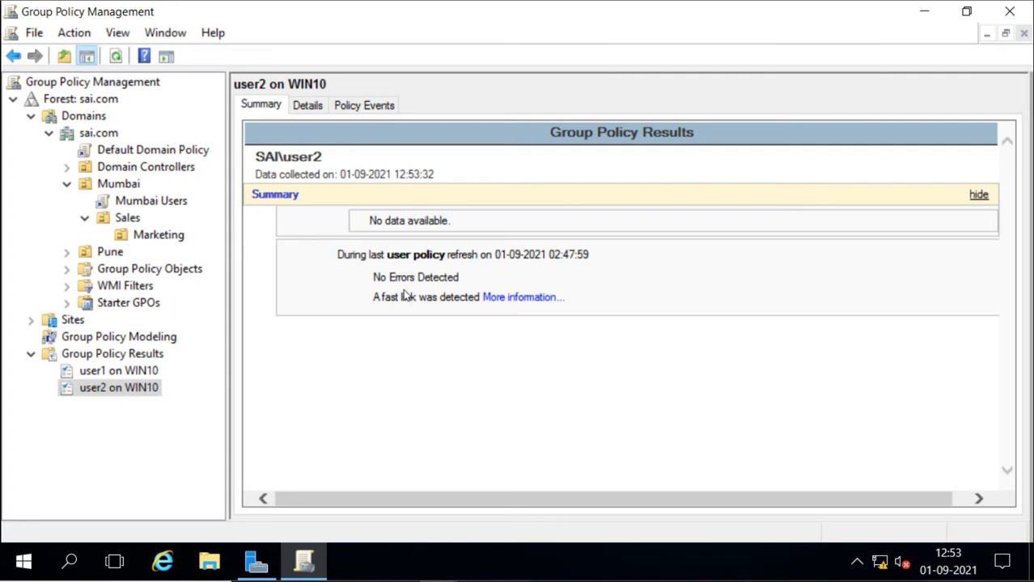
pyautogui.click(305, 109)
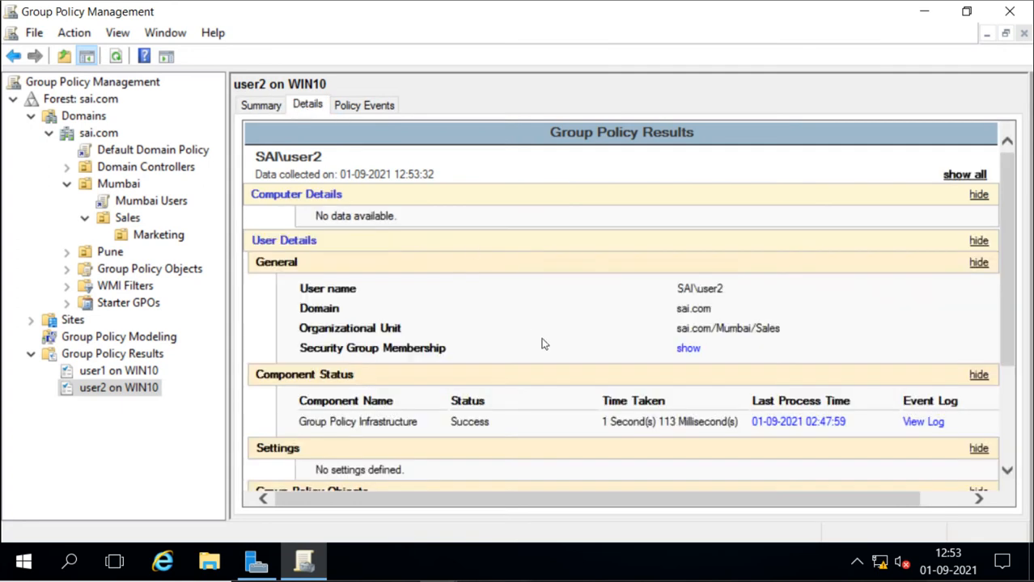
pyautogui.scroll(-4, 543, 345)
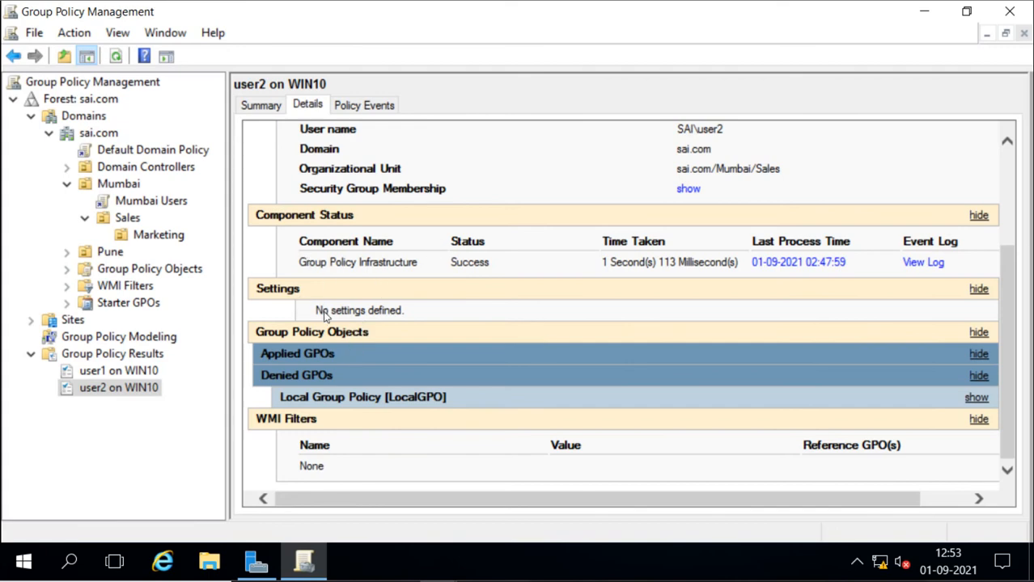
pyautogui.click(346, 330)
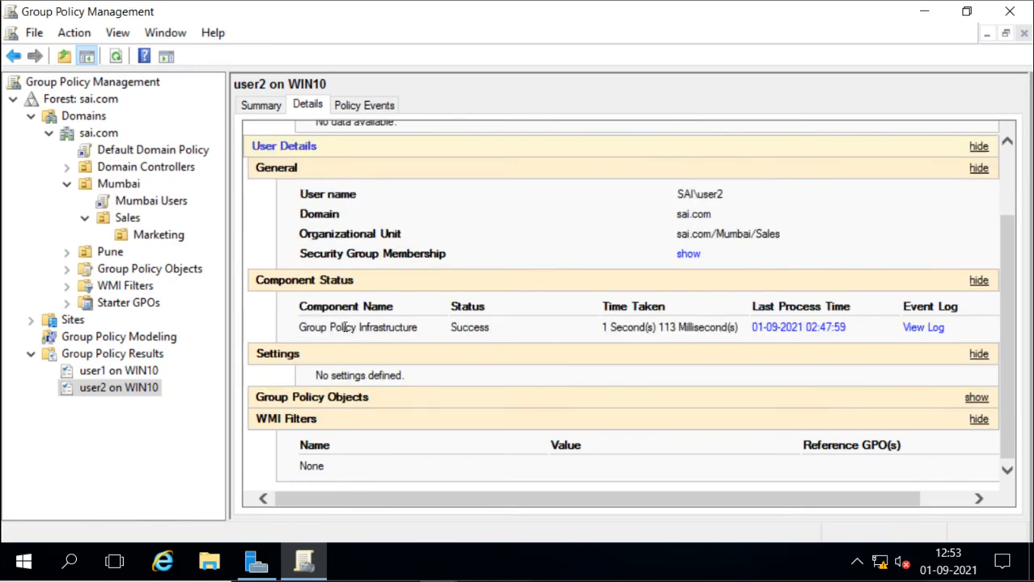
pyautogui.click(362, 399)
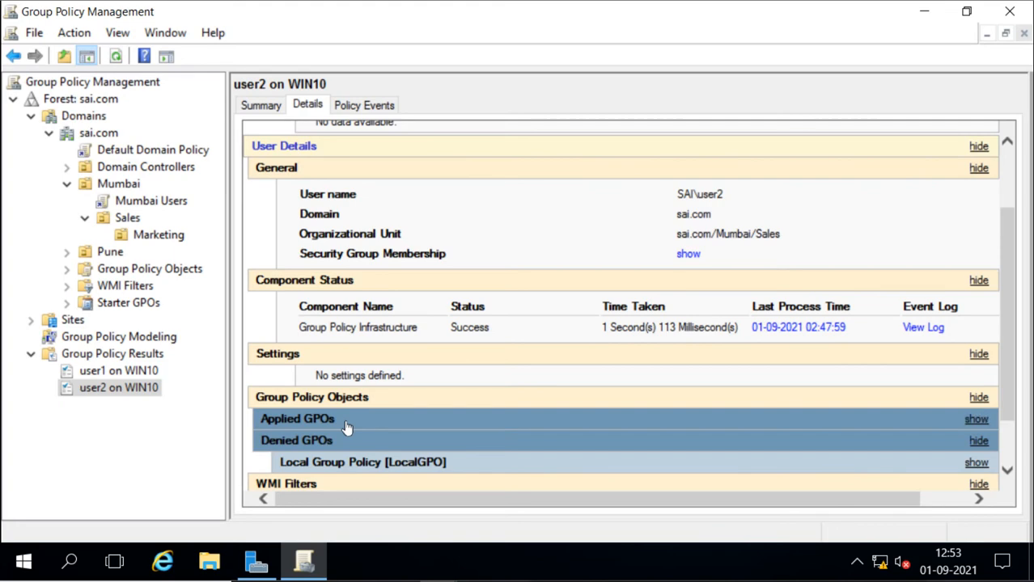
pyautogui.click(975, 420)
pyautogui.hscroll(1, 973, 422)
pyautogui.scroll(2, 778, 438)
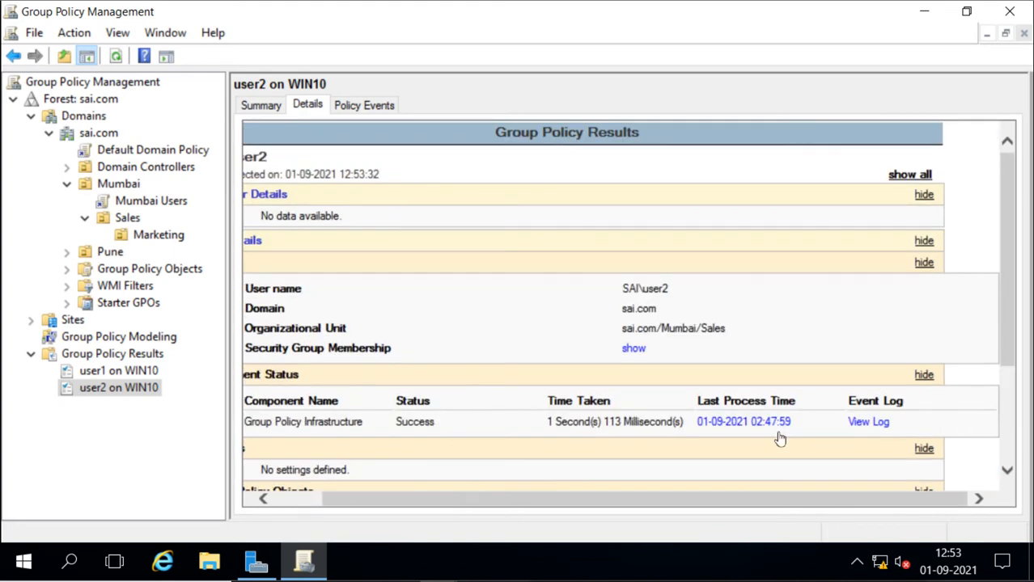
pyautogui.scroll(-3, 780, 438)
pyautogui.hscroll(-1, 778, 437)
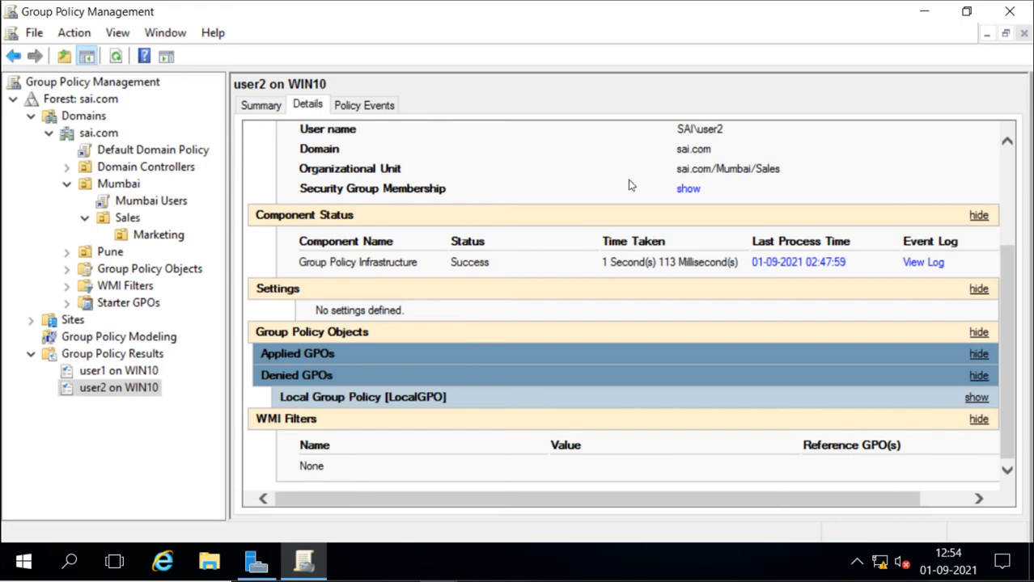
# Check user2's organizational unit and the Applied GPOs section, and rerun the user2 on WIN10 query.
pyautogui.moveTo(677, 169); pyautogui.dragTo(841, 177)
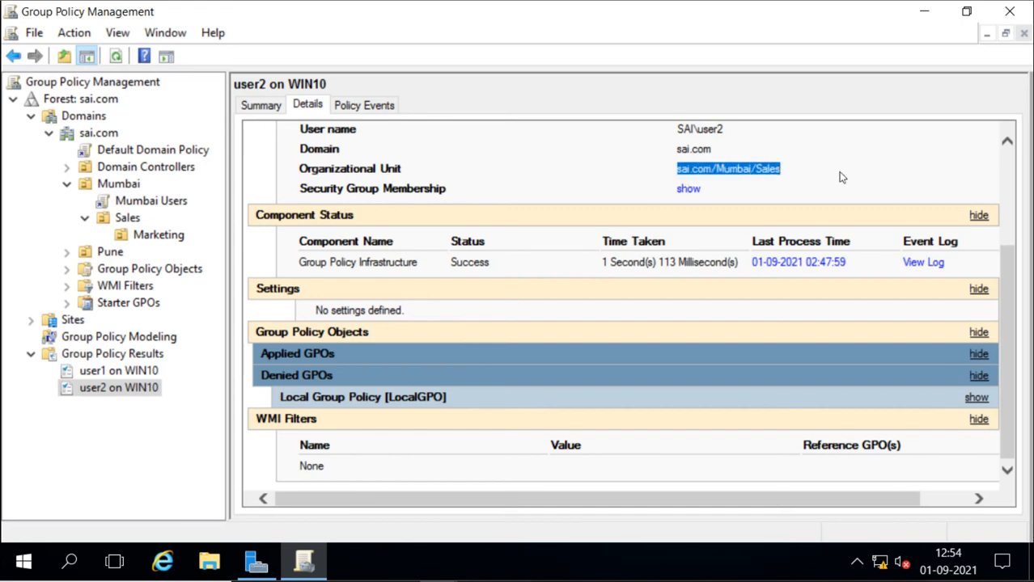
pyautogui.click(362, 360)
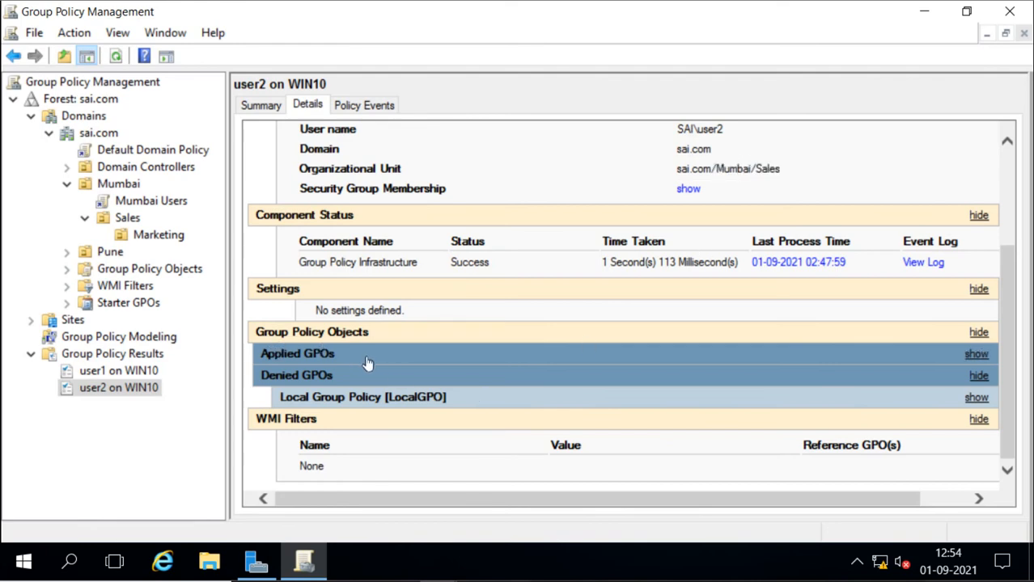
pyautogui.click(977, 356)
pyautogui.rightClick(118, 396)
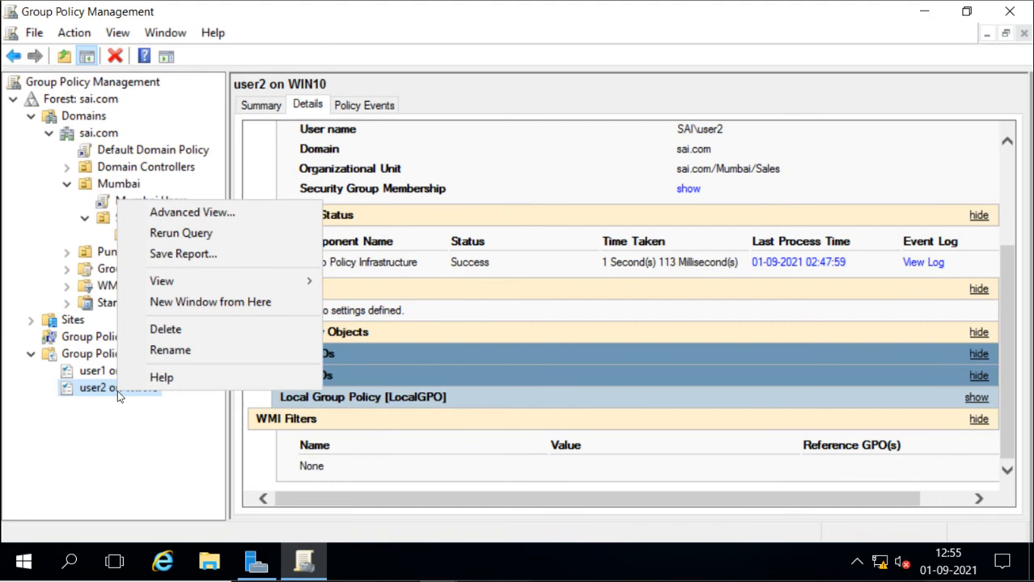
pyautogui.click(200, 241)
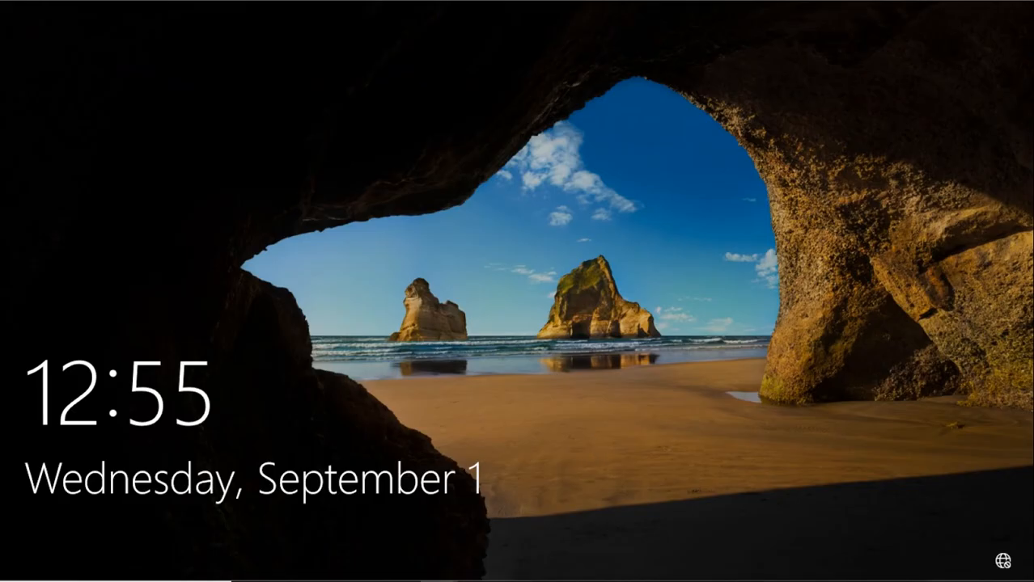
# Switch to the Windows 10 client and sign in to the SAI domain as user2 with the account password.
pyautogui.press('space')
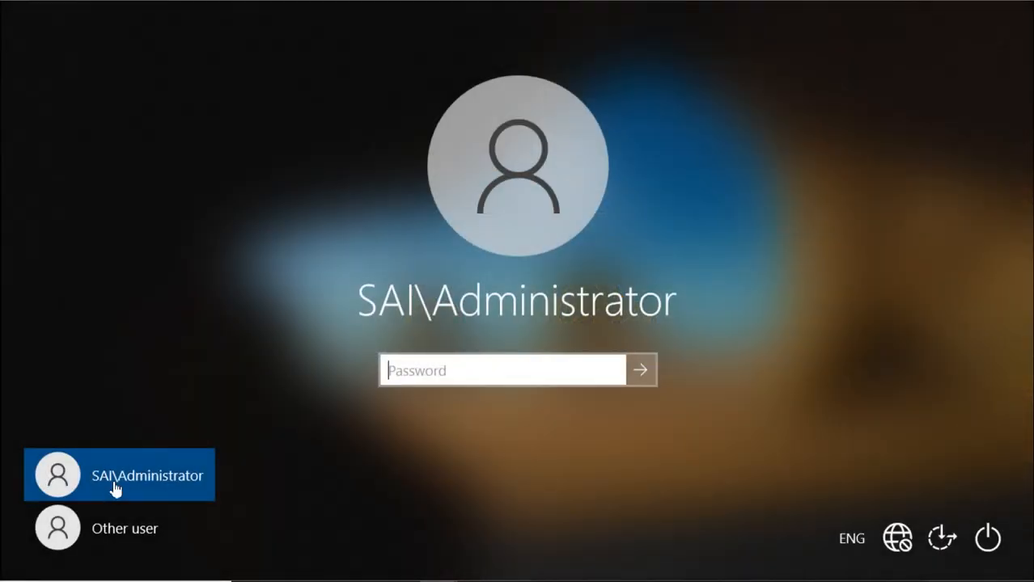
pyautogui.click(111, 529)
pyautogui.write('user2')
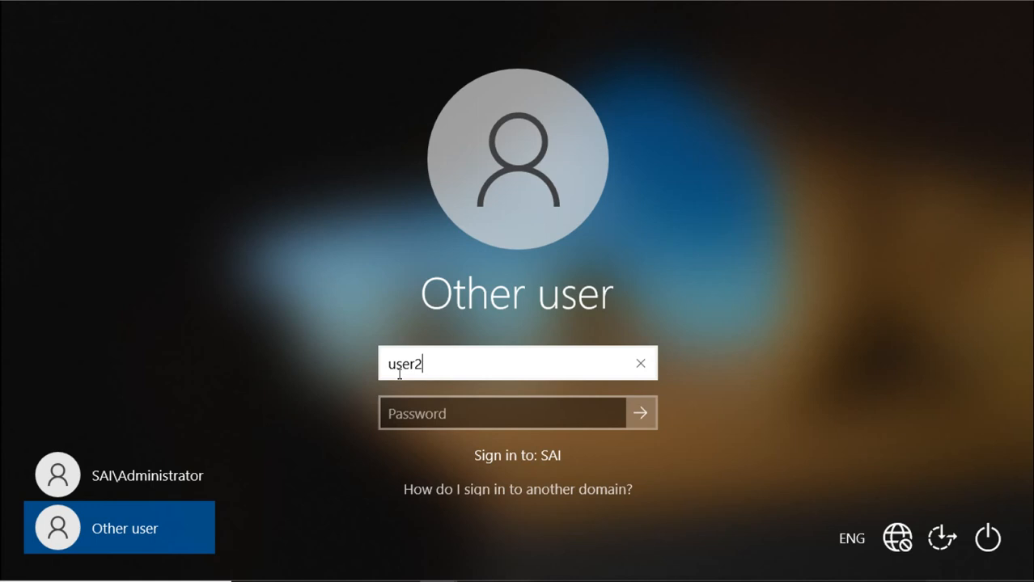
pyautogui.press('Tab')
pyautogui.write('****')
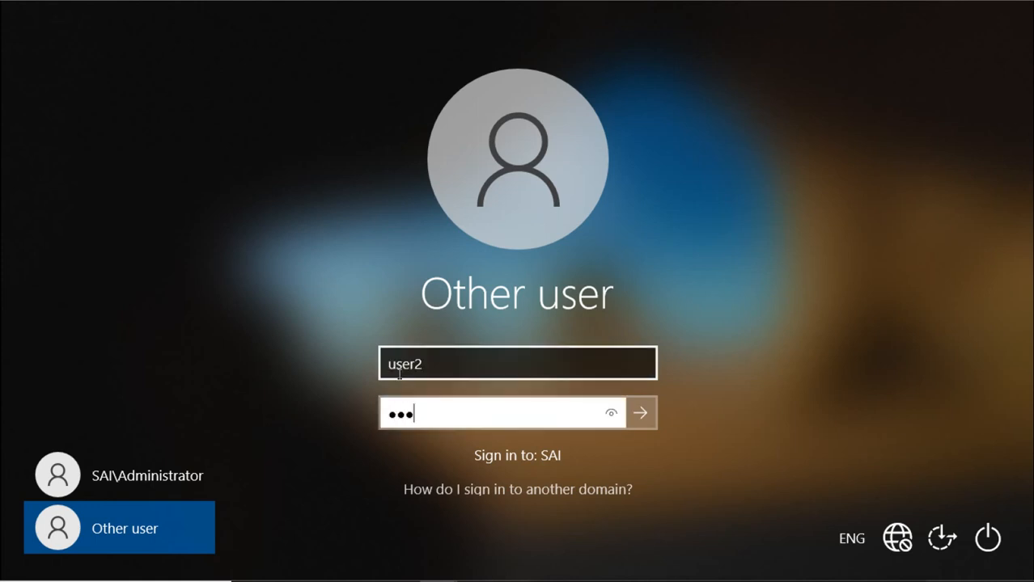
pyautogui.write('***')
pyautogui.press('Return')
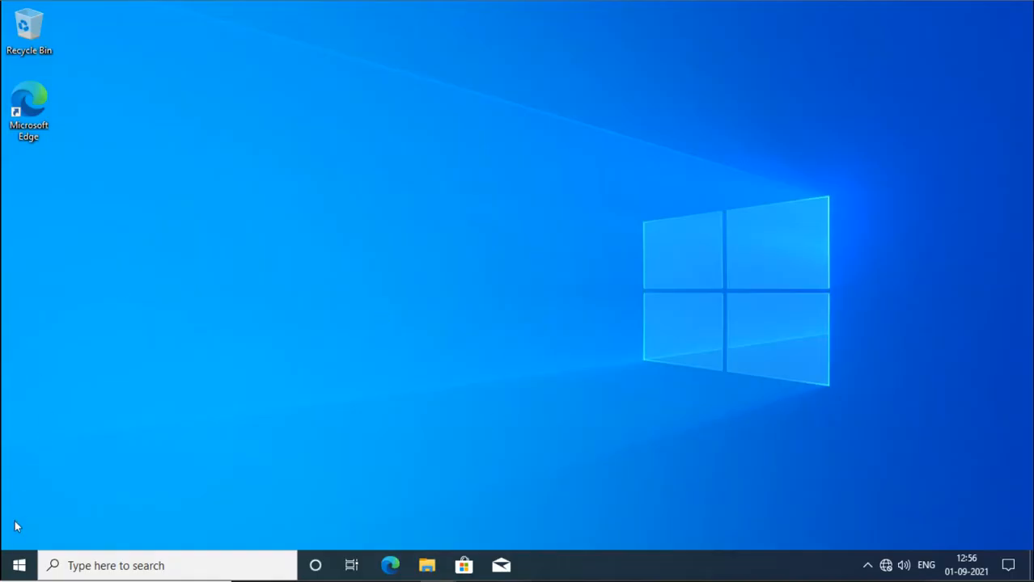
# Check the signed-in account name and the commands available for the Recycle Bin on the client desktop.
pyautogui.click(18, 564)
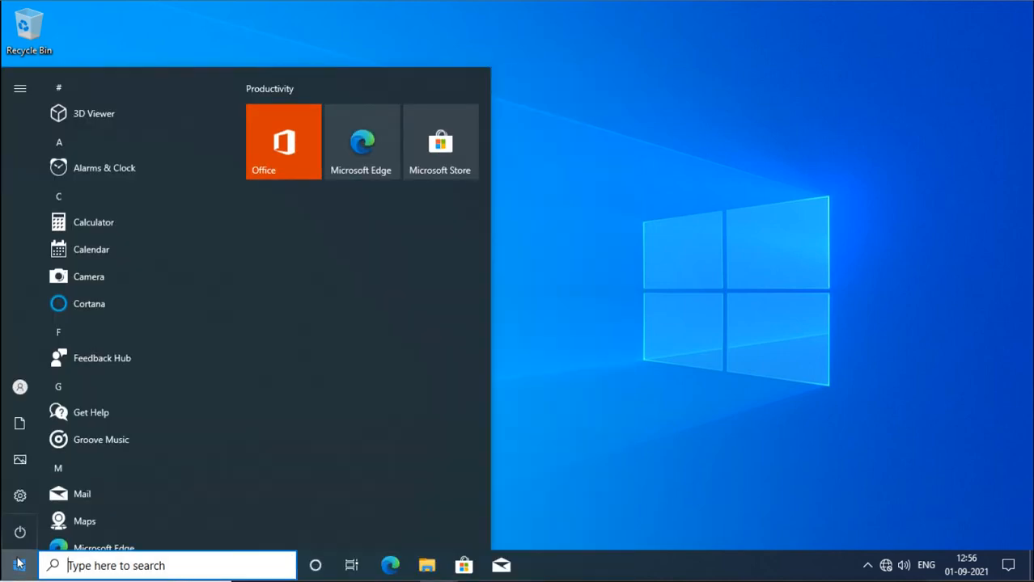
pyautogui.moveTo(22, 395)
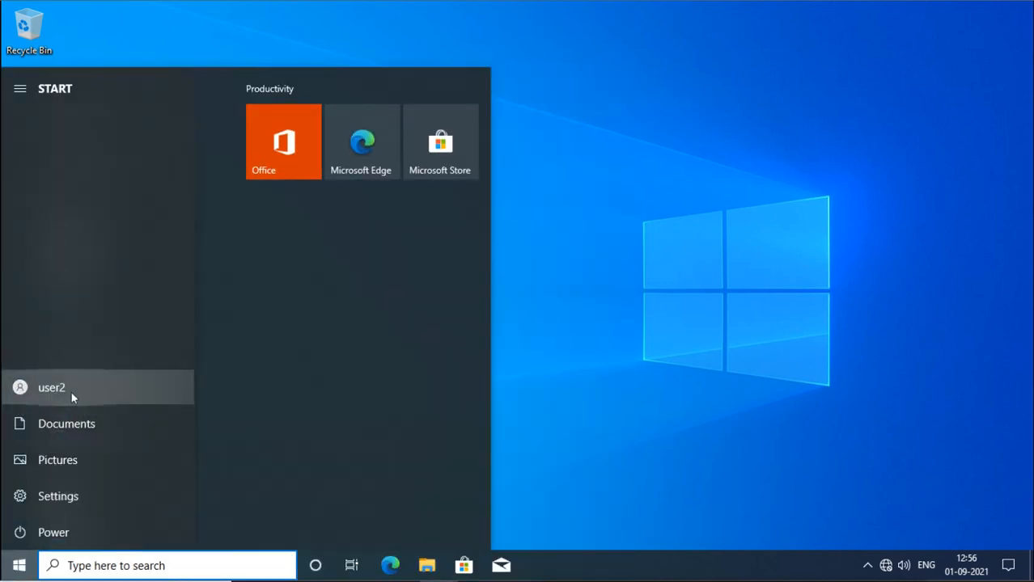
pyautogui.click(579, 307)
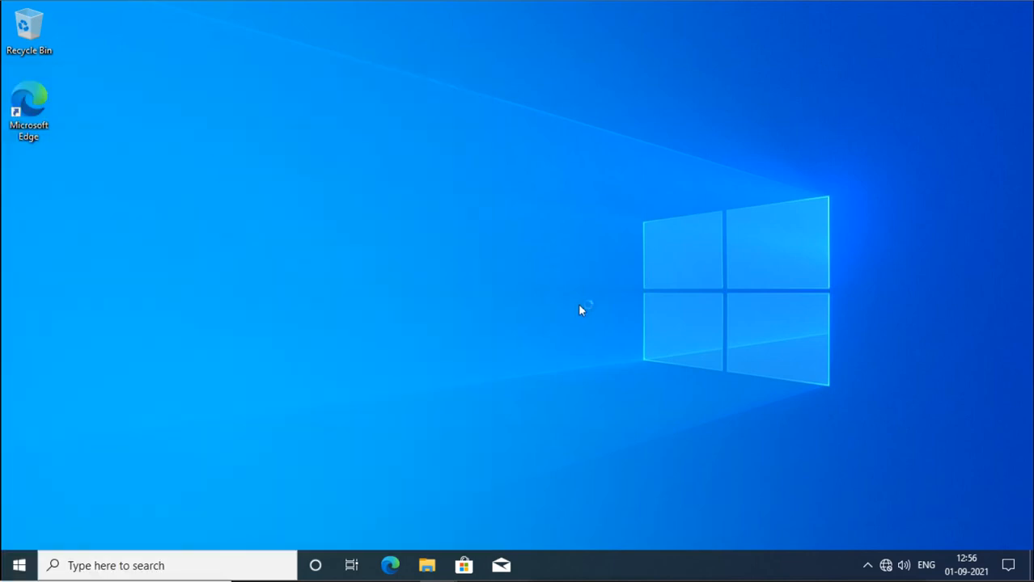
pyautogui.rightClick(38, 51)
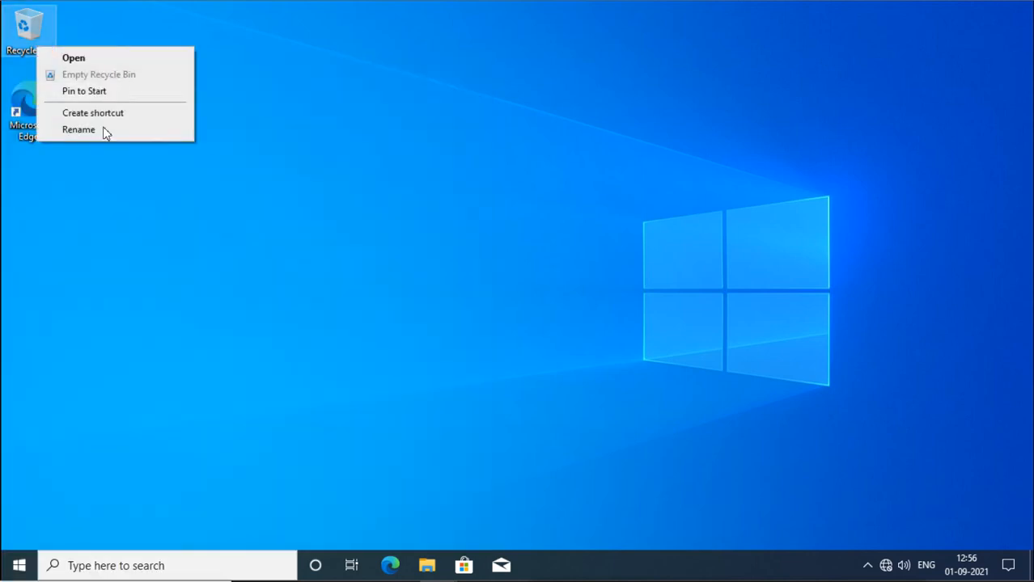
pyautogui.click(335, 222)
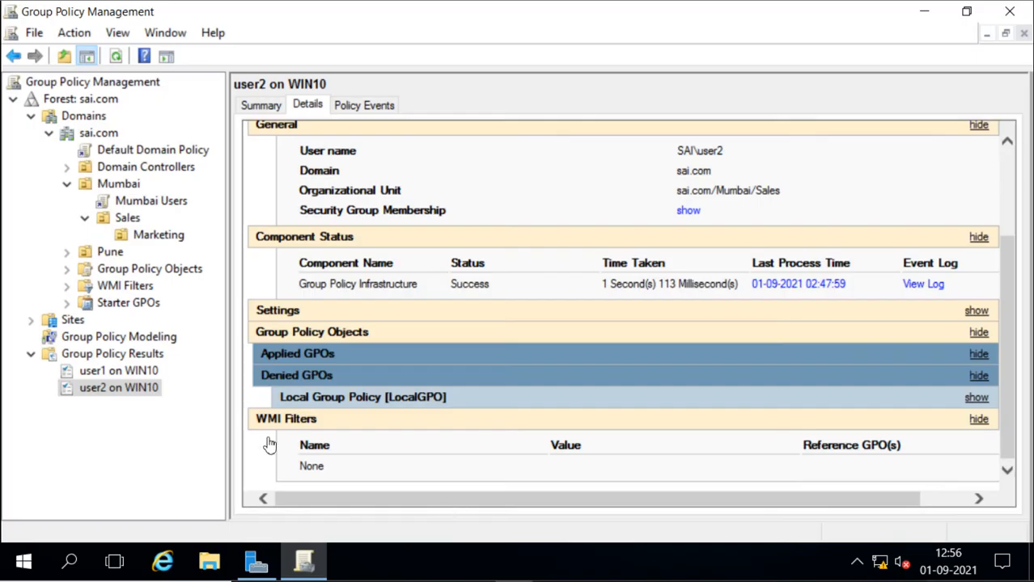
# Switch back to Group Policy Management on the server, expand the report's Settings section, and rerun the user2 on WIN10 query.
pyautogui.click(103, 391)
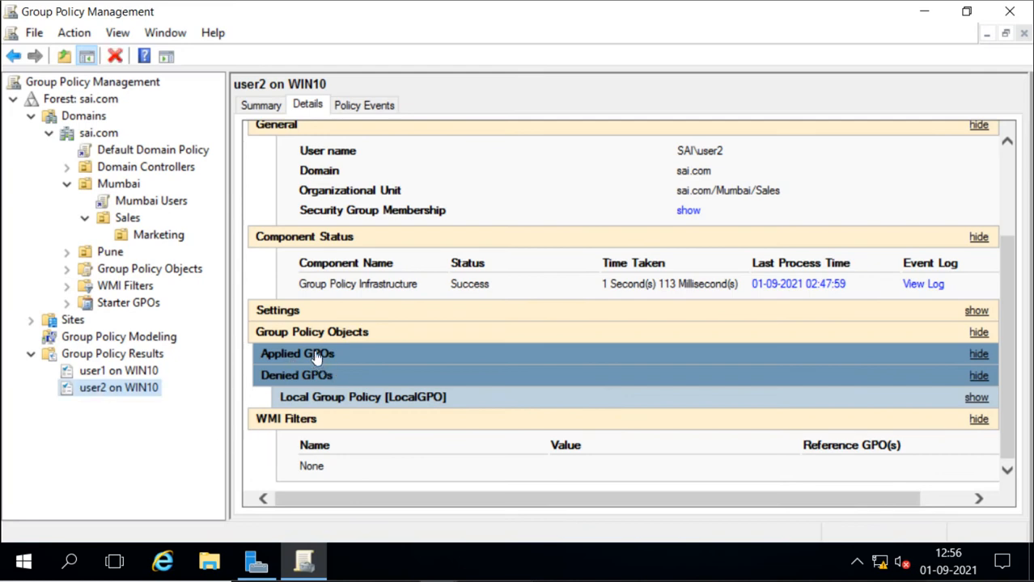
pyautogui.click(291, 310)
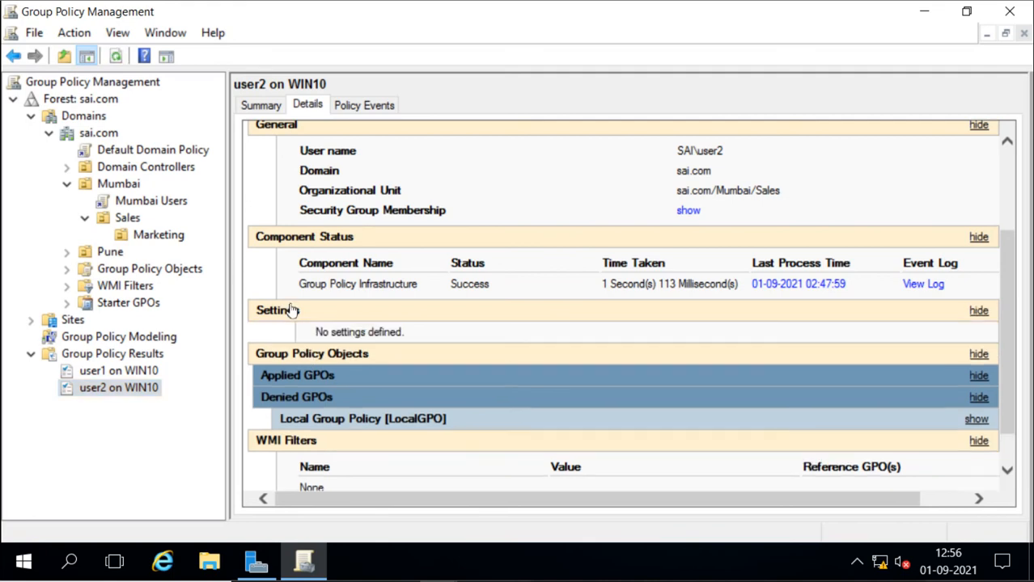
pyautogui.rightClick(100, 392)
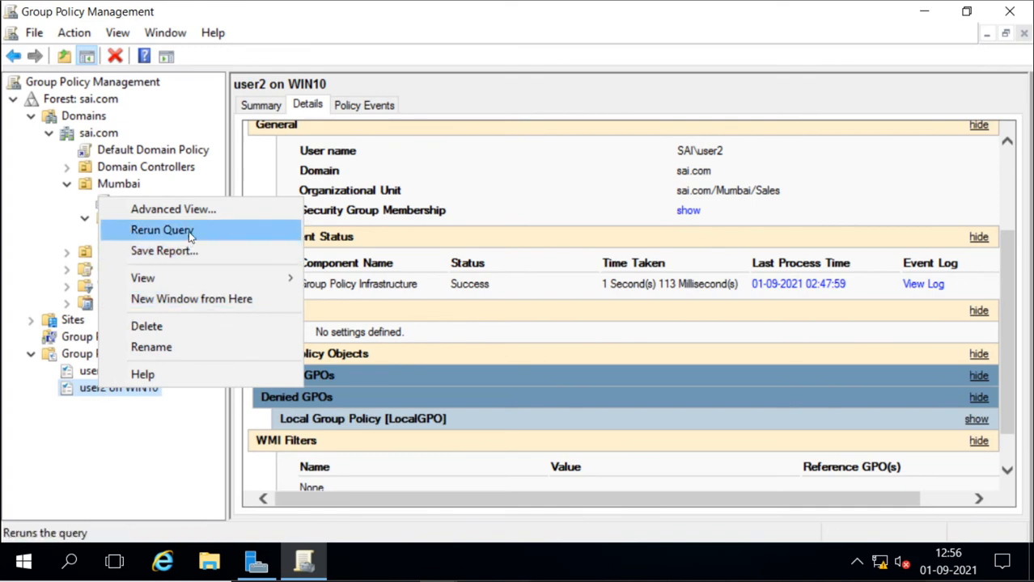
pyautogui.click(161, 230)
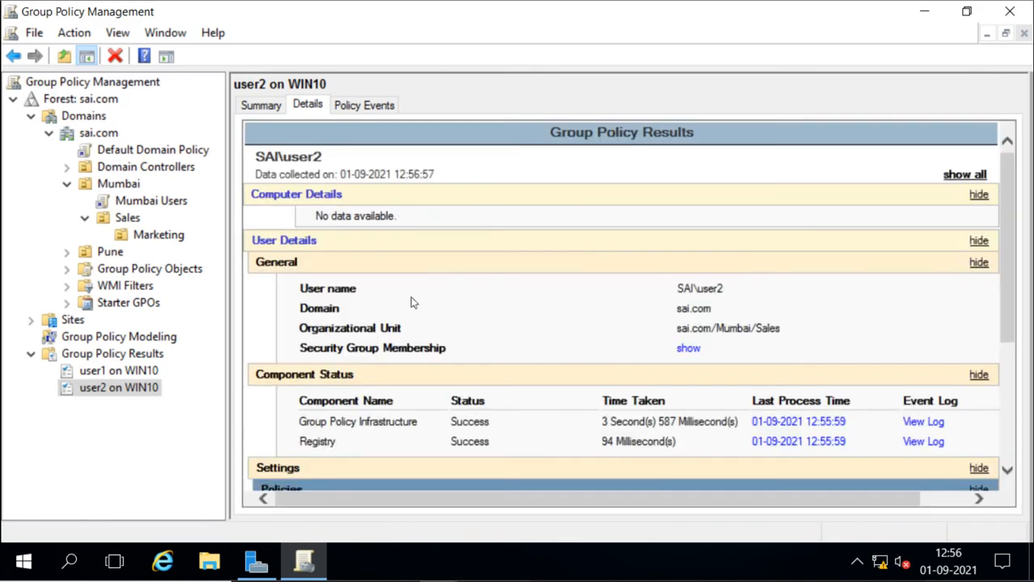
# In the user2 on WIN10 report, expand Administrative Templates and Desktop, and check the applied policy, its winning GPO and the Applied GPOs section.
pyautogui.scroll(-3, 411, 293)
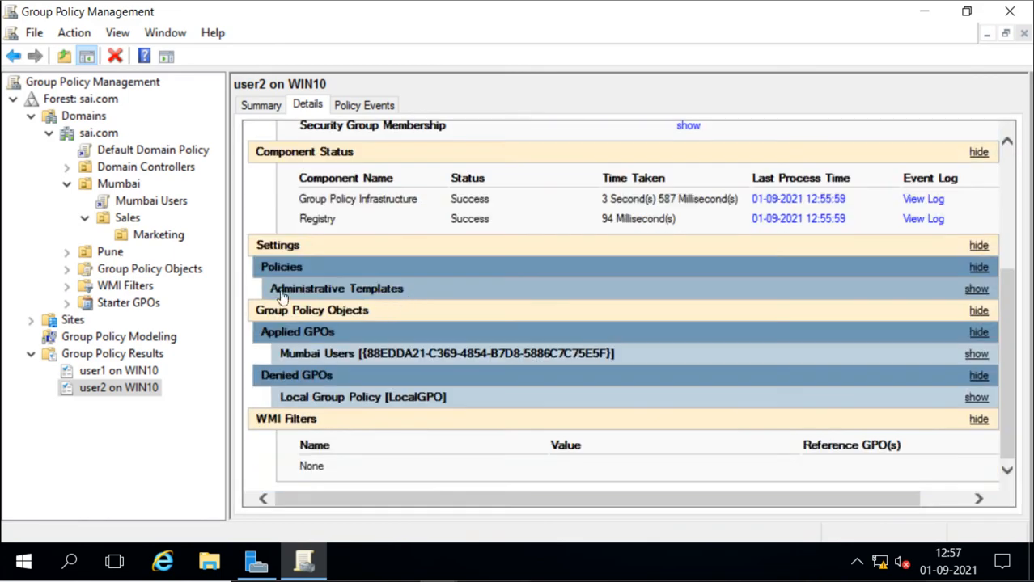
pyautogui.click(280, 251)
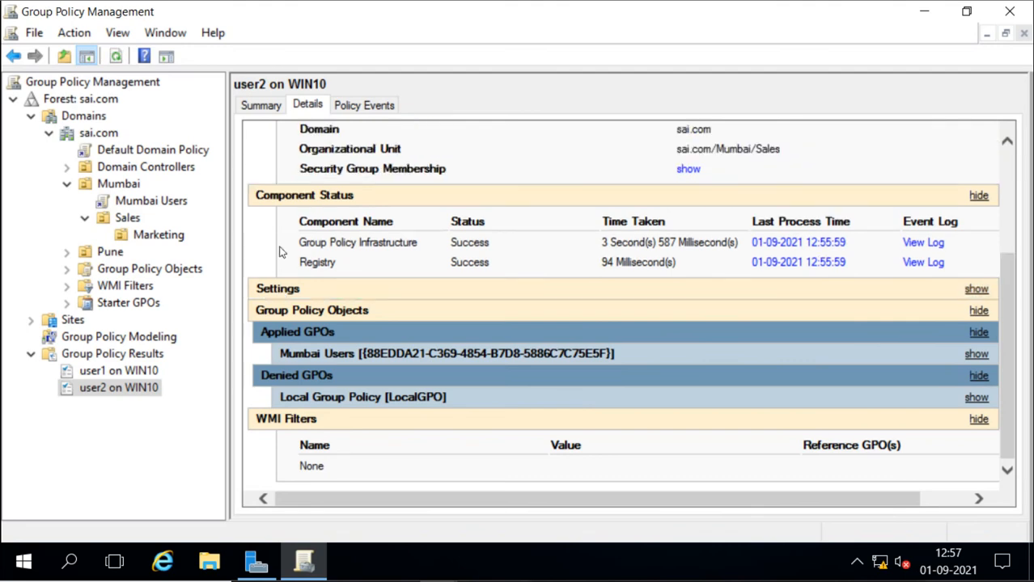
pyautogui.click(277, 293)
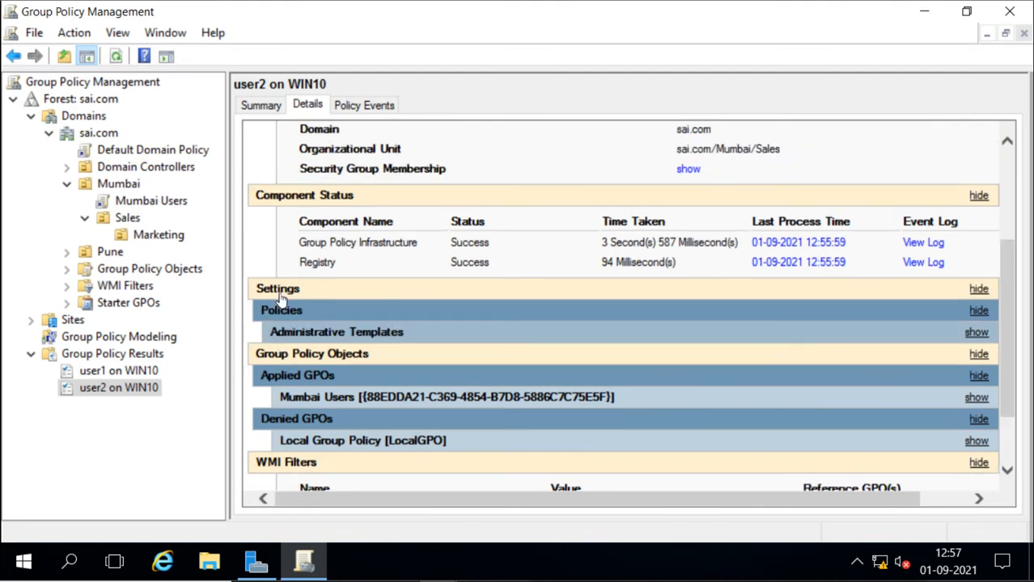
pyautogui.click(300, 334)
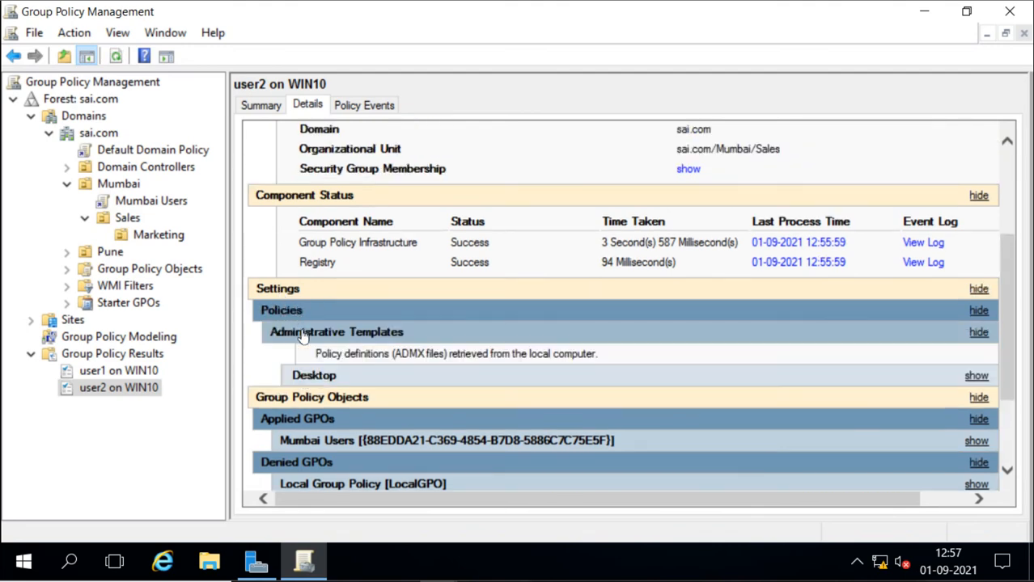
pyautogui.click(319, 378)
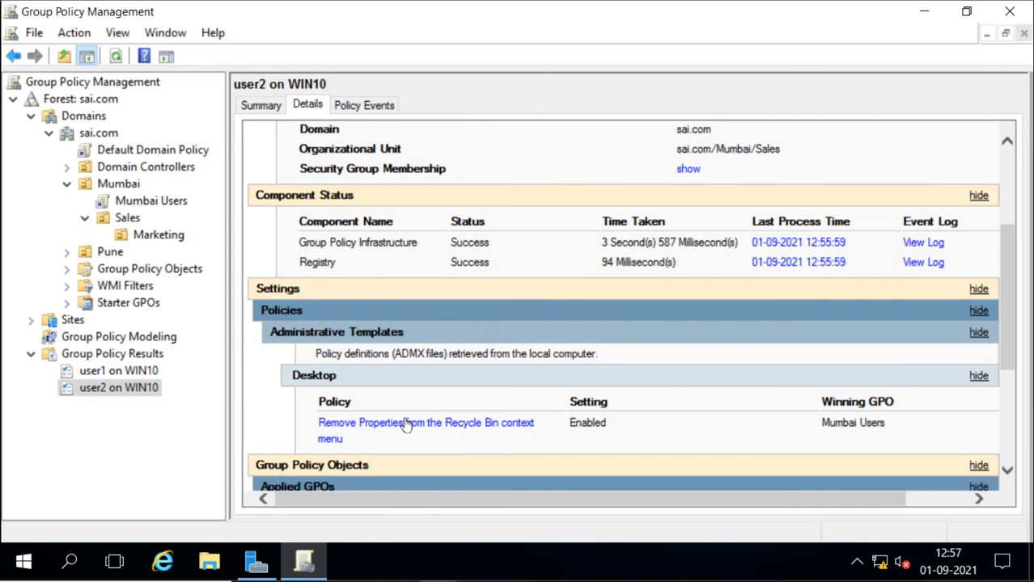
pyautogui.scroll(-3, 406, 425)
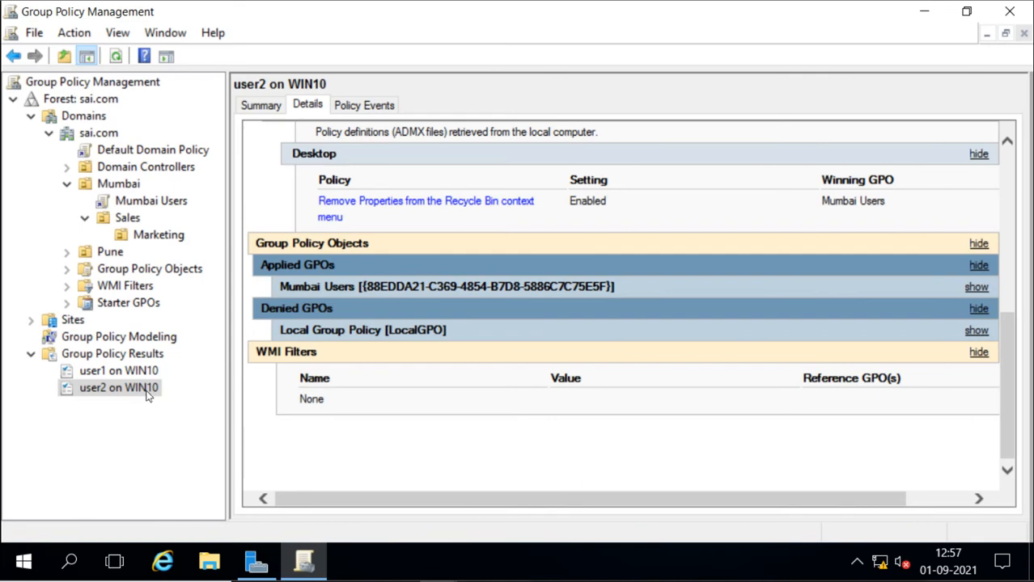
# Start the Group Policy Modeling Wizard and choose server1.sai.com as the specific domain controller to process the simulation.
pyautogui.click(130, 338)
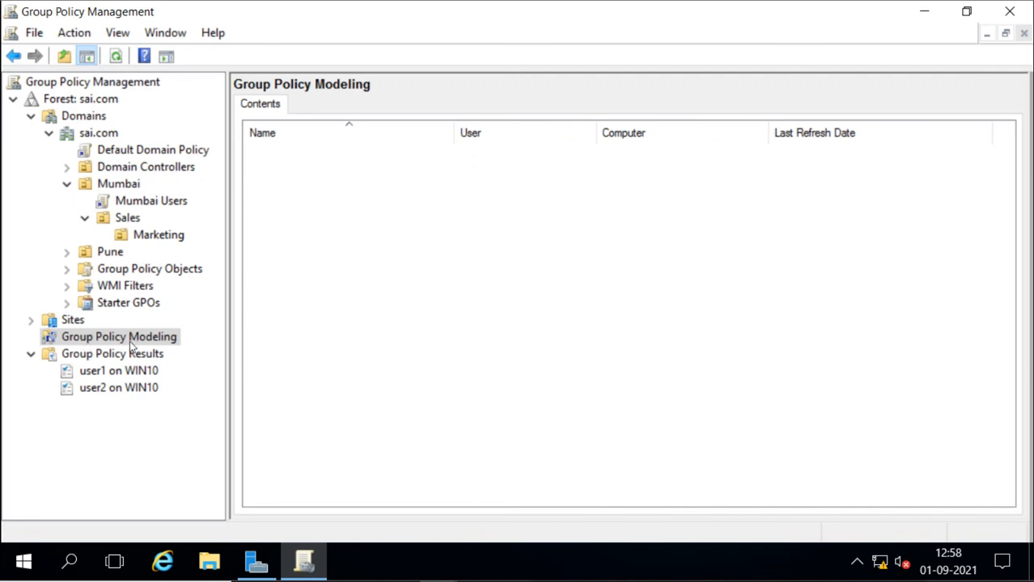
pyautogui.rightClick(135, 345)
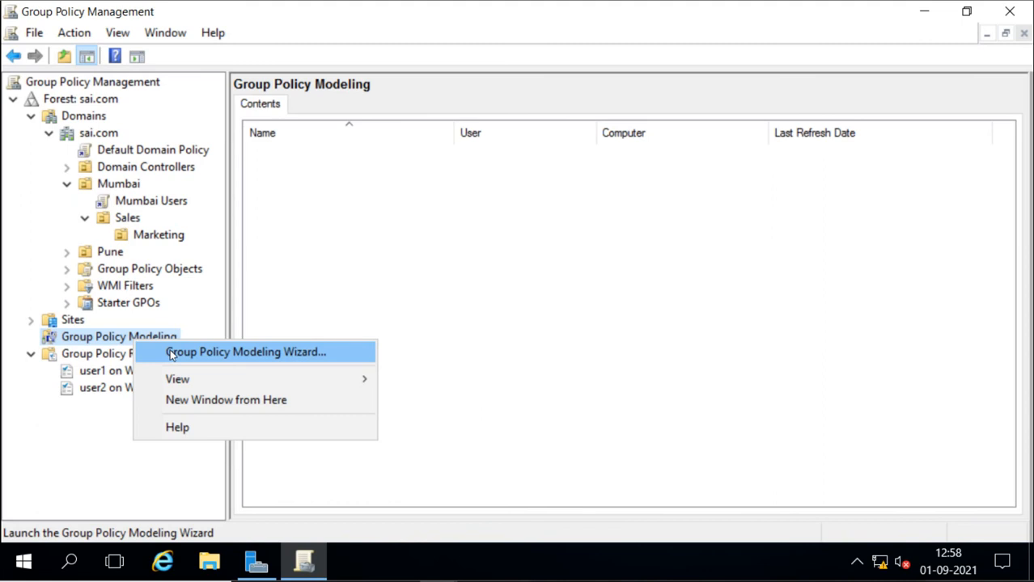
pyautogui.click(171, 356)
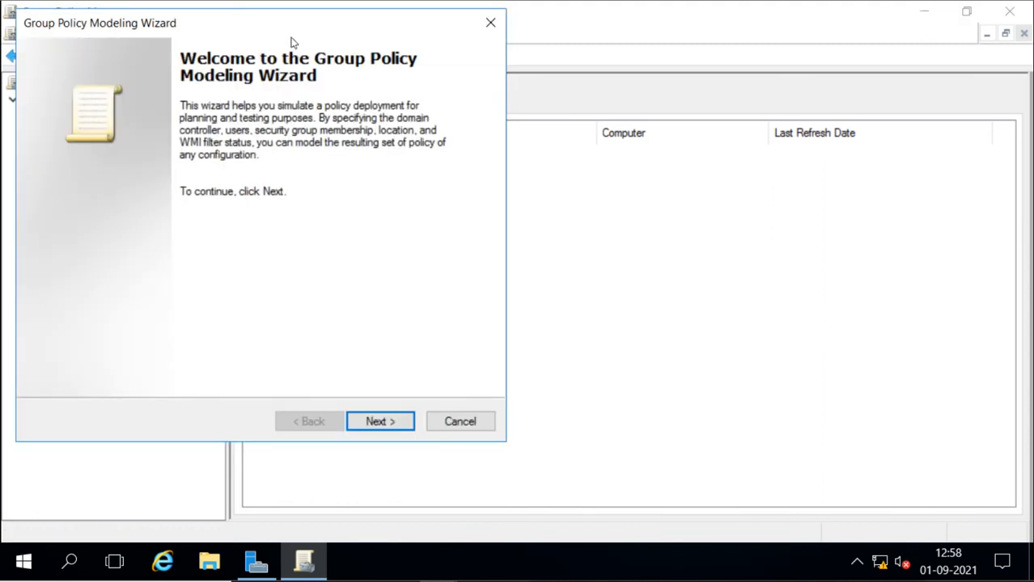
pyautogui.moveTo(292, 26); pyautogui.dragTo(449, 59)
pyautogui.click(539, 453)
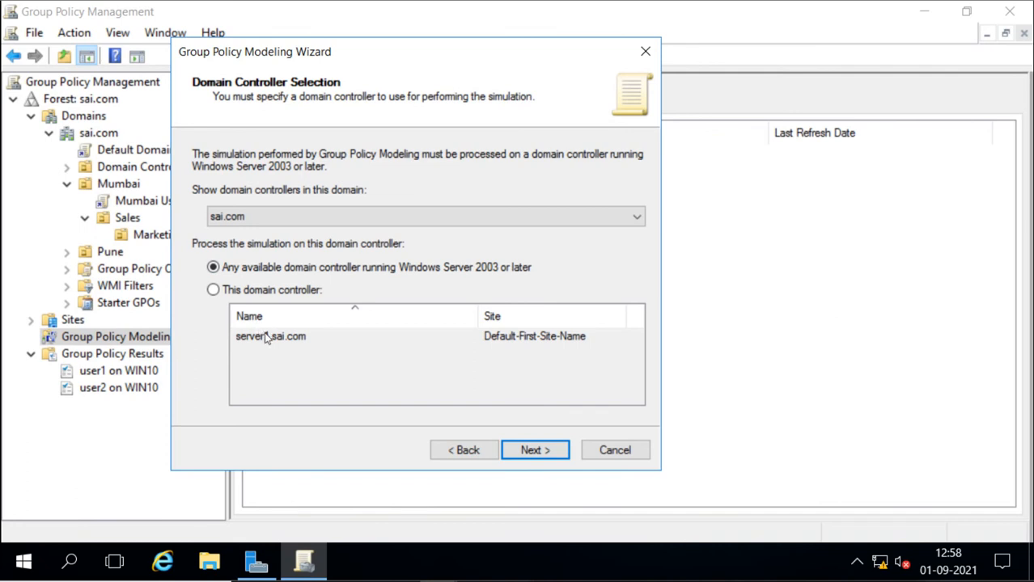
pyautogui.click(258, 216)
pyautogui.click(259, 216)
pyautogui.click(213, 292)
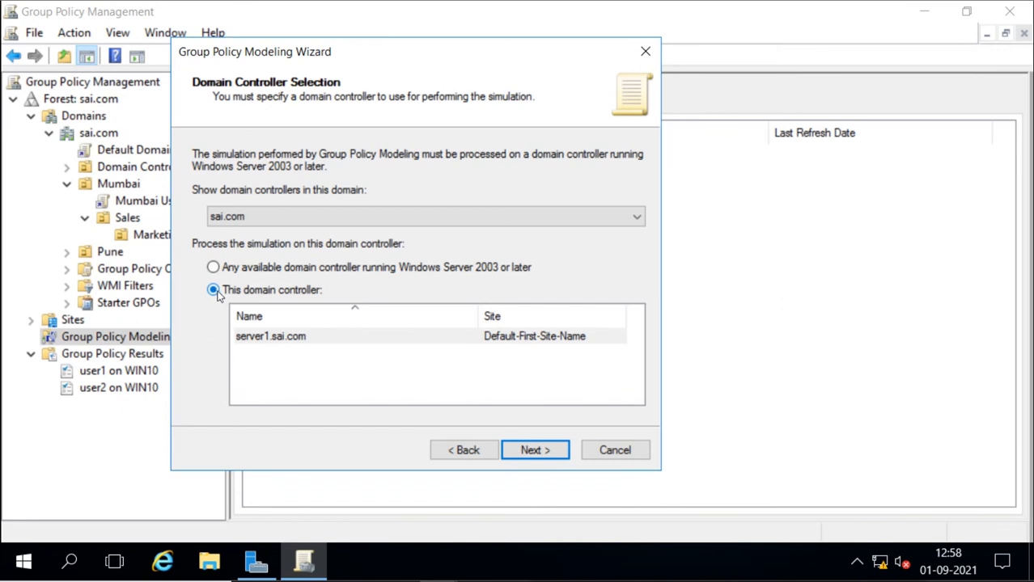
pyautogui.click(285, 343)
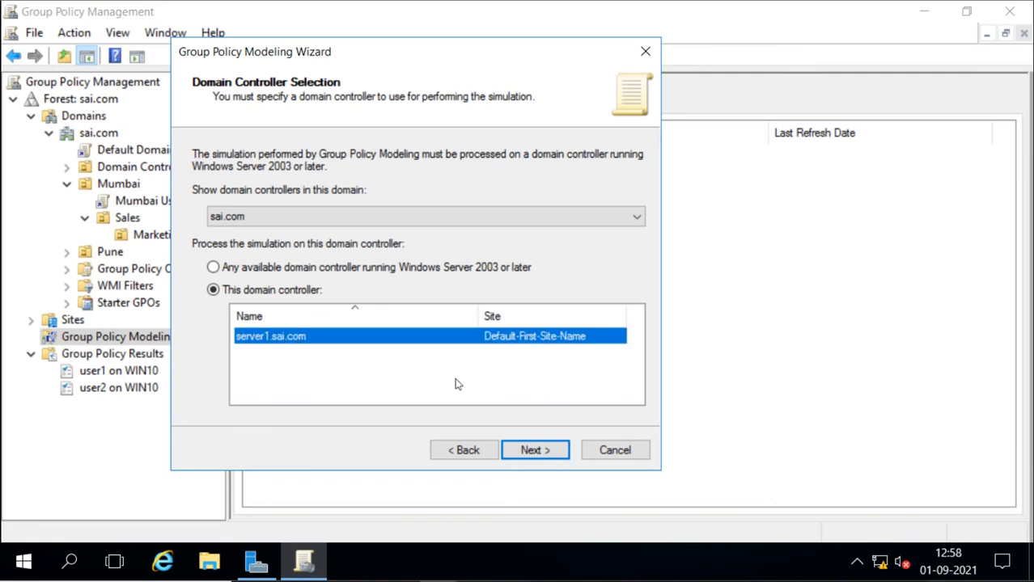
pyautogui.click(529, 451)
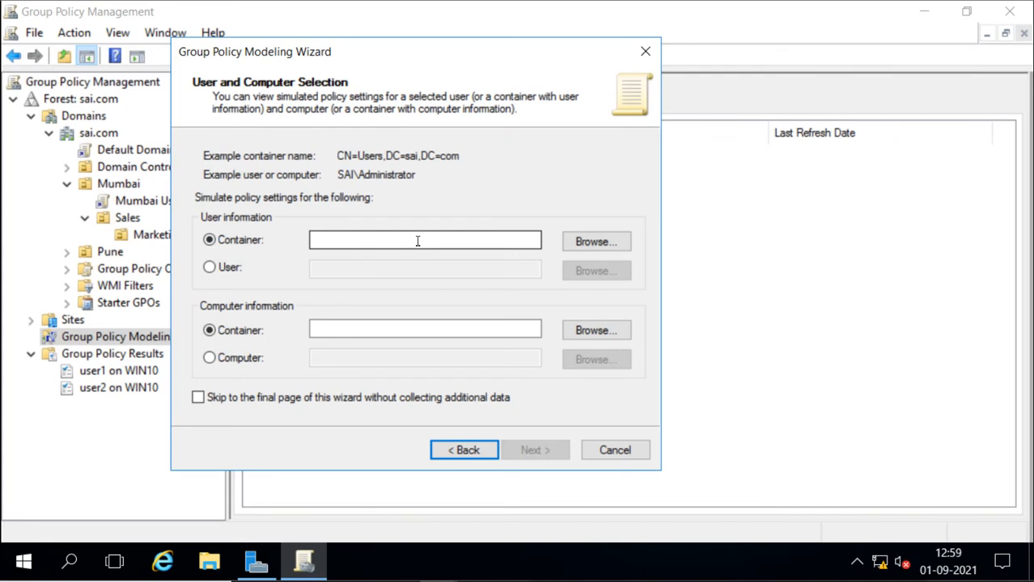
# Set the simulated user to the individual account user3 from the sai.com domain, checking the name.
pyautogui.click(210, 269)
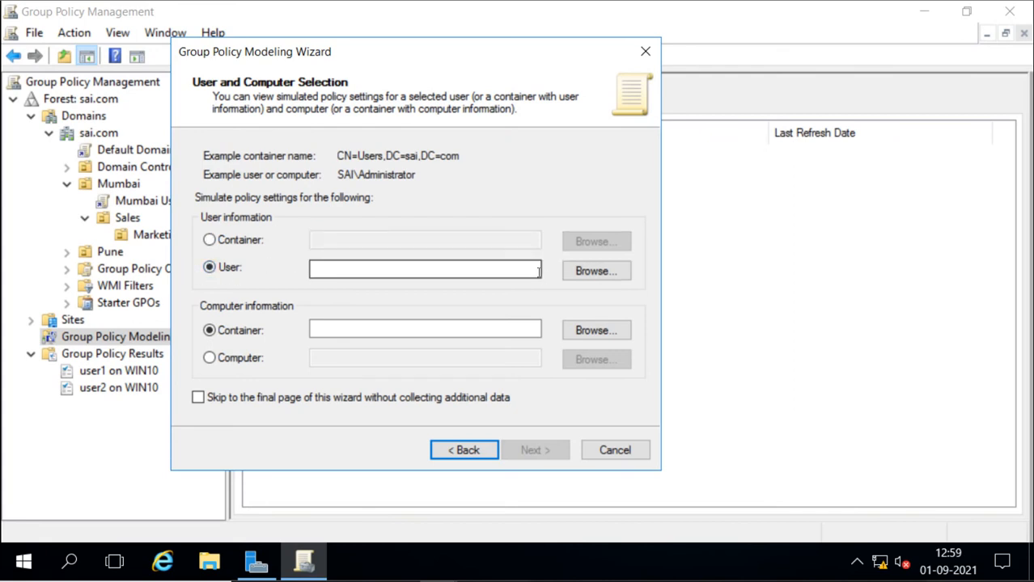
pyautogui.click(586, 271)
pyautogui.write('user3')
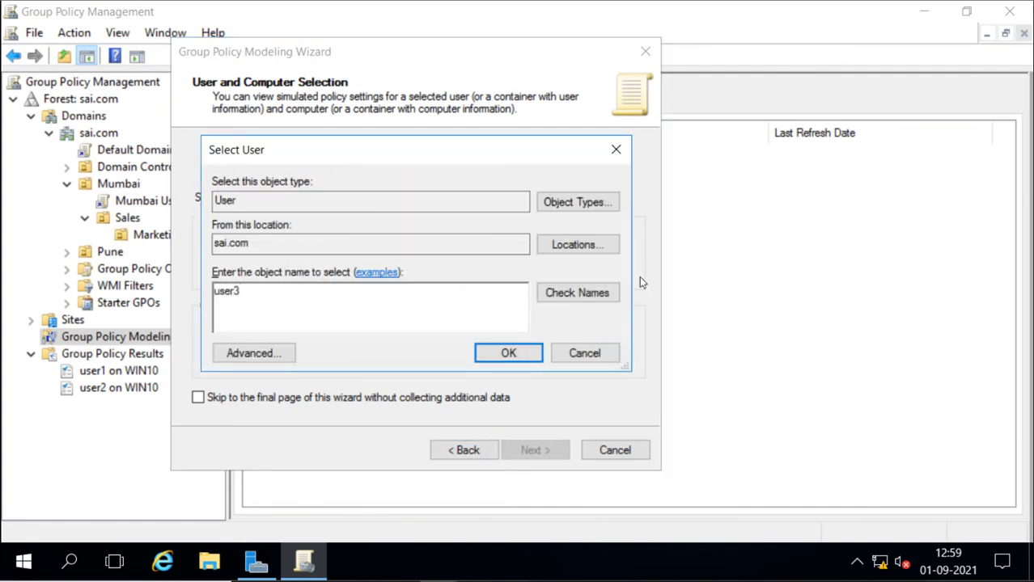
pyautogui.click(592, 296)
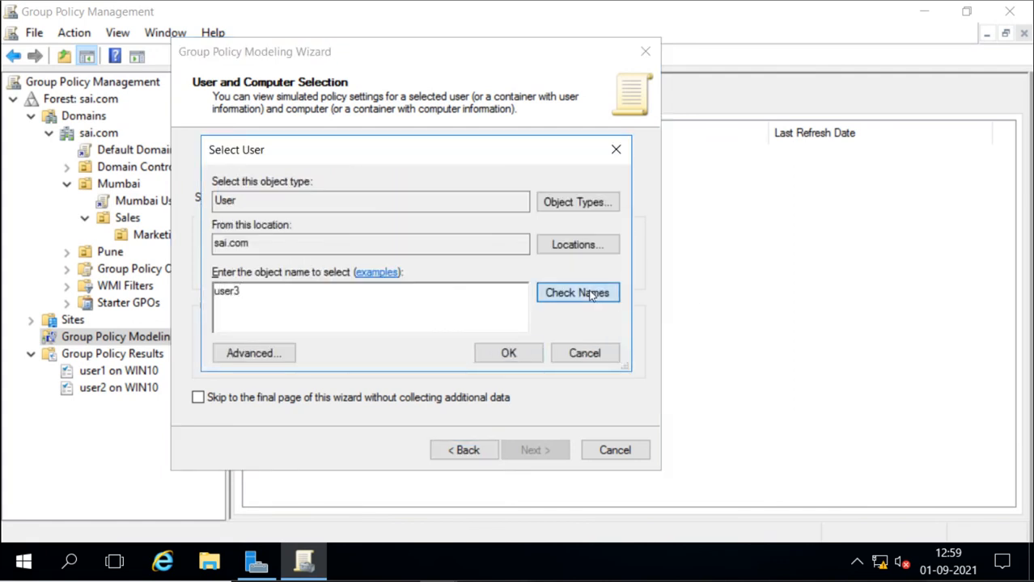
pyautogui.click(535, 351)
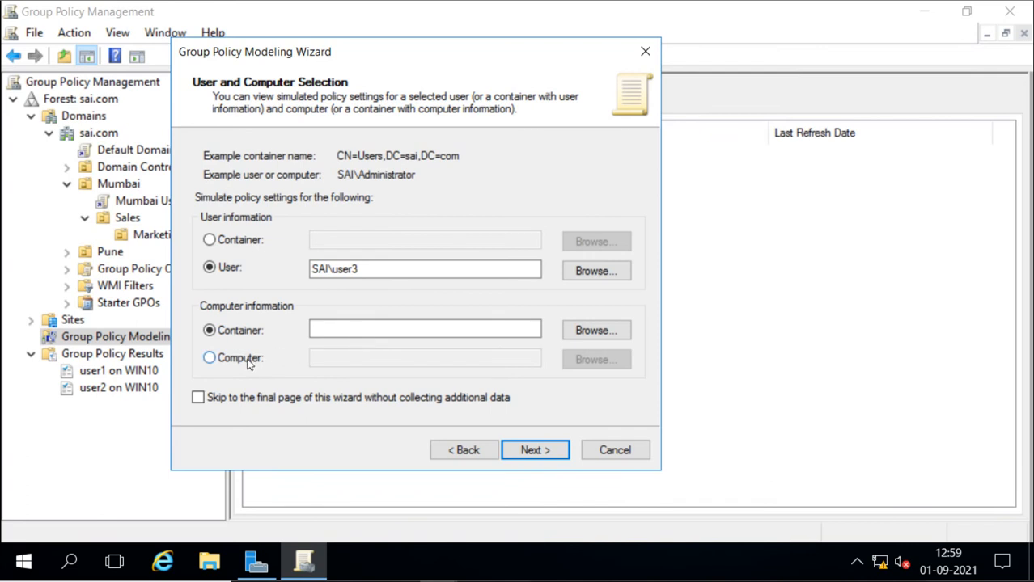
# Set the simulated computer to the individual machine WIN10, check its name, and continue to the advanced simulation options.
pyautogui.click(210, 361)
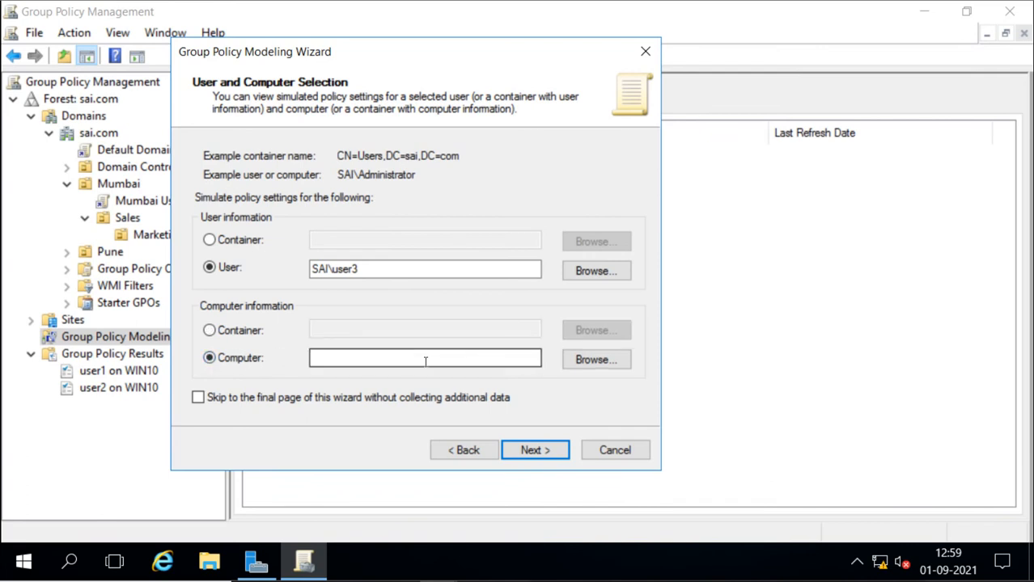
pyautogui.click(618, 365)
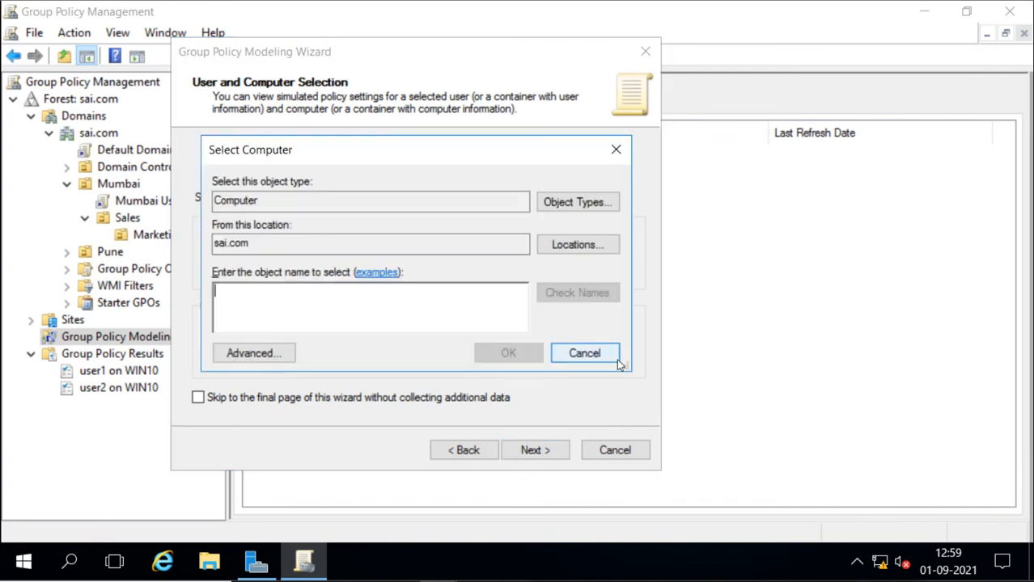
pyautogui.write('win10')
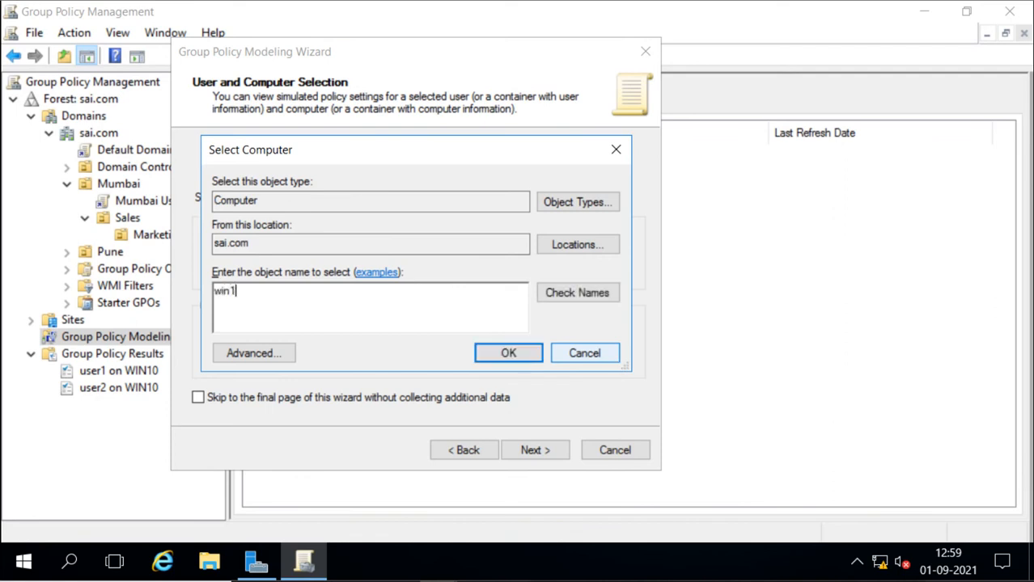
pyautogui.click(572, 294)
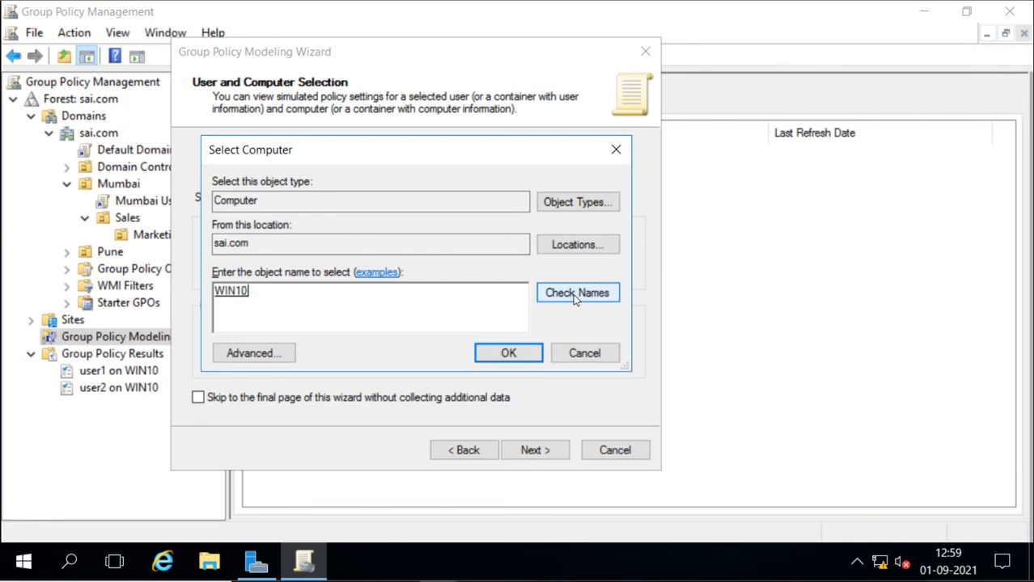
pyautogui.click(520, 353)
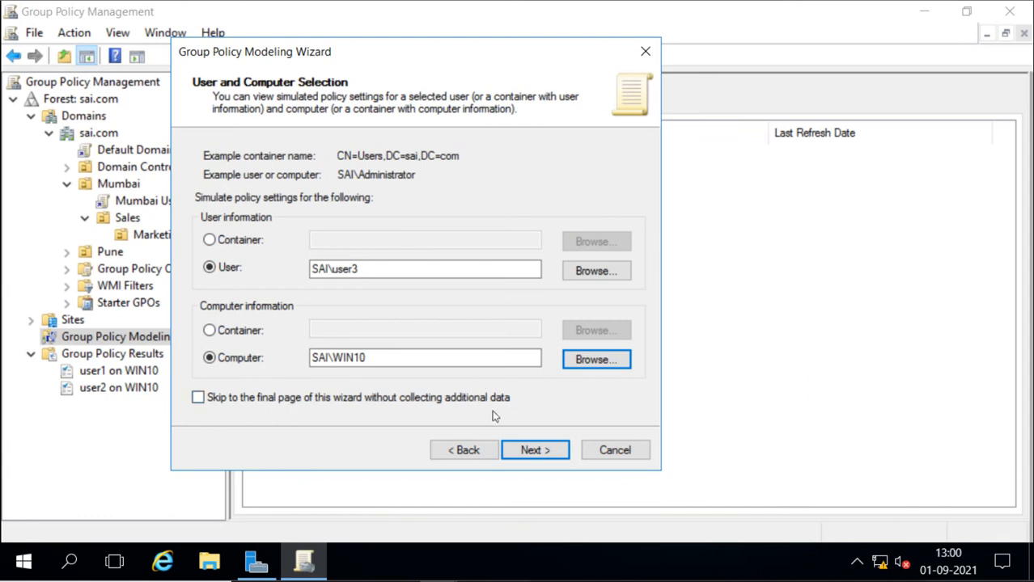
pyautogui.click(536, 450)
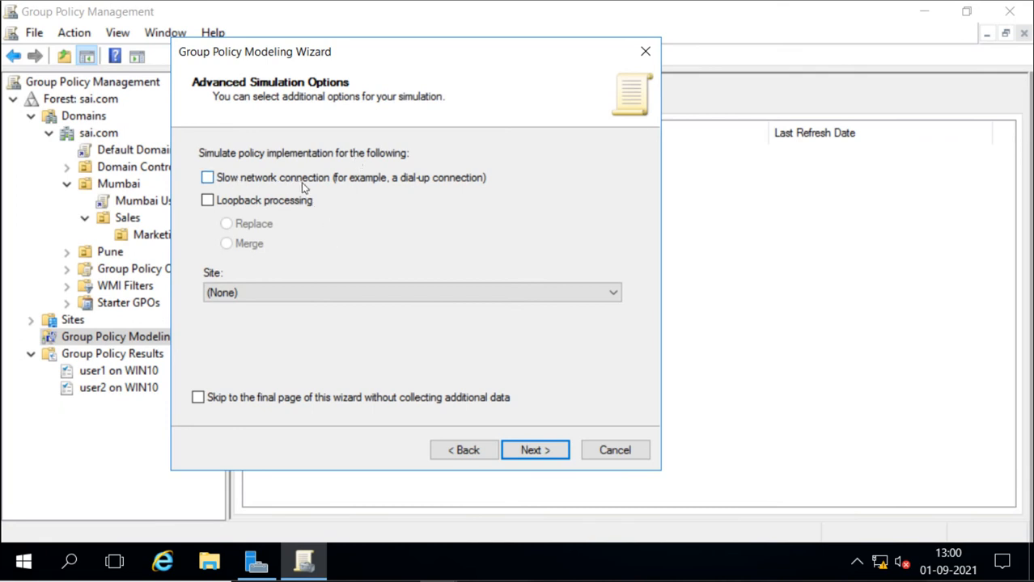
# Enable slow network connection simulation, leave loopback processing off, and set the site to Default-First-Site-Name.
pyautogui.click(207, 182)
pyautogui.click(207, 204)
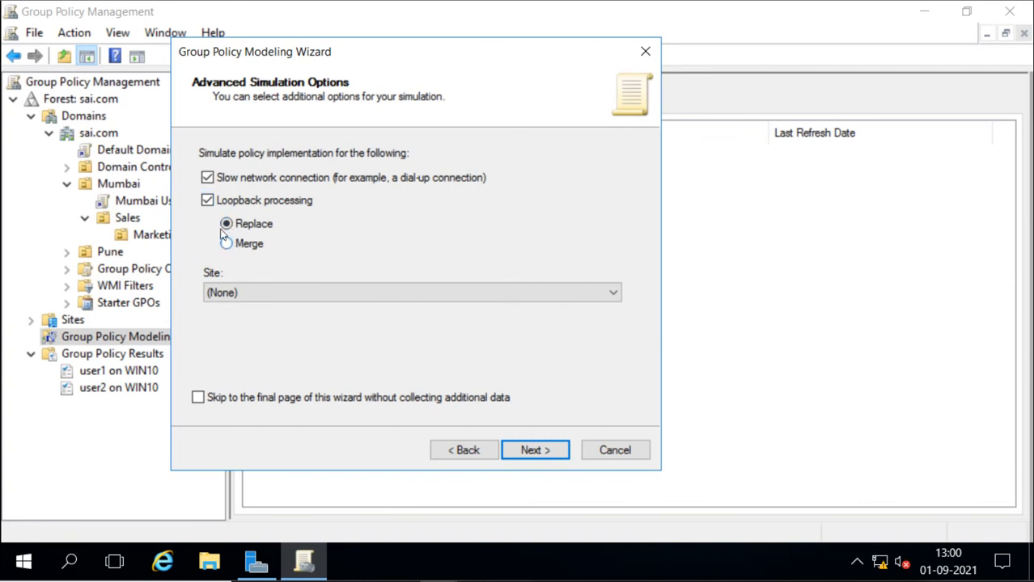
pyautogui.click(207, 201)
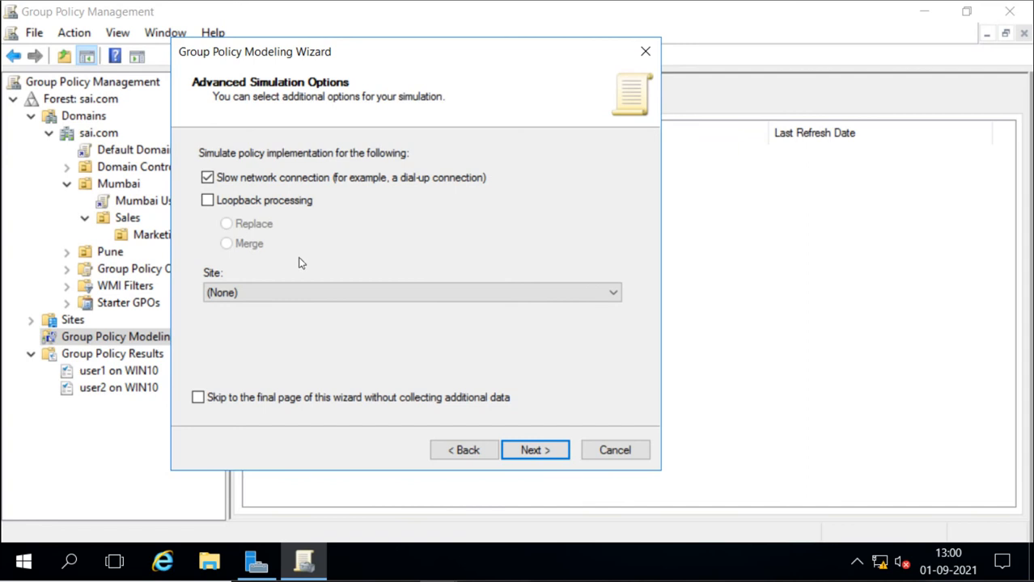
pyautogui.click(301, 293)
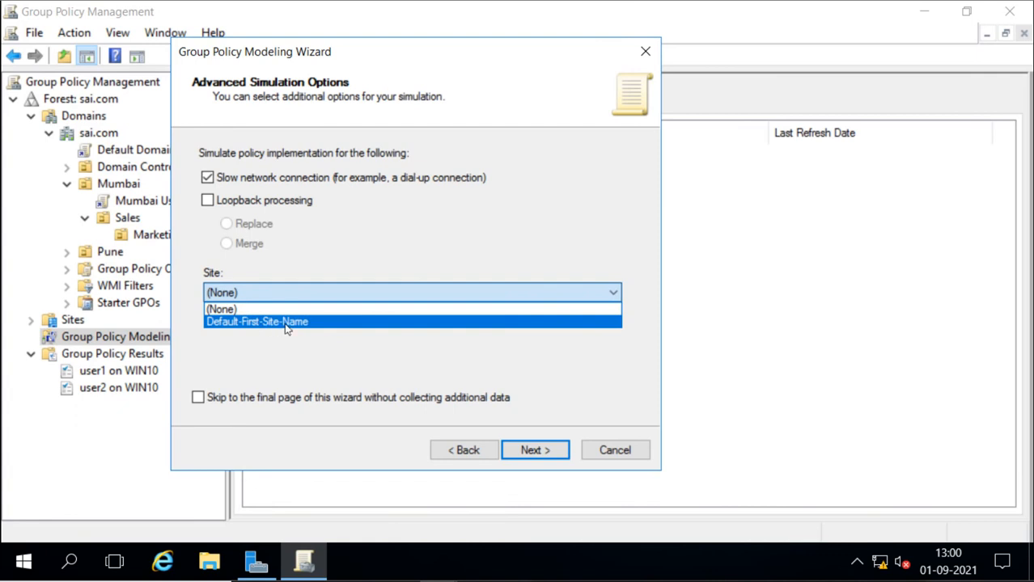
pyautogui.click(286, 322)
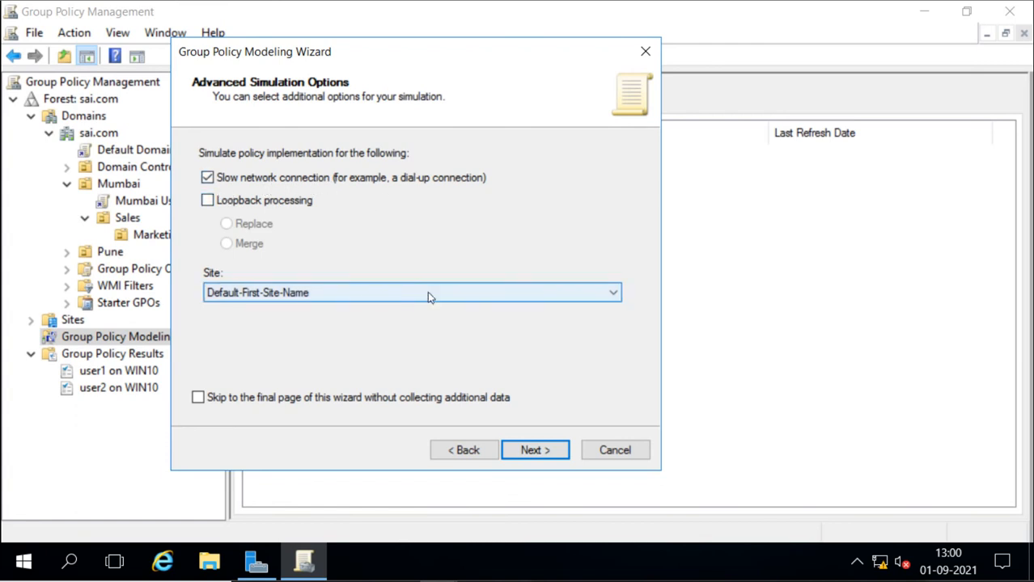
pyautogui.click(540, 450)
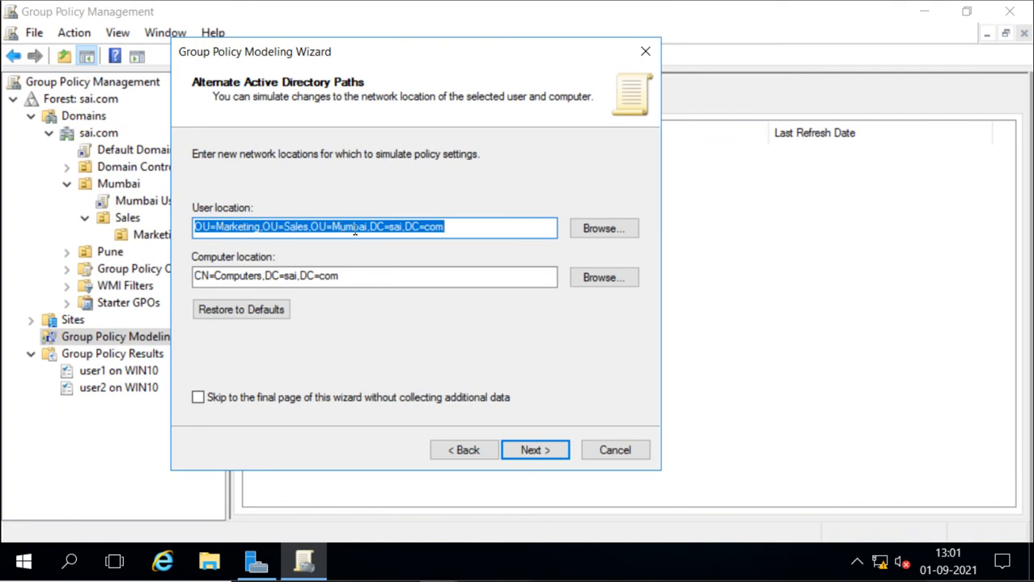
# Keep the default Active Directory paths, security groups and all linked WMI filters for both user and computer, and process the simulation.
pyautogui.moveTo(379, 48); pyautogui.dragTo(488, 68)
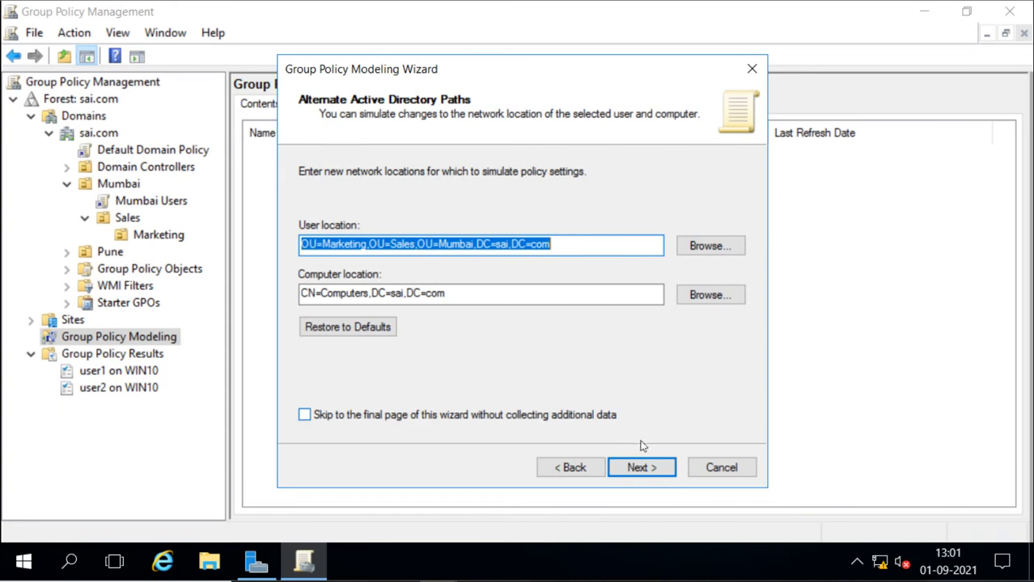
pyautogui.click(648, 468)
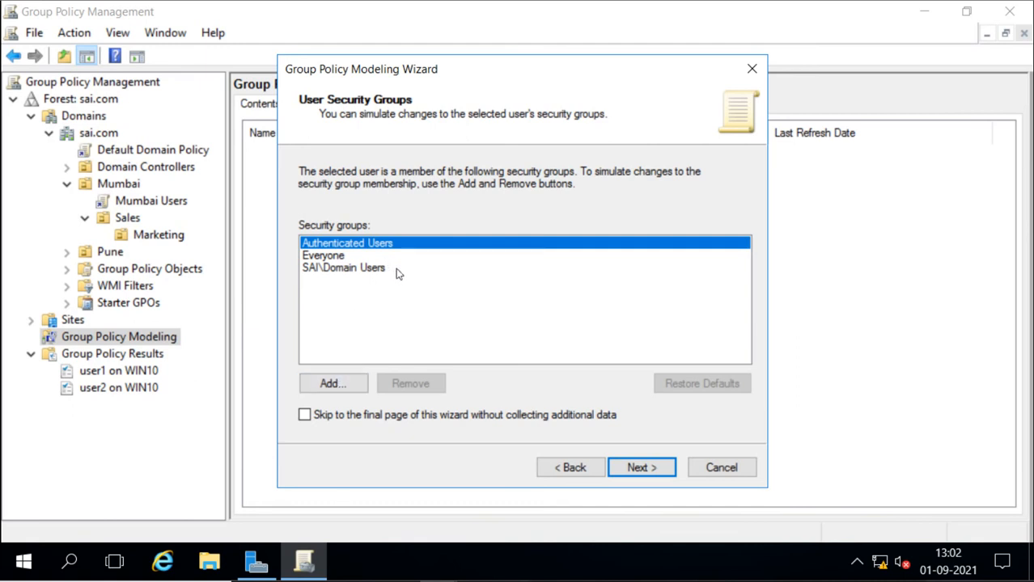
pyautogui.click(637, 468)
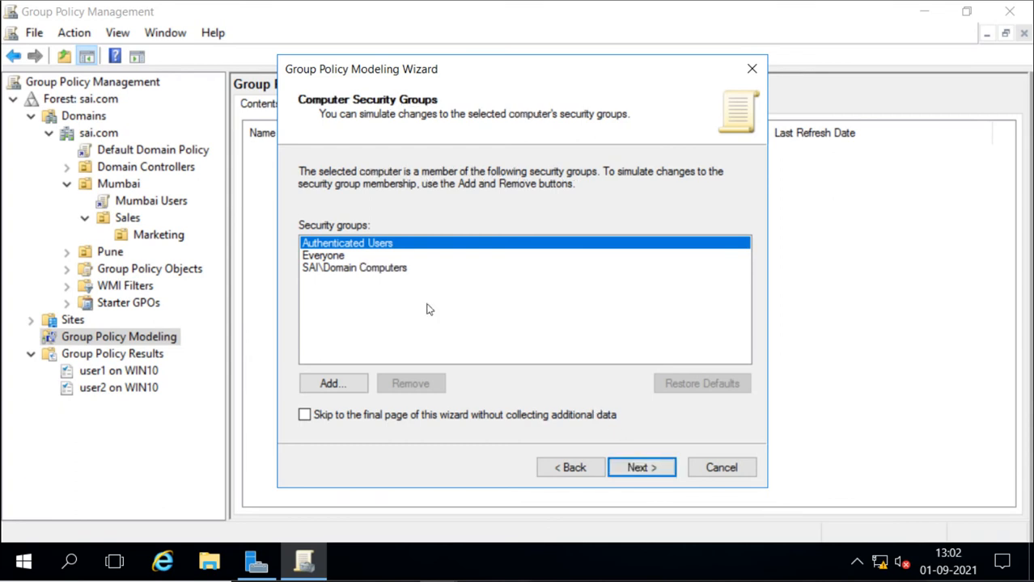
pyautogui.click(643, 462)
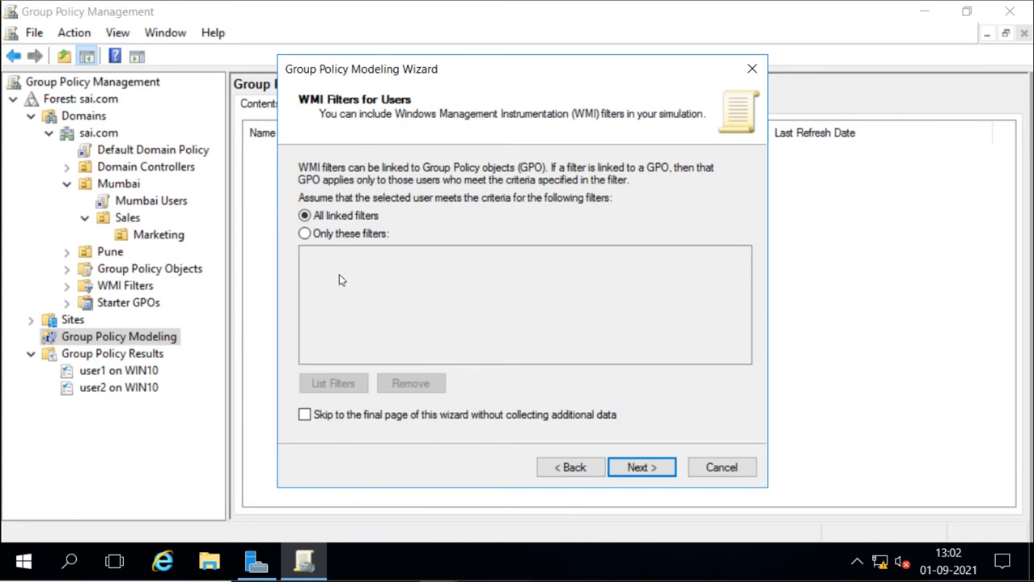
pyautogui.click(642, 470)
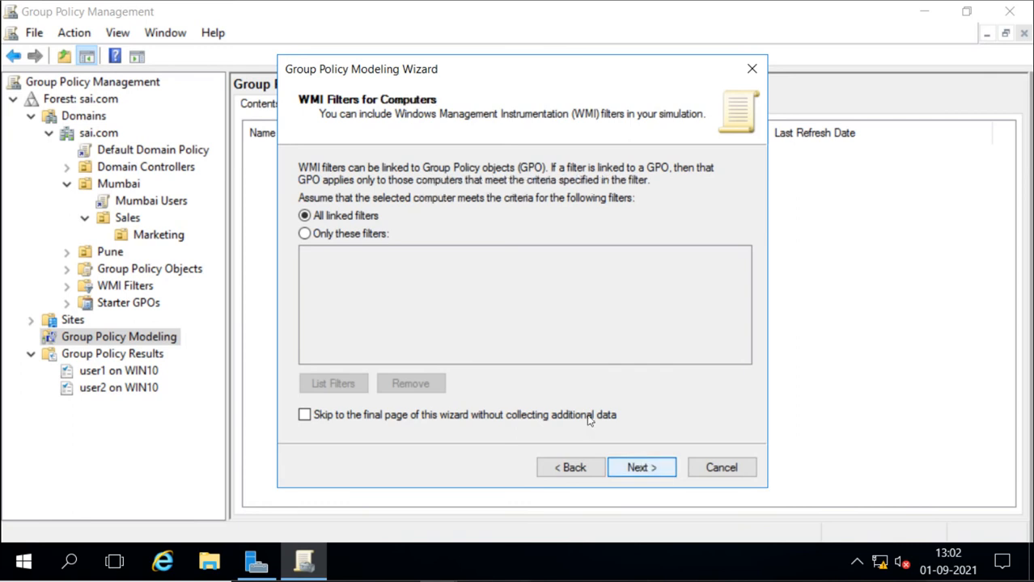
pyautogui.click(642, 469)
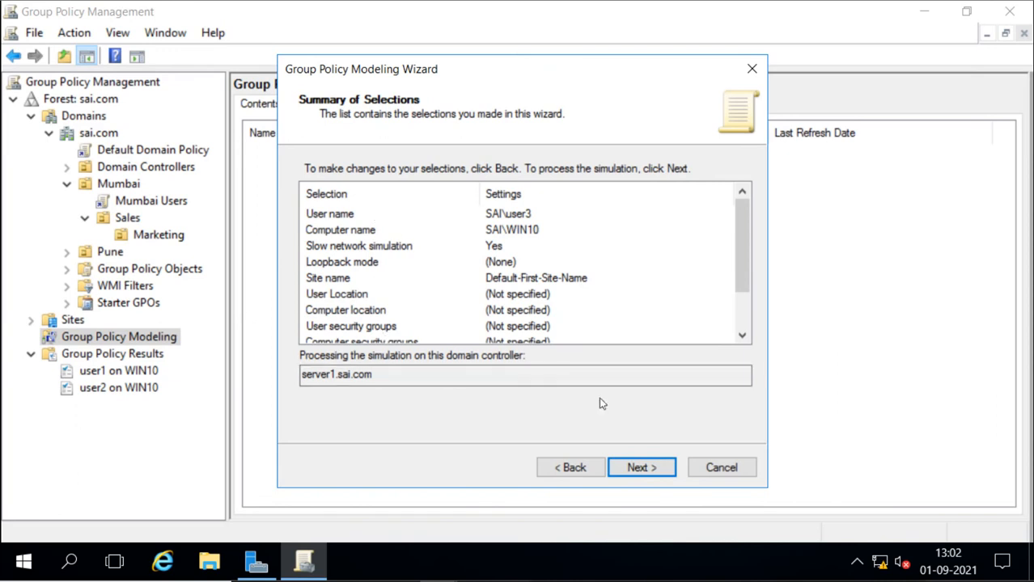
pyautogui.click(645, 470)
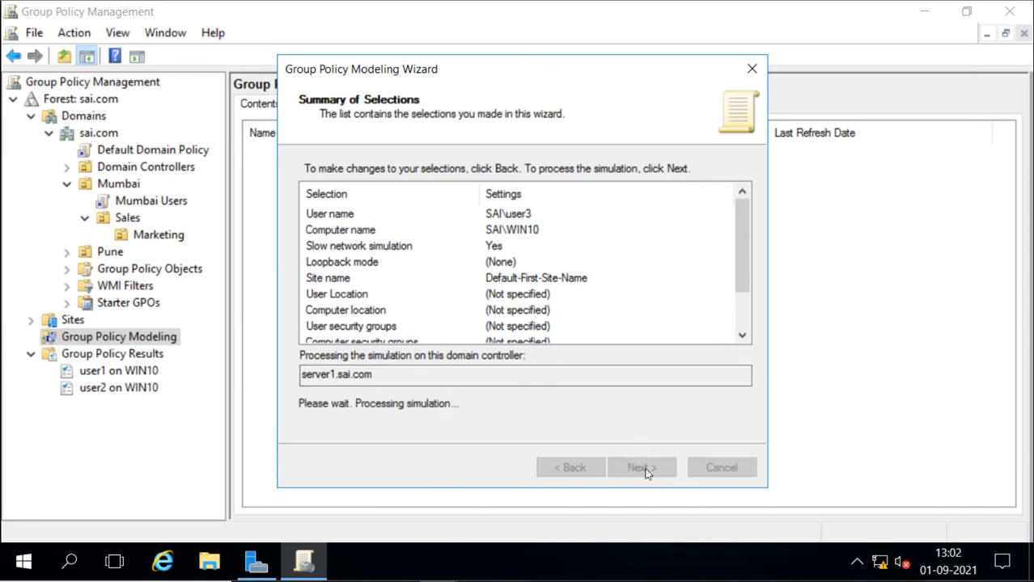
# Finish the user3 on WIN10 simulation, keeping the default query name, and open the report's details.
pyautogui.click(644, 467)
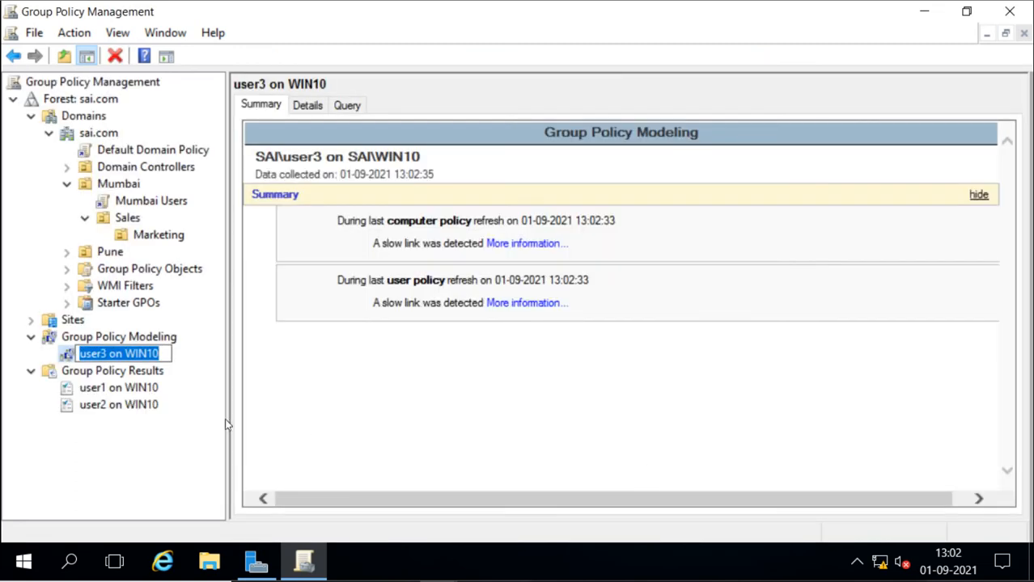
pyautogui.press('Return')
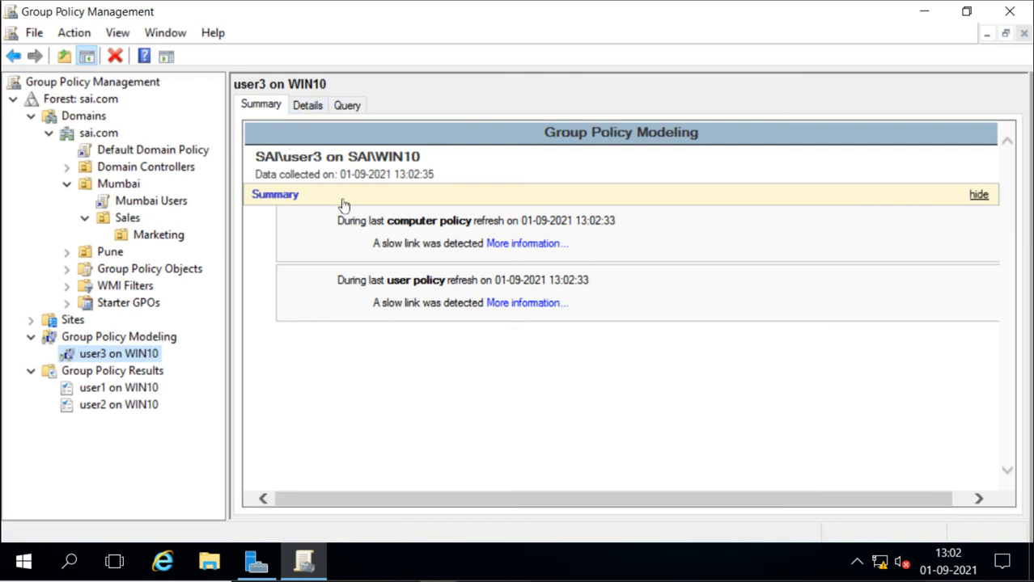
pyautogui.click(302, 102)
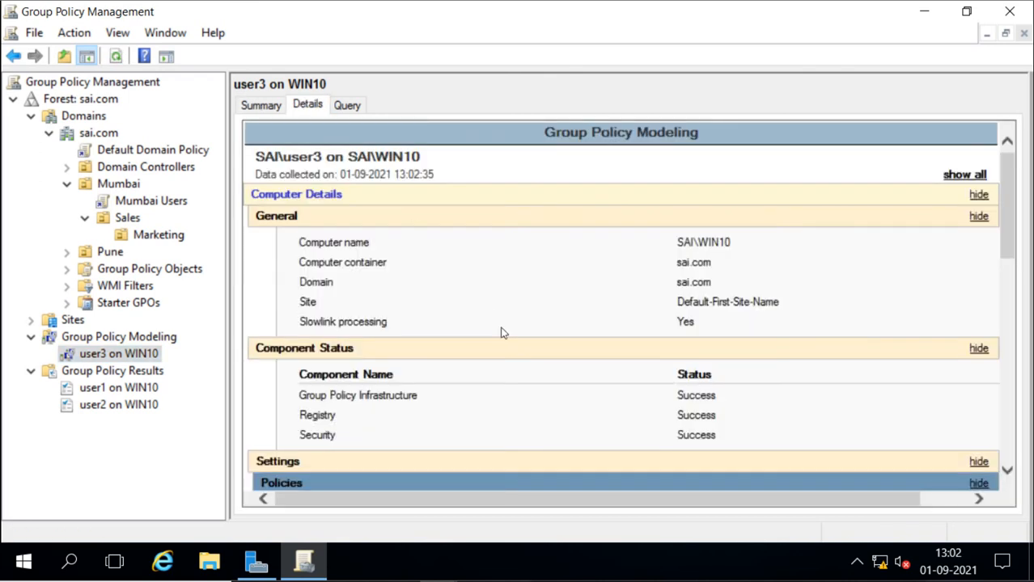
# Examine the Computer Details of the user3 on WIN10 modeling report, expanding Security Settings under Windows Settings.
pyautogui.scroll(-3, 500, 332)
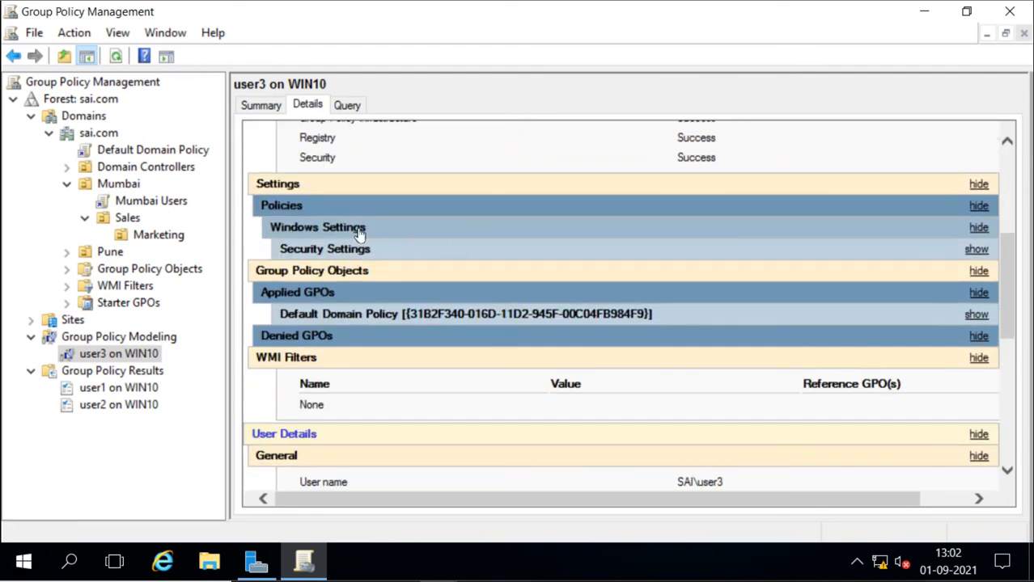
pyautogui.click(300, 228)
pyautogui.click(301, 227)
pyautogui.click(312, 249)
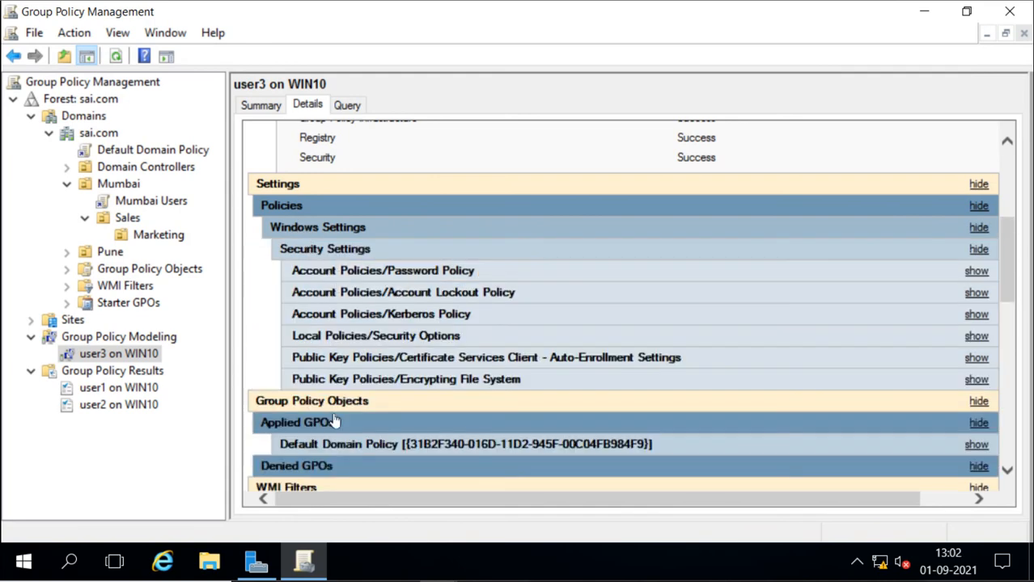
pyautogui.scroll(5, 358, 292)
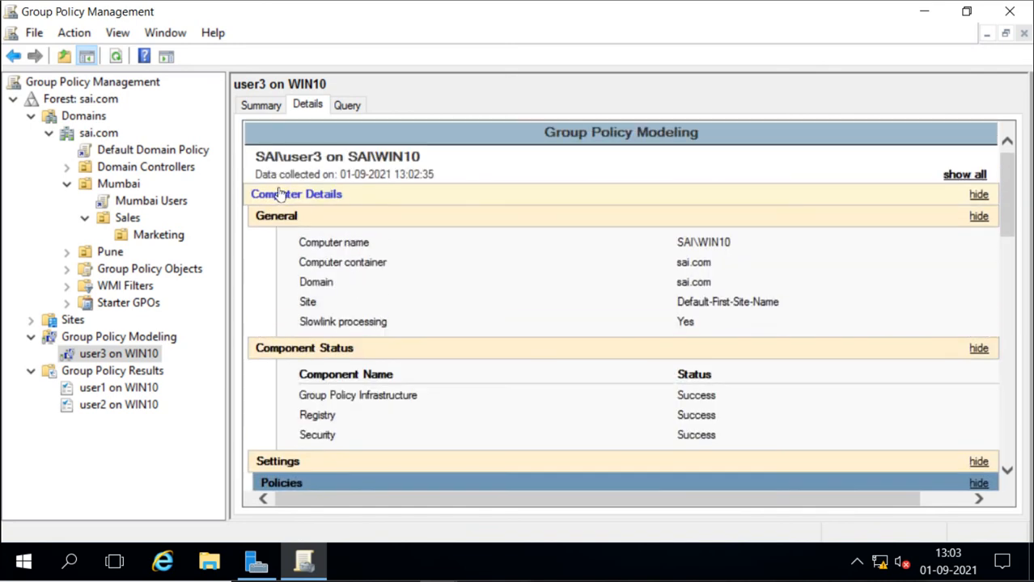
# Examine the report's User Details, expanding the Desktop policies under Administrative Templates and reviewing the applied GPOs.
pyautogui.scroll(-10, 429, 349)
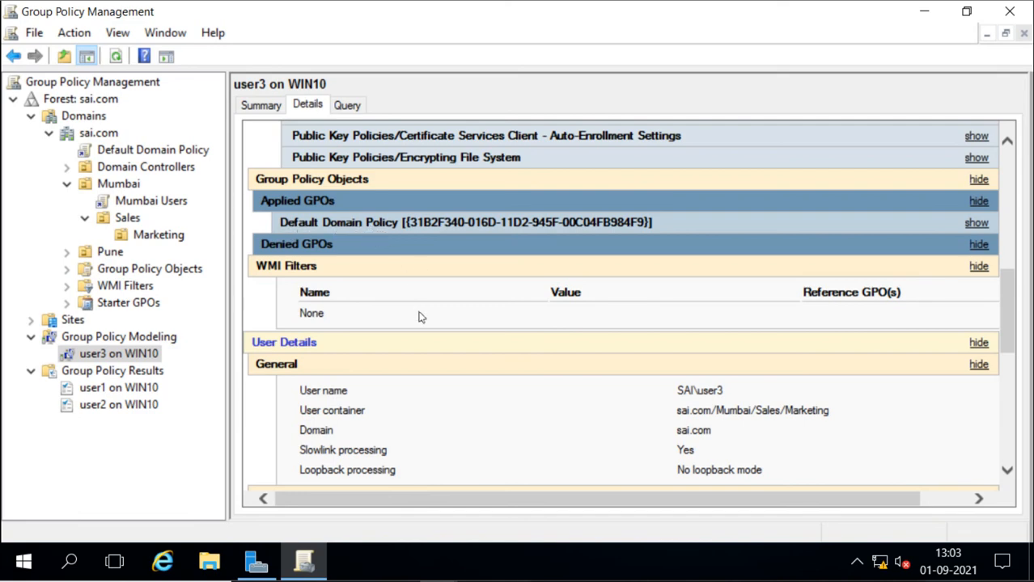
pyautogui.scroll(-5, 419, 317)
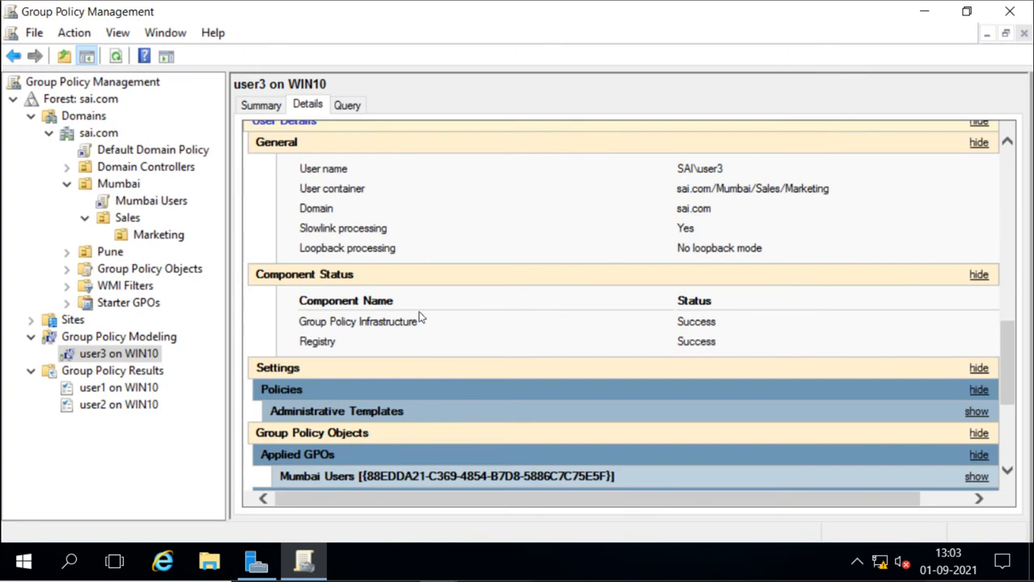
pyautogui.scroll(3, 420, 317)
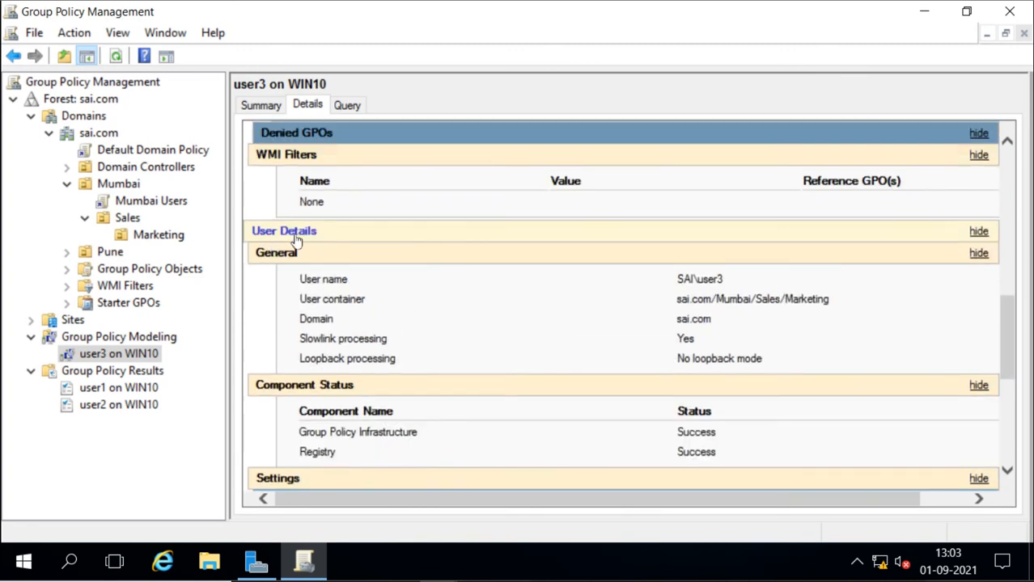
pyautogui.scroll(-3, 476, 280)
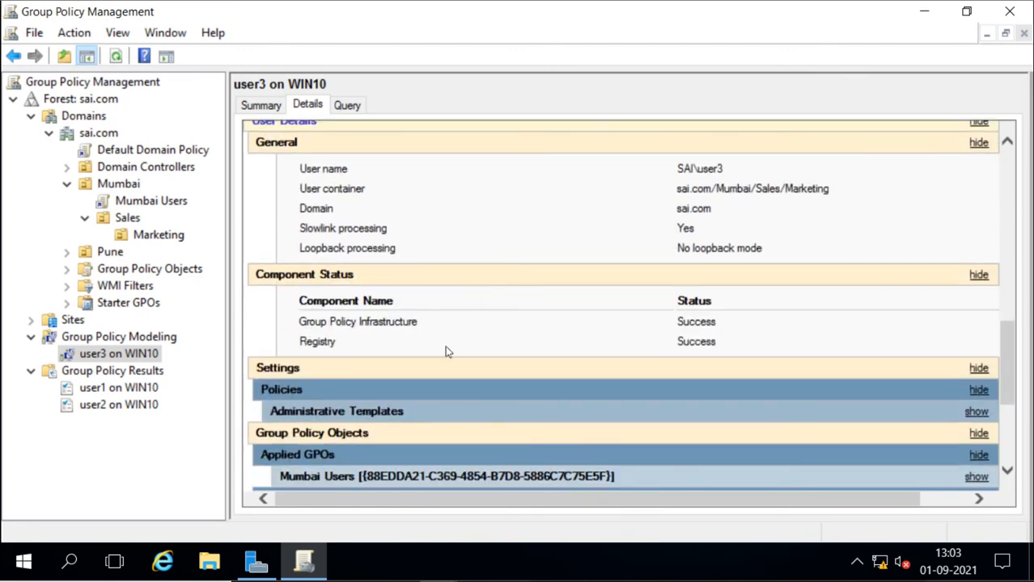
pyautogui.scroll(-5, 445, 351)
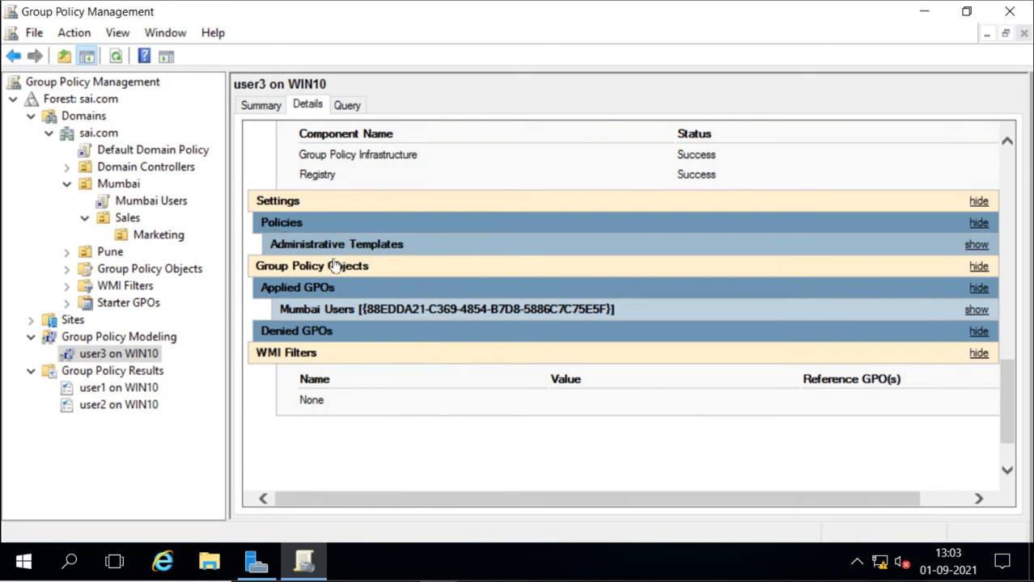
pyautogui.click(361, 247)
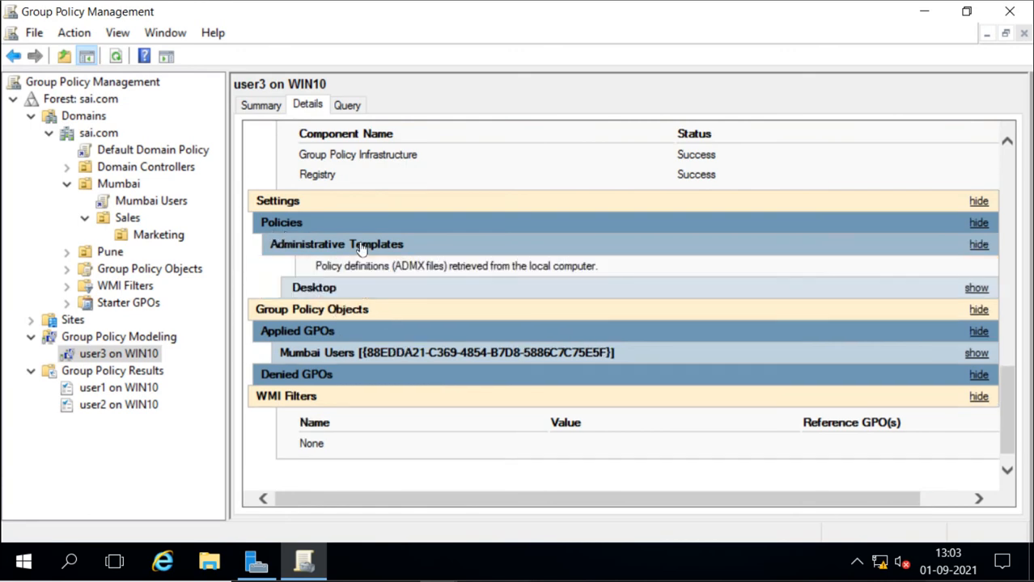
pyautogui.click(321, 287)
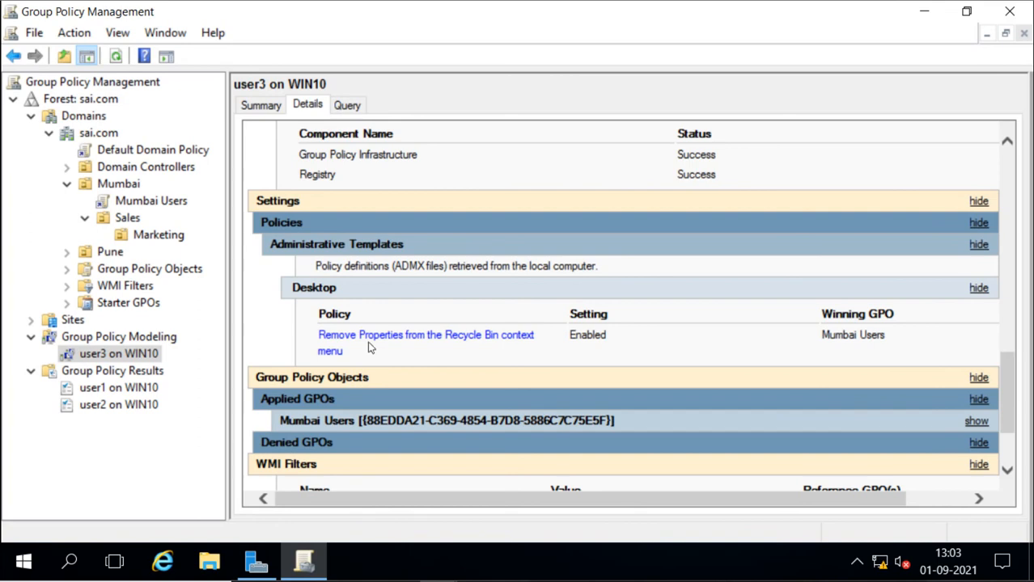
pyautogui.scroll(-3, 368, 348)
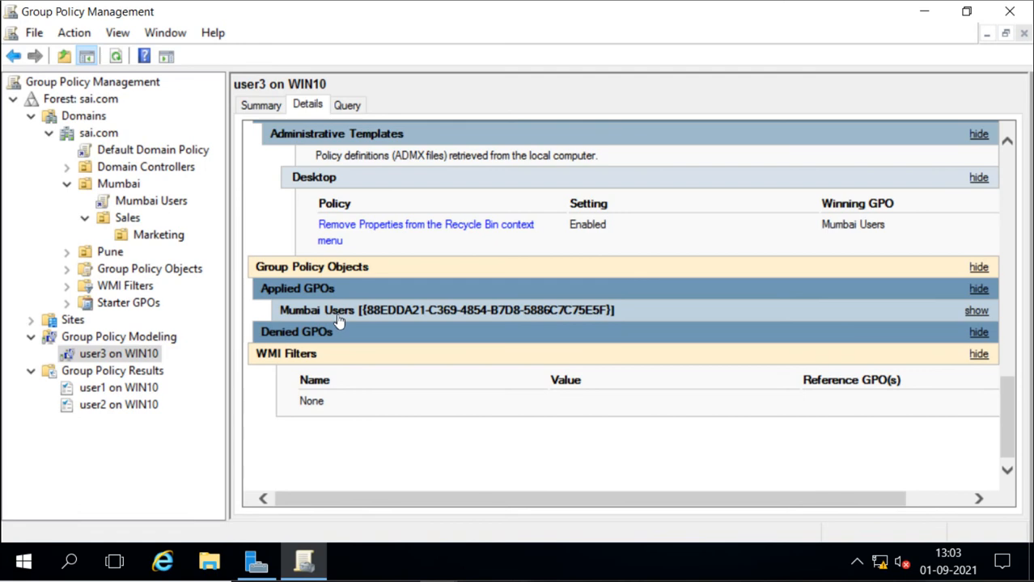
# Create a new query from user3 on WIN10, keeping its domain controller, user, computer and advanced simulation options.
pyautogui.rightClick(97, 356)
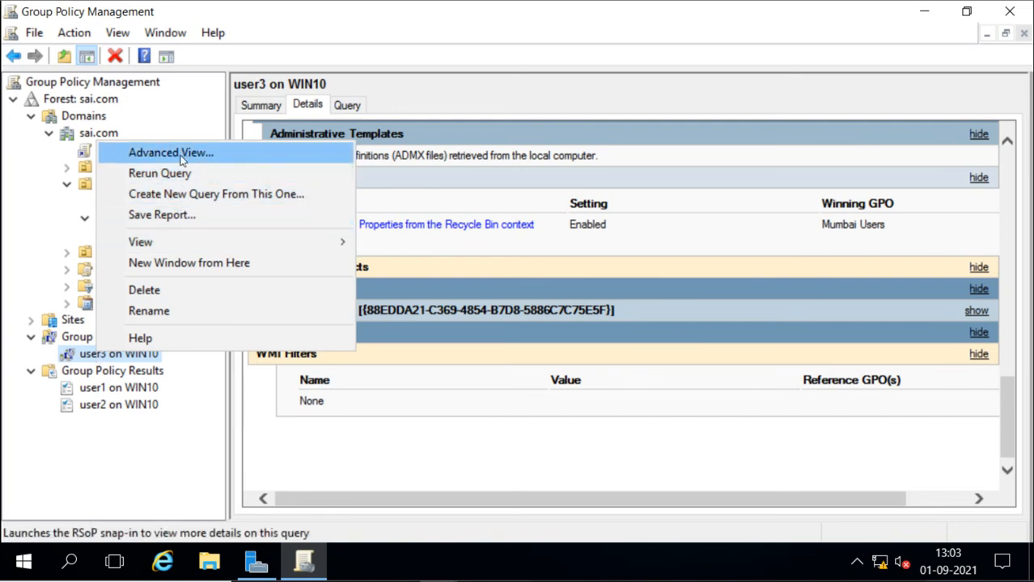
pyautogui.click(182, 198)
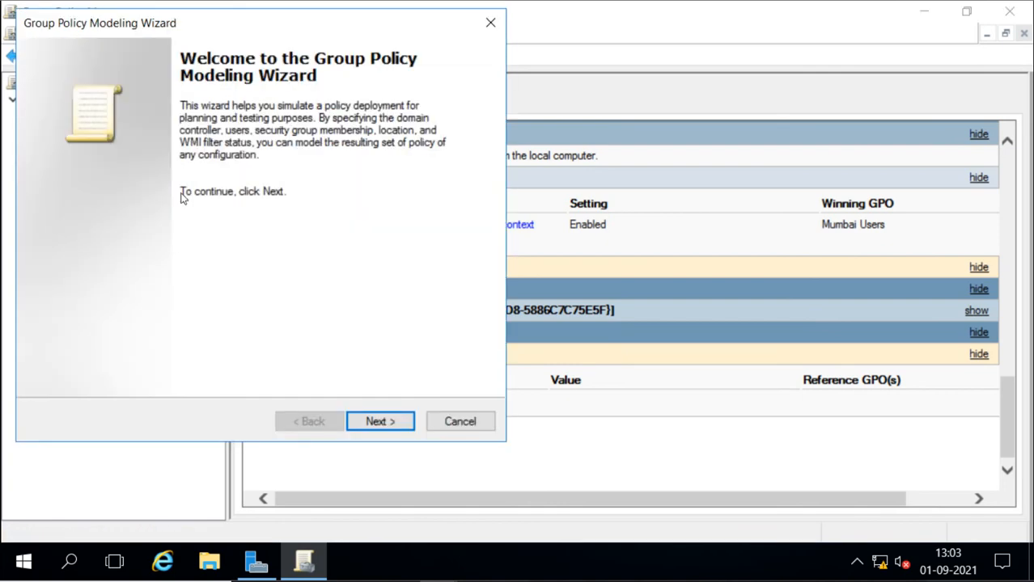
pyautogui.click(377, 419)
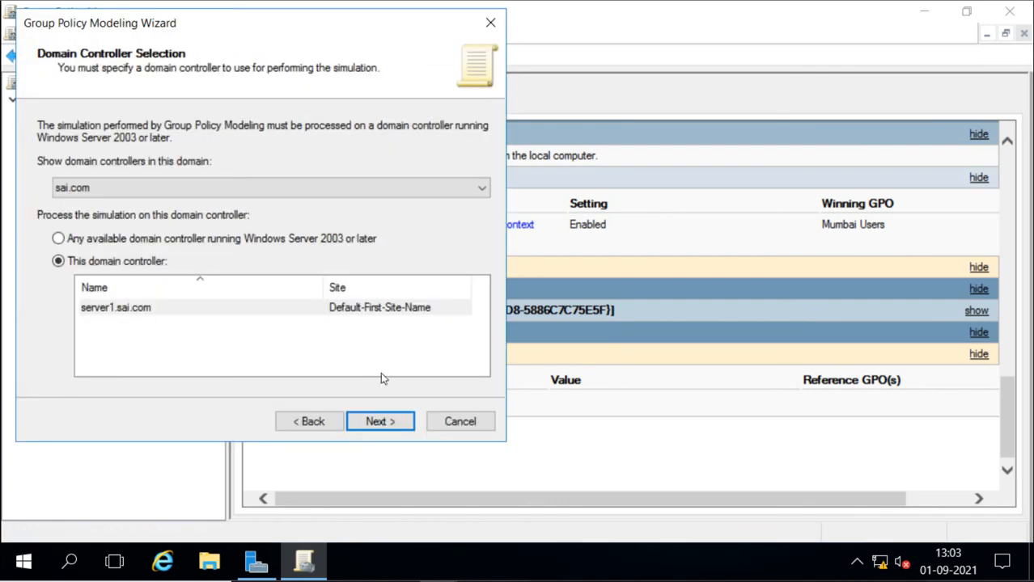
pyautogui.click(380, 422)
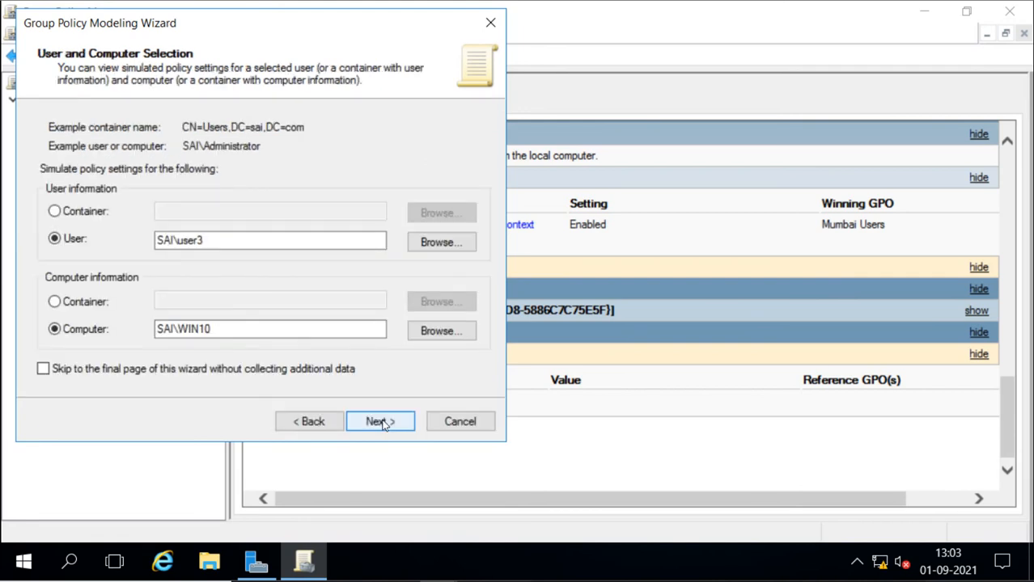
pyautogui.click(380, 422)
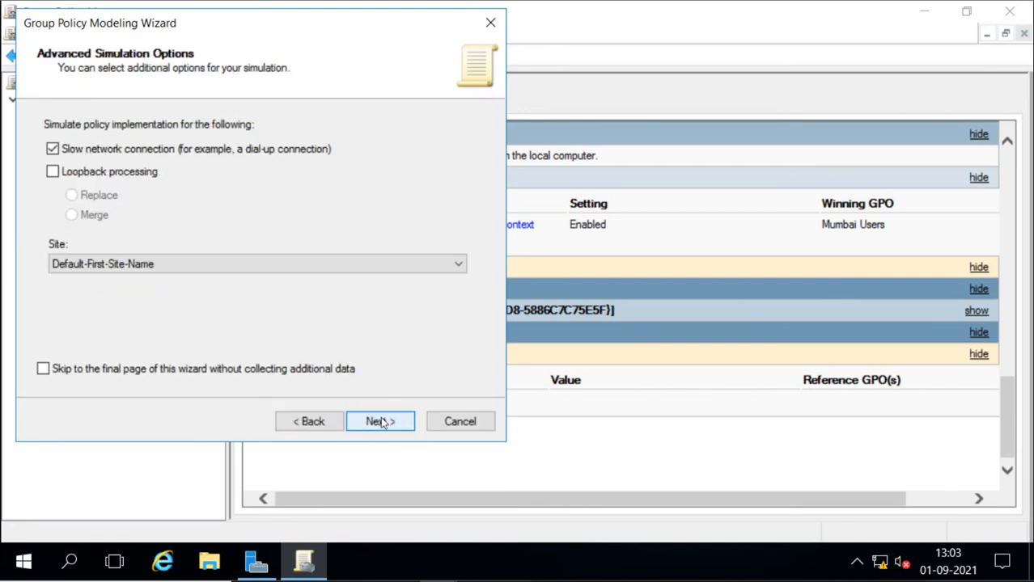
pyautogui.click(388, 424)
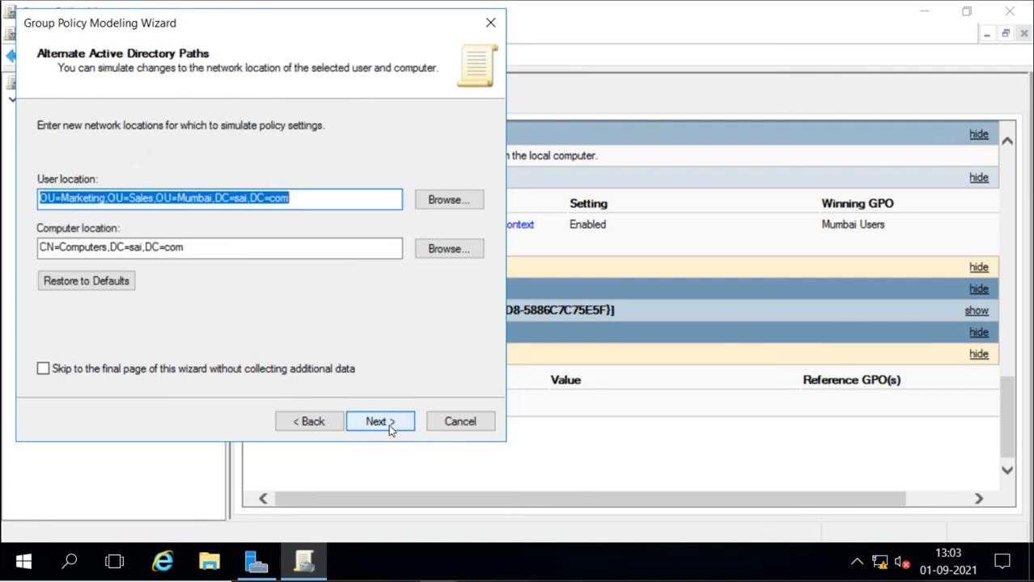
# Set the simulated user location to the Pune organizational unit of the sai domain.
pyautogui.click(427, 203)
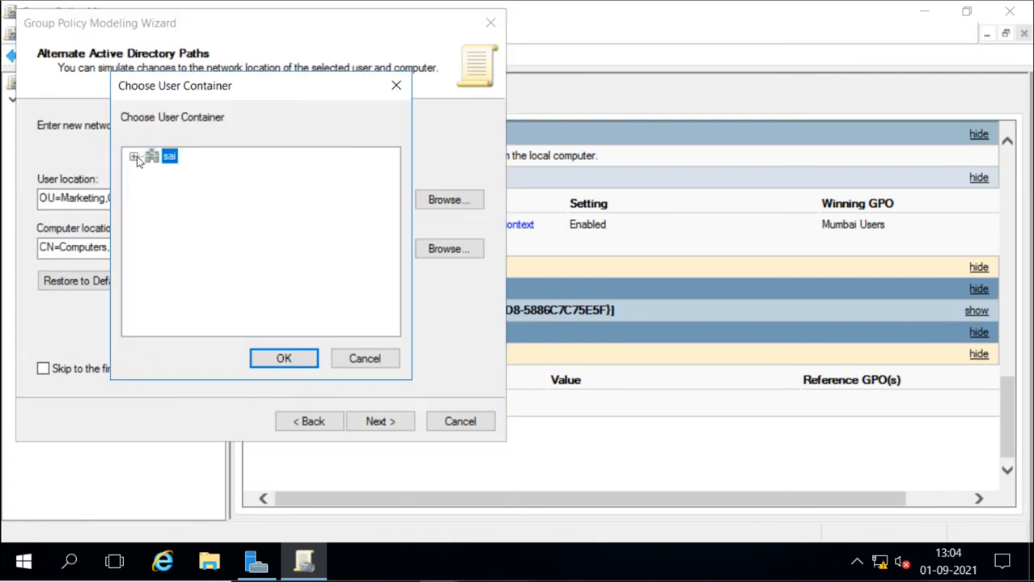
pyautogui.click(134, 157)
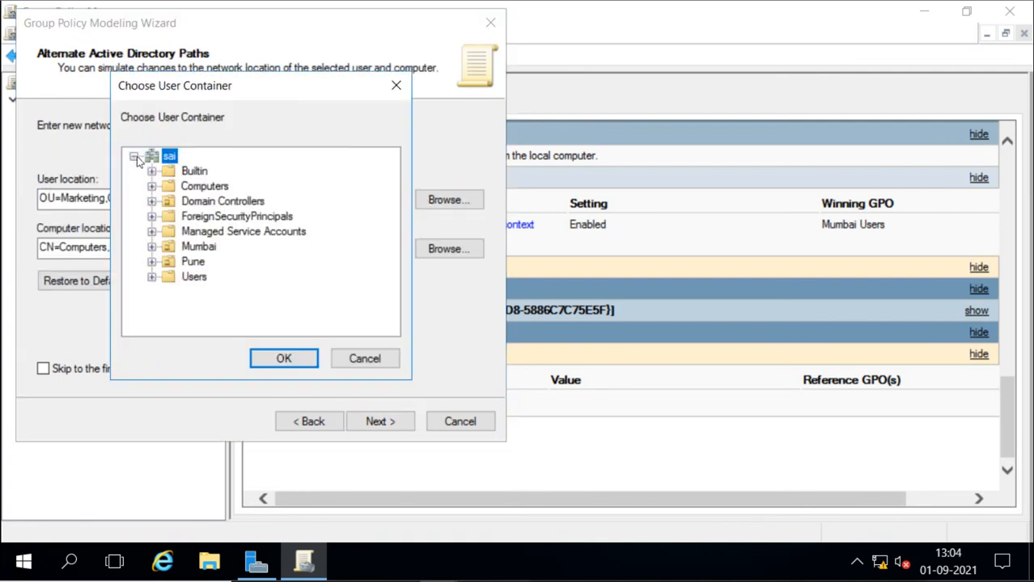
pyautogui.click(189, 264)
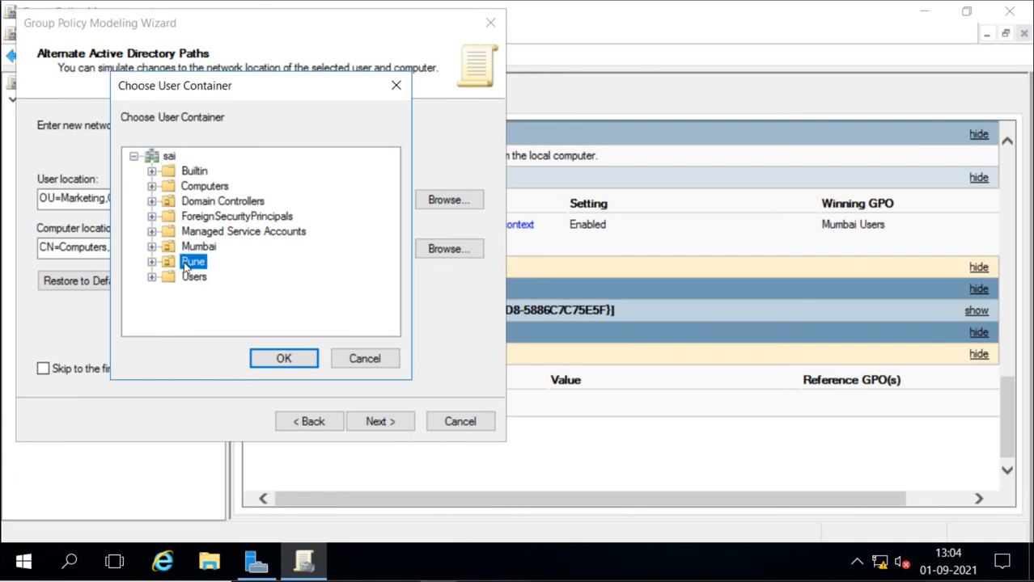
pyautogui.click(284, 356)
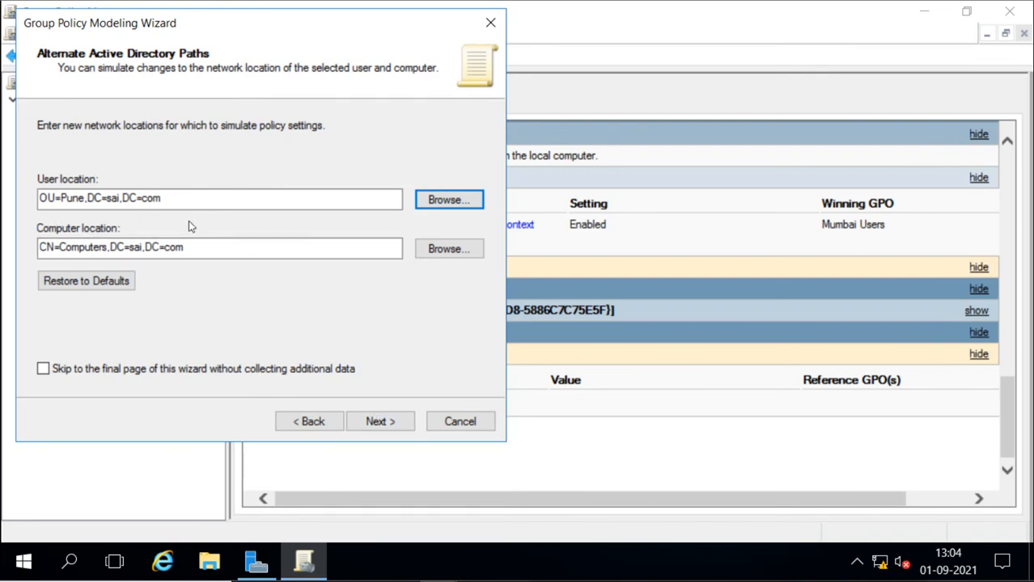
# Check user3's location under Mumbai > Sales > Marketing in Active Directory Users and Computers, and return to the modeling wizard.
pyautogui.click(255, 562)
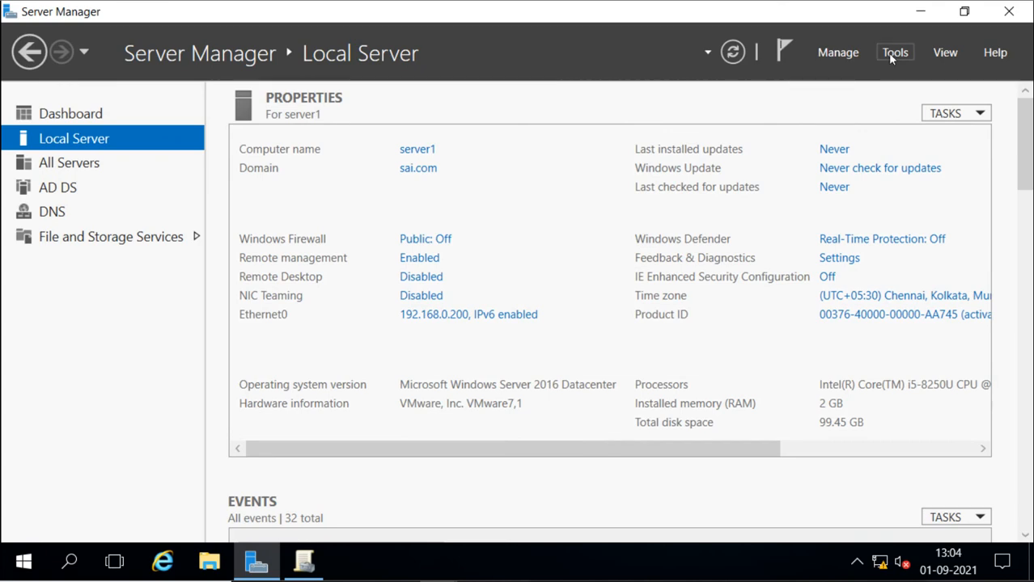
pyautogui.click(889, 55)
pyautogui.click(821, 158)
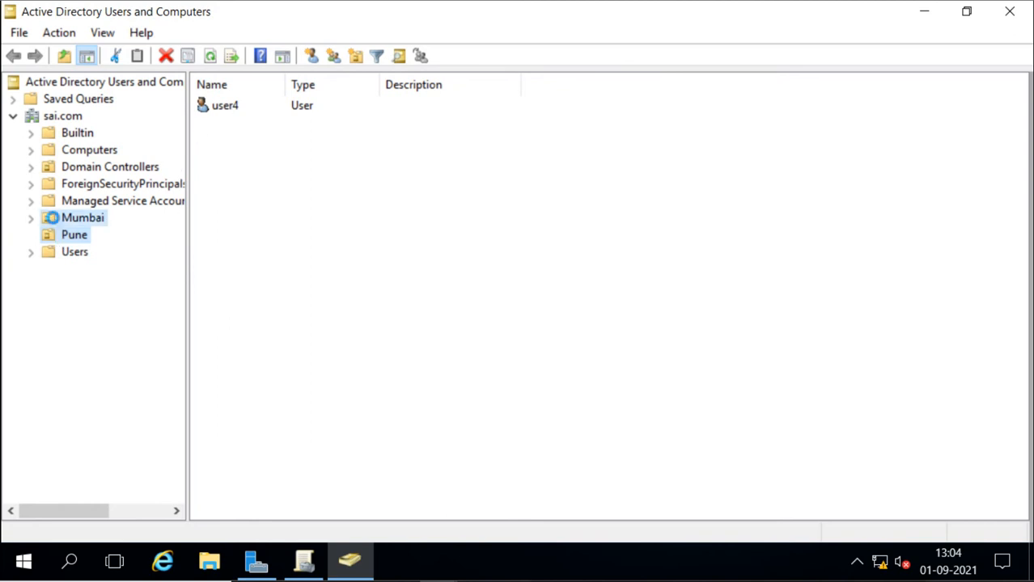
pyautogui.doubleClick(50, 217)
pyautogui.doubleClick(72, 235)
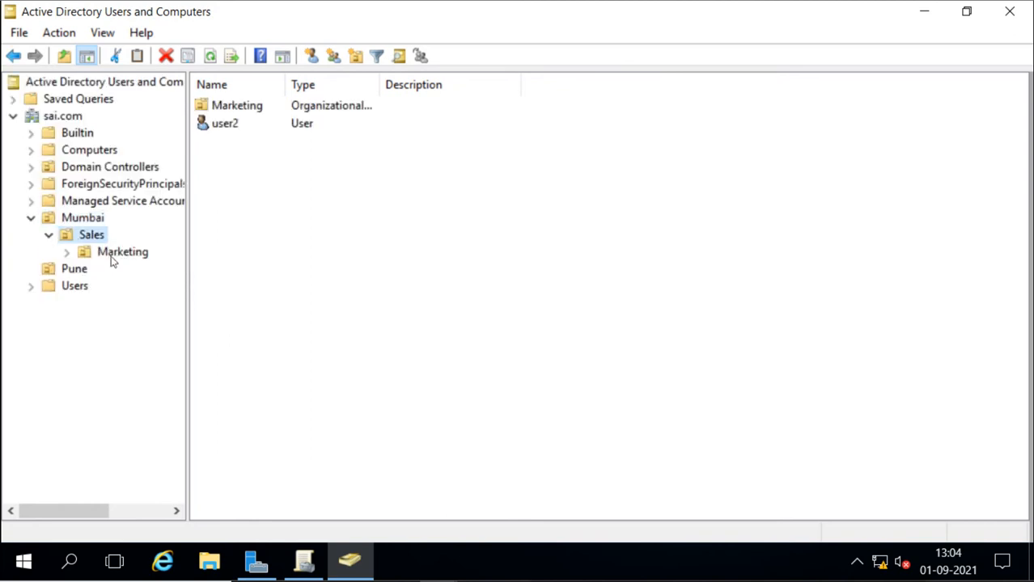
pyautogui.click(113, 256)
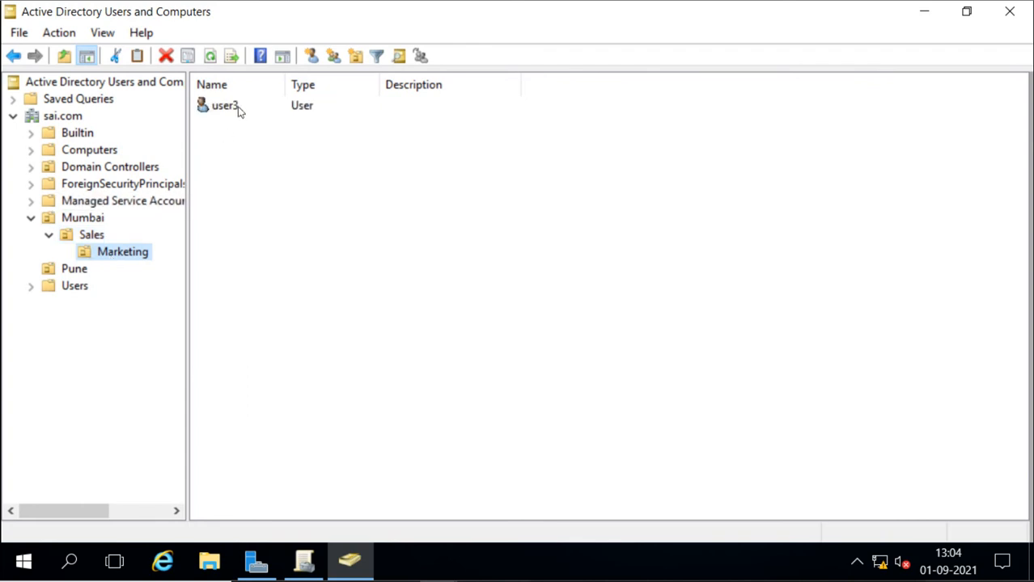
pyautogui.click(310, 575)
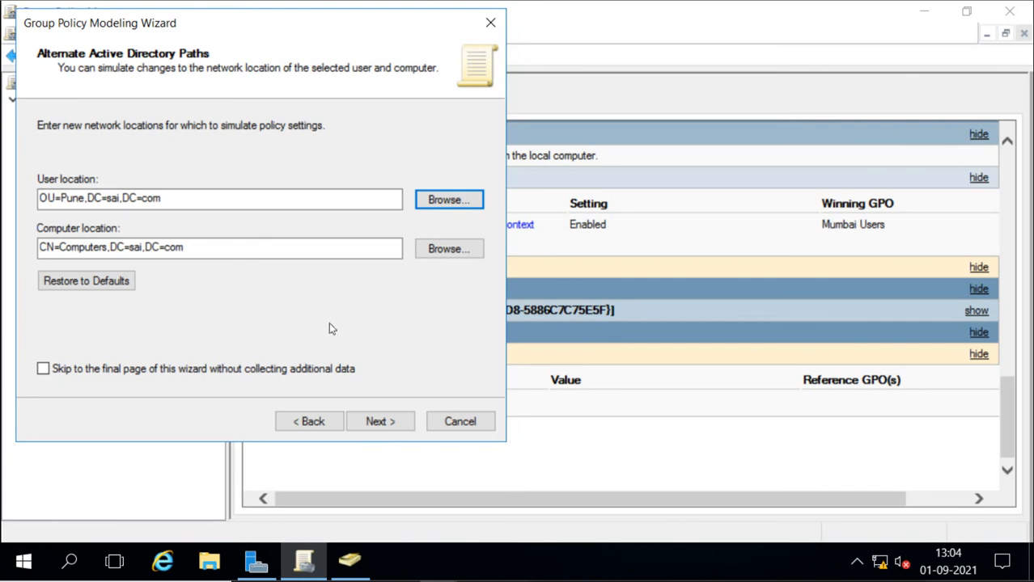
# Keep the default security groups and WMI filters, process the simulation for the Pune location, and finish the wizard.
pyautogui.click(388, 423)
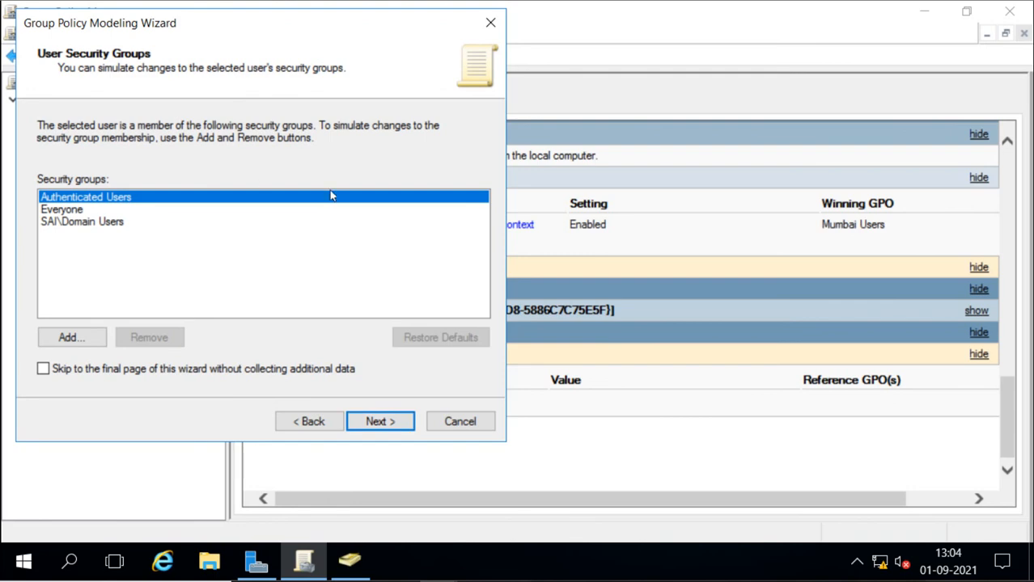
pyautogui.click(376, 421)
pyautogui.click(376, 421)
pyautogui.click(376, 422)
pyautogui.click(376, 422)
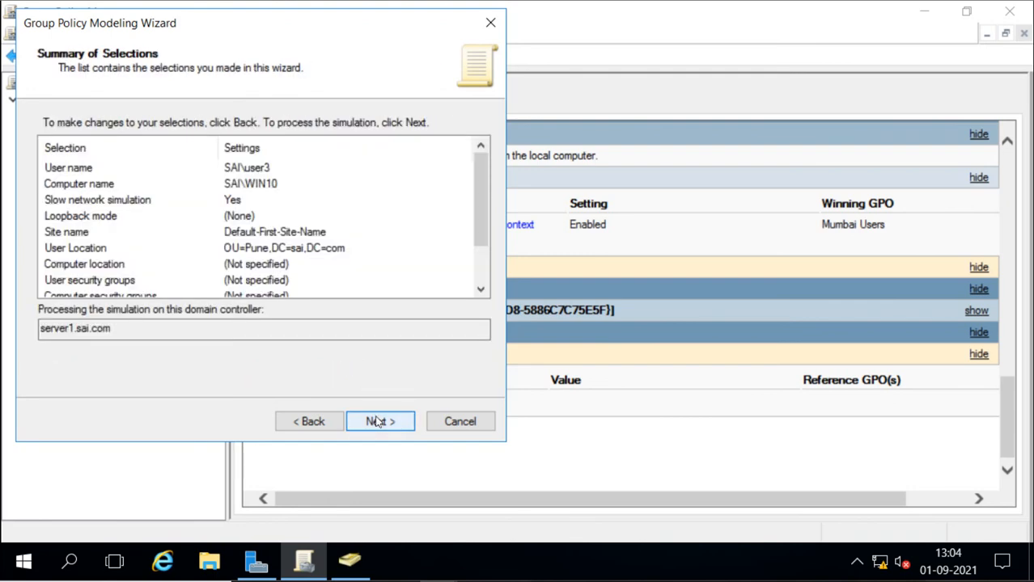
pyautogui.click(376, 421)
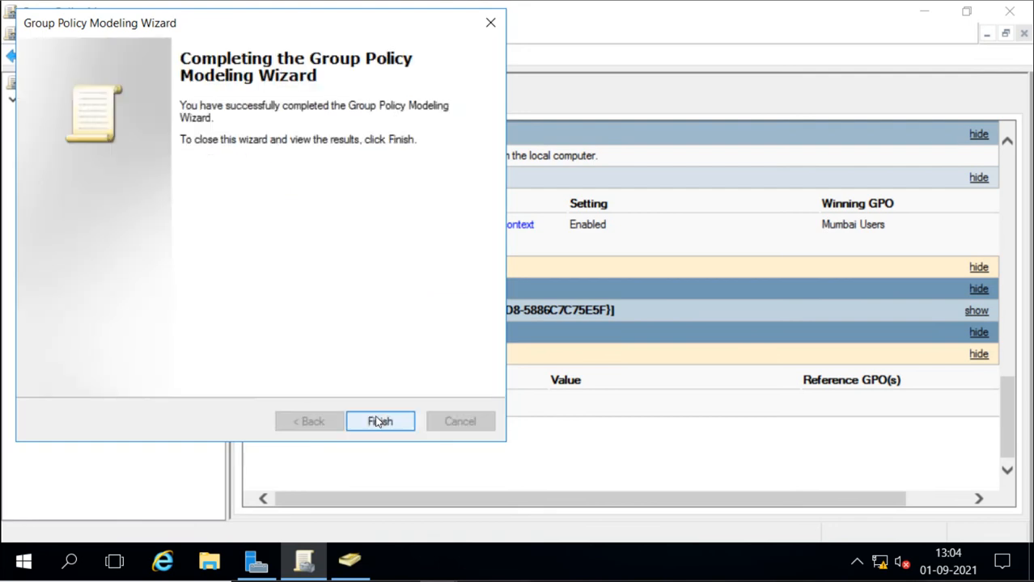
pyautogui.click(380, 421)
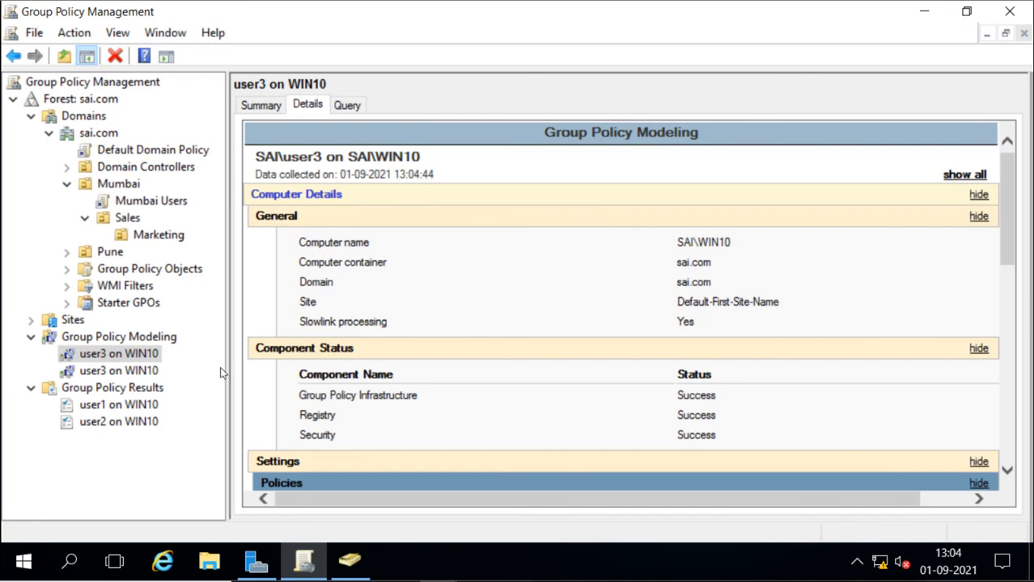
# Review the computer and user details, settings and applied GPOs in the new user3 on WIN10 modeling report for Pune.
pyautogui.scroll(-5, 369, 374)
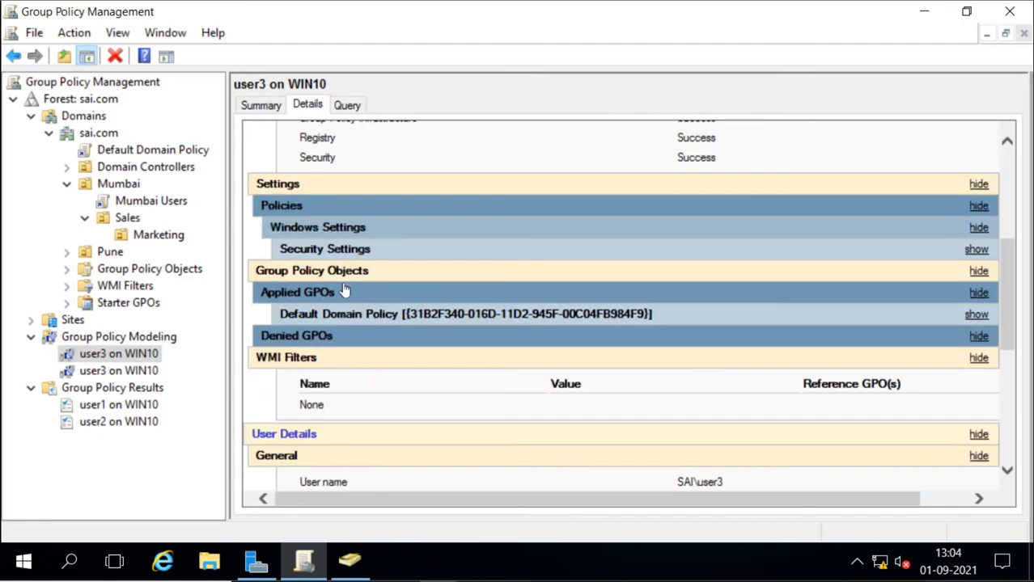
pyautogui.scroll(-5, 393, 429)
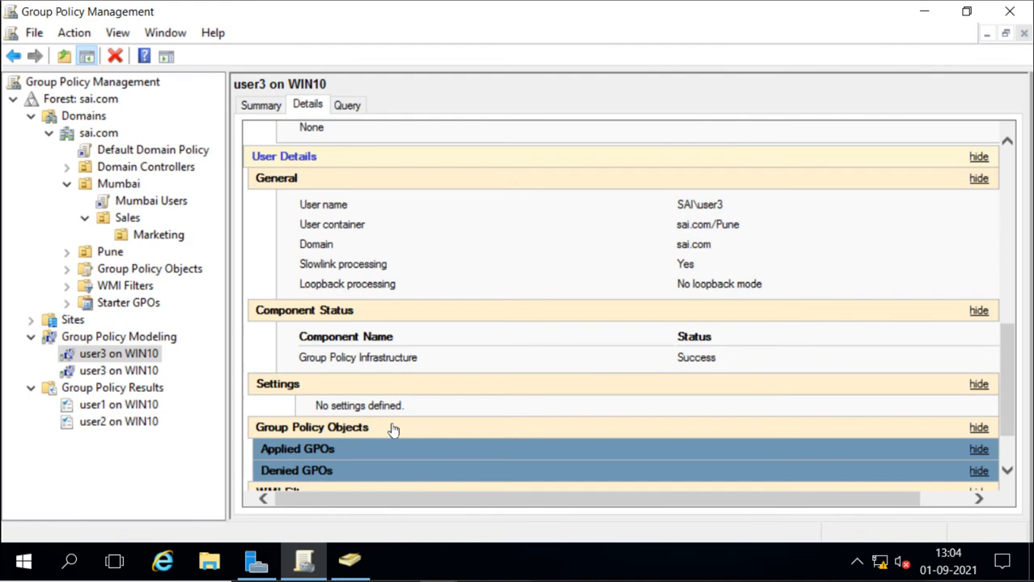
pyautogui.scroll(-2, 393, 429)
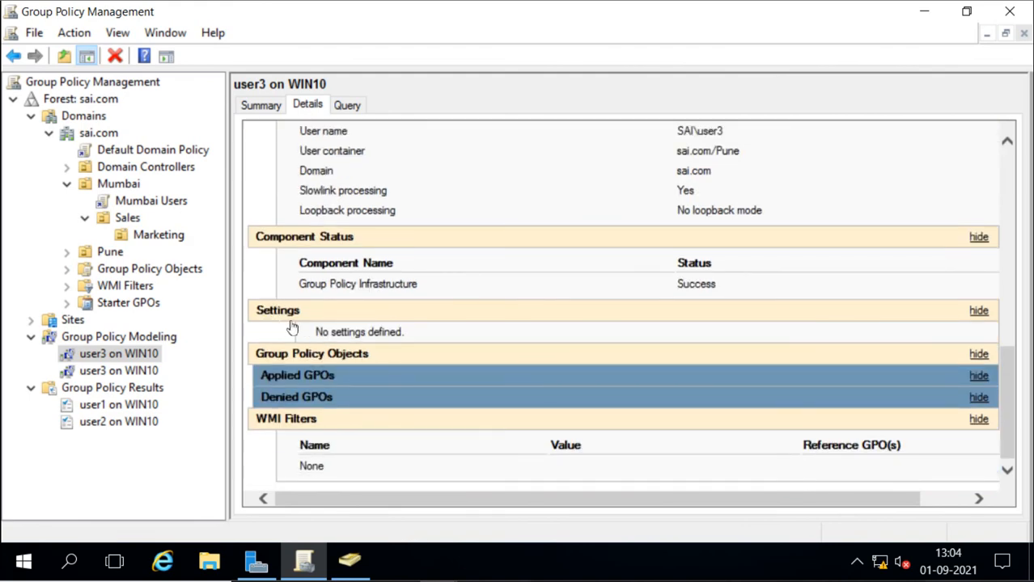
pyautogui.click(302, 378)
pyautogui.click(302, 379)
pyautogui.scroll(5, 362, 290)
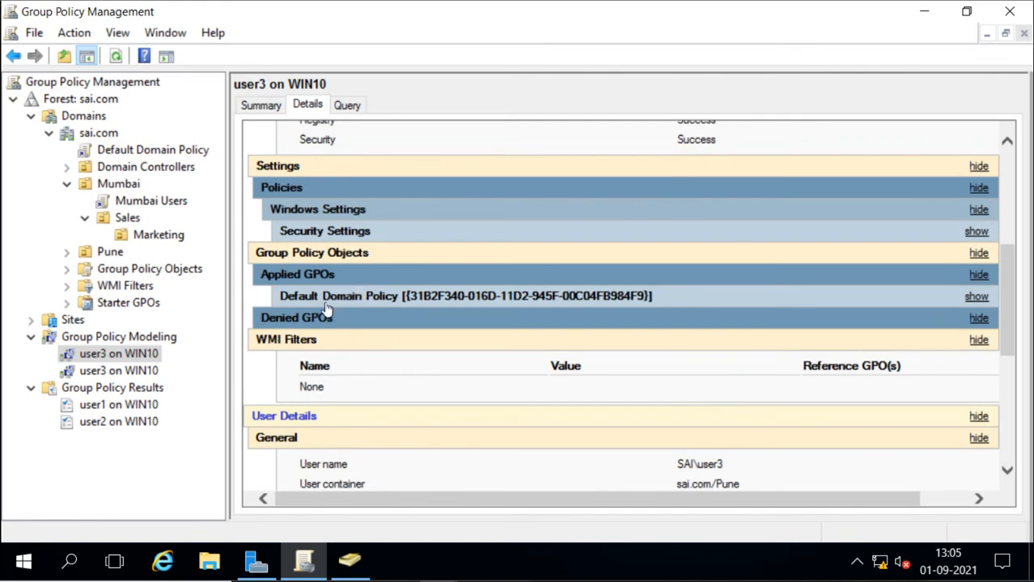
pyautogui.scroll(-3, 326, 310)
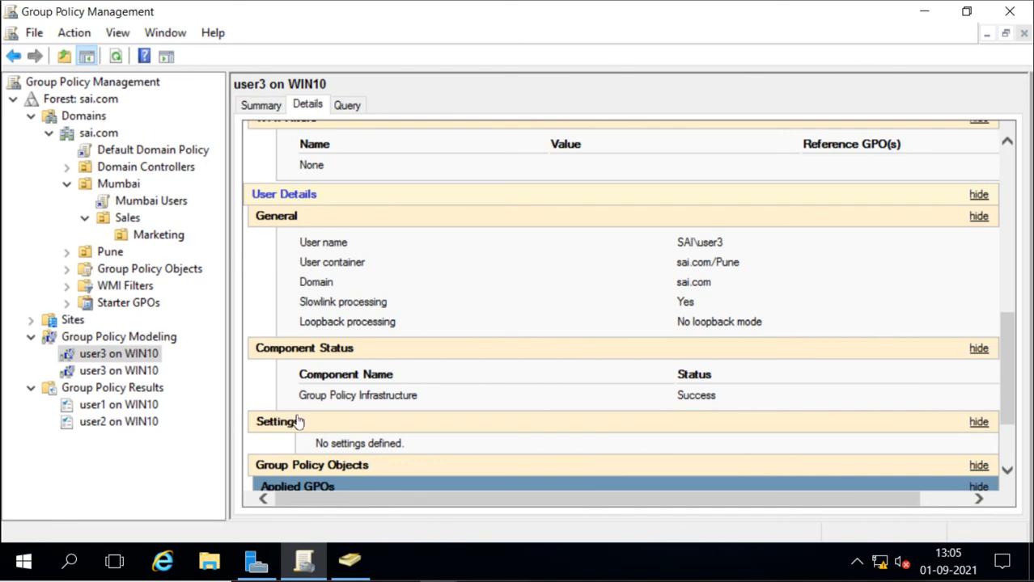
pyautogui.scroll(-3, 297, 422)
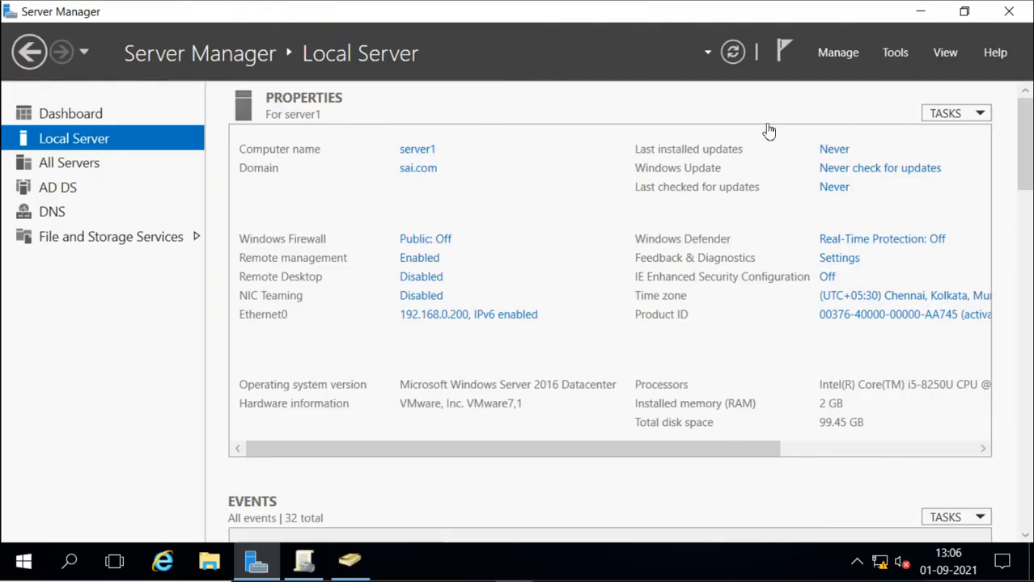
# Open Event Viewer from Server Manager, maximize it, and expand Applications and Services Logs > Microsoft > Windows.
pyautogui.click(887, 51)
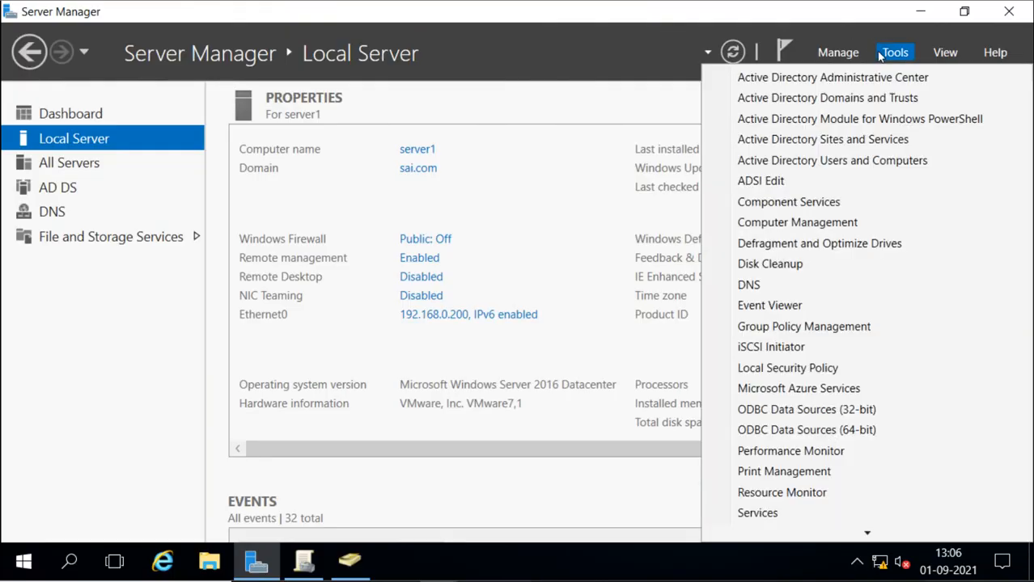
pyautogui.click(776, 305)
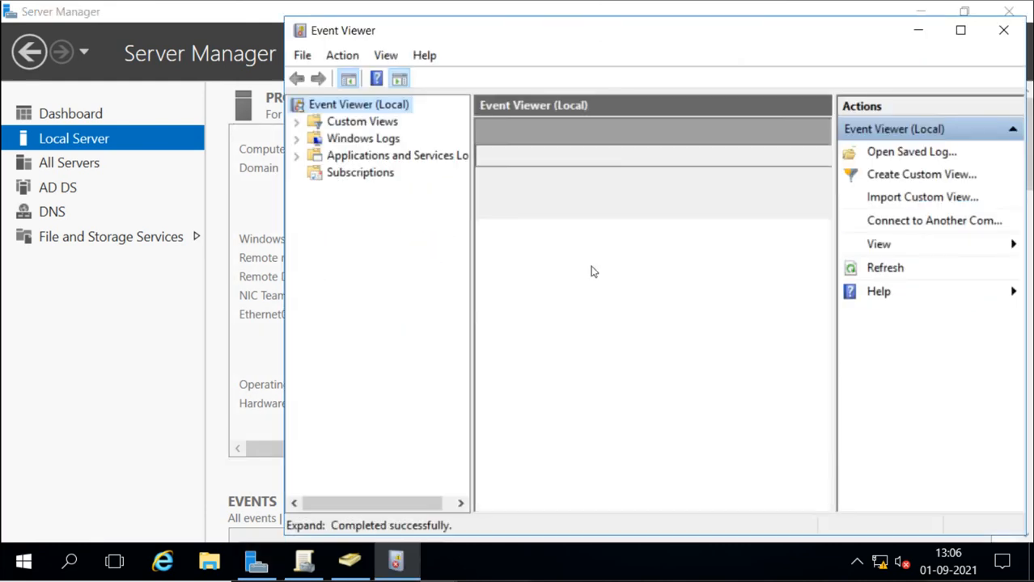
pyautogui.click(960, 30)
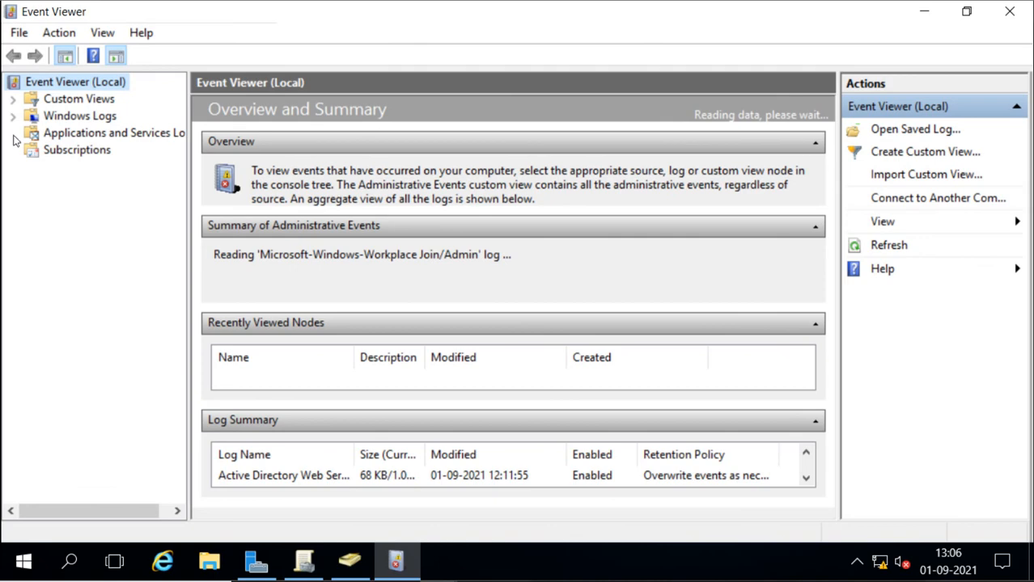
pyautogui.moveTo(186, 203); pyautogui.dragTo(228, 204)
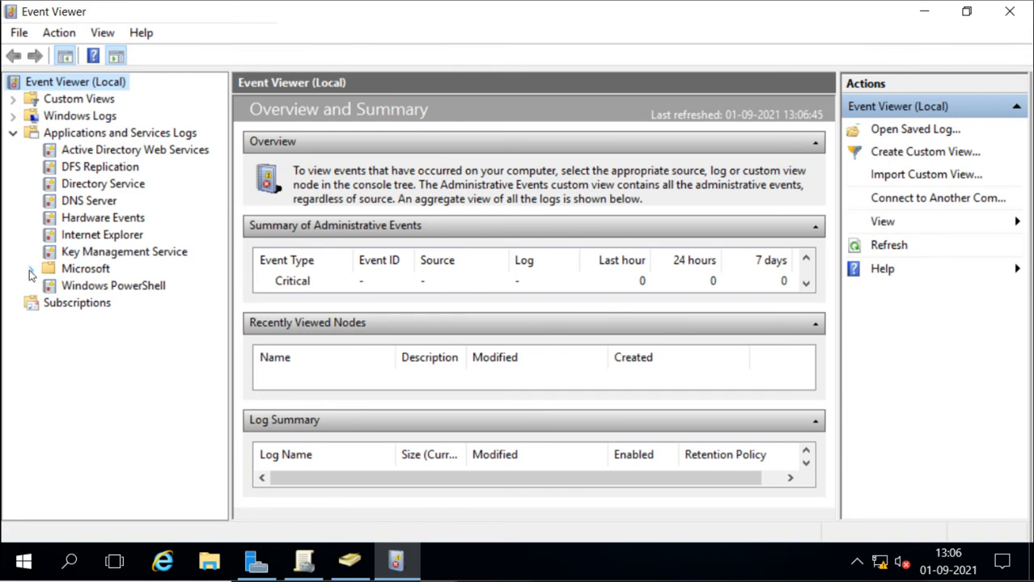
pyautogui.click(30, 270)
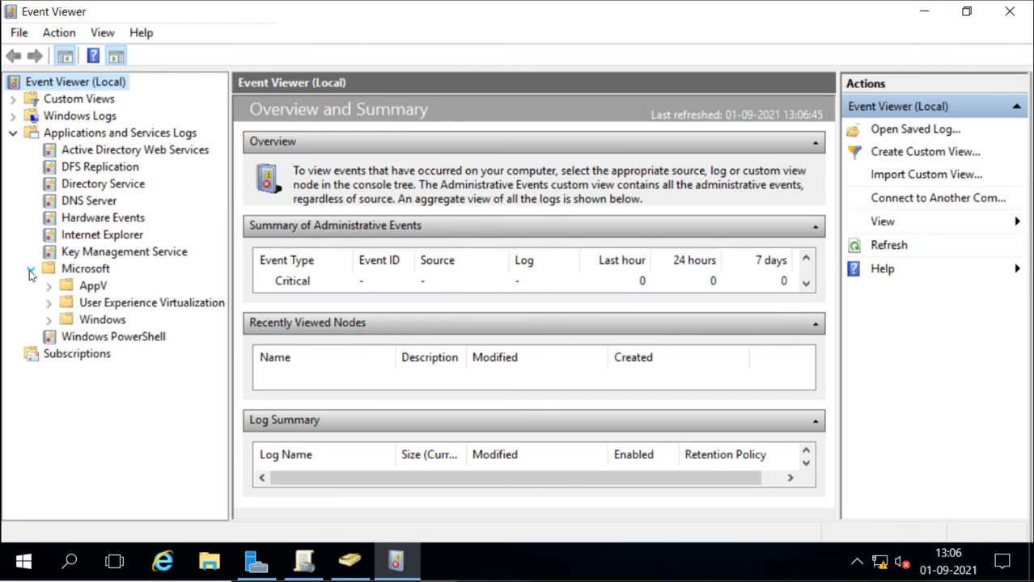
pyautogui.click(50, 320)
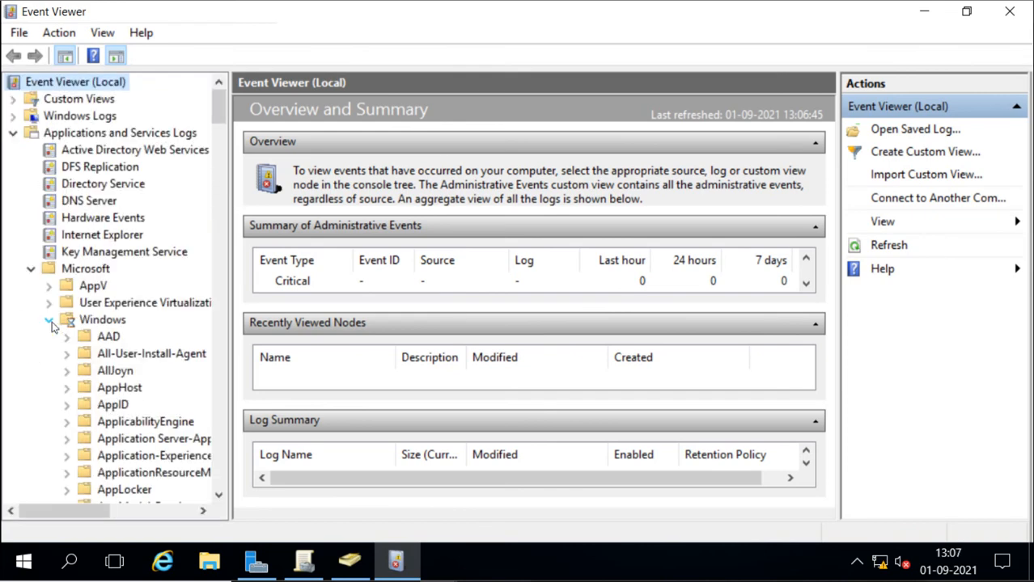
# Find the GroupPolicy folder among the Windows logs and open its Operational log.
pyautogui.scroll(-14, 184, 339)
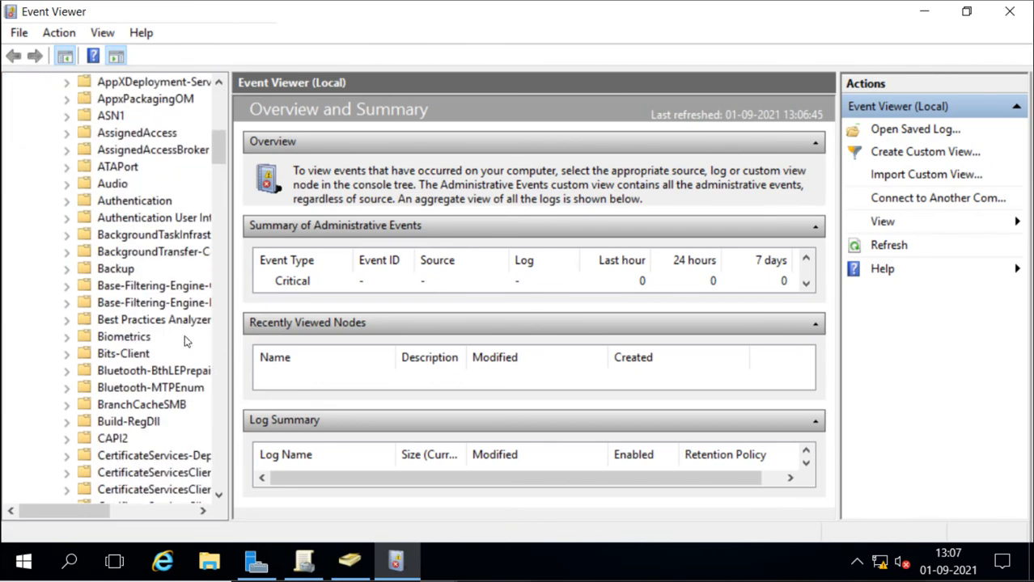
pyautogui.scroll(-15, 185, 338)
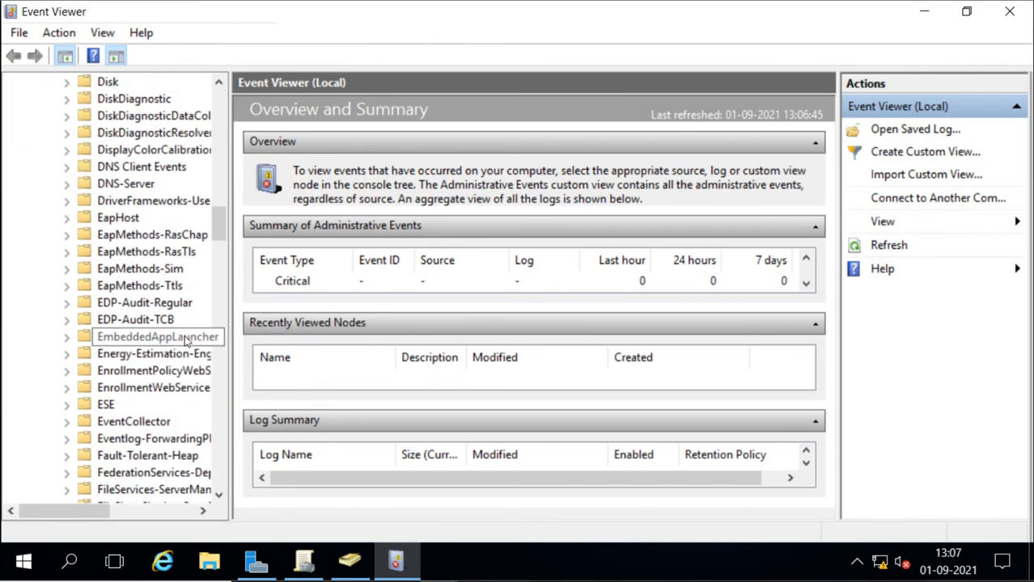
pyautogui.scroll(-16, 184, 340)
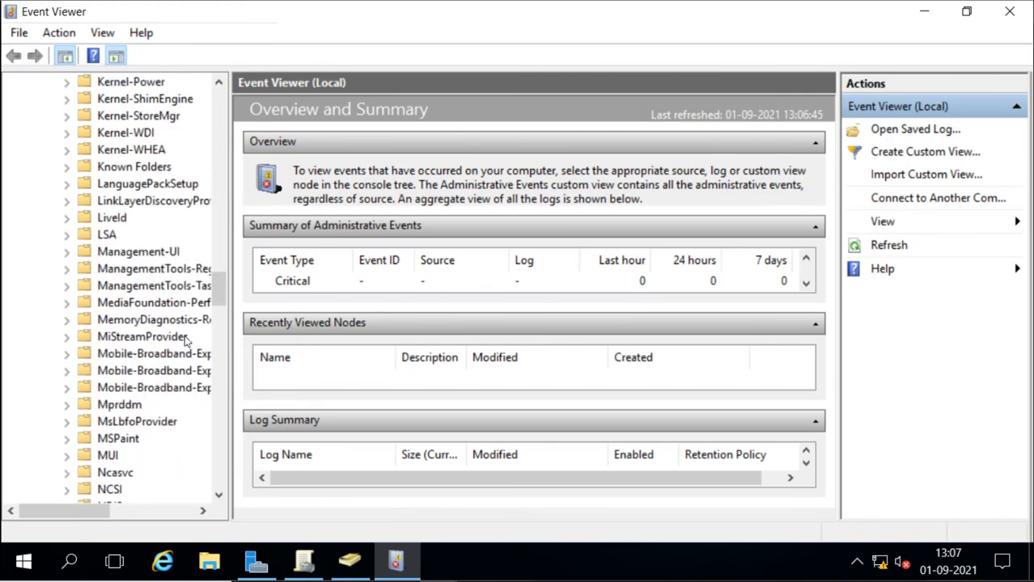
pyautogui.scroll(-10, 185, 339)
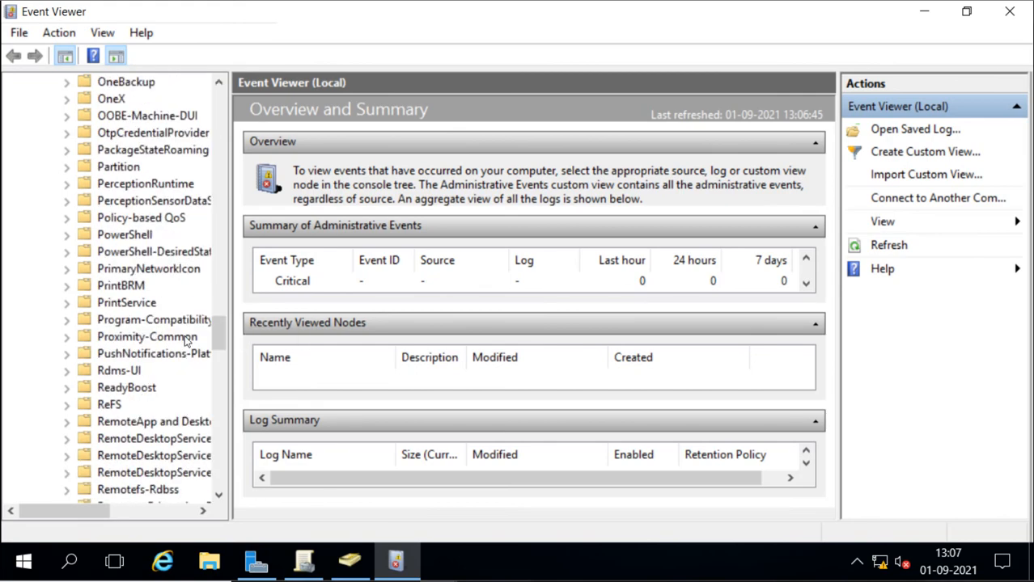
pyautogui.scroll(-4, 185, 340)
pyautogui.scroll(-14, 185, 340)
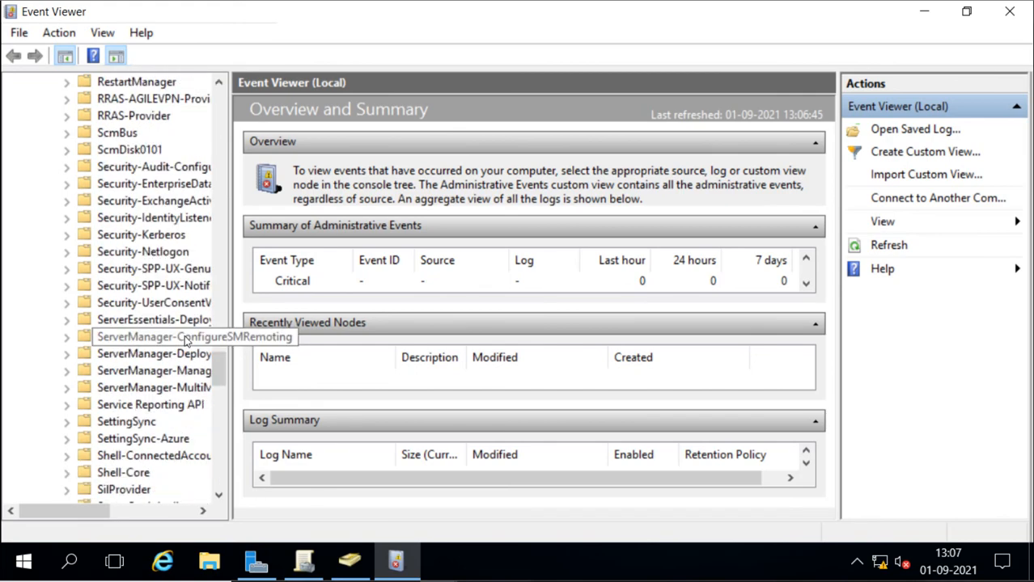
pyautogui.scroll(-7, 184, 339)
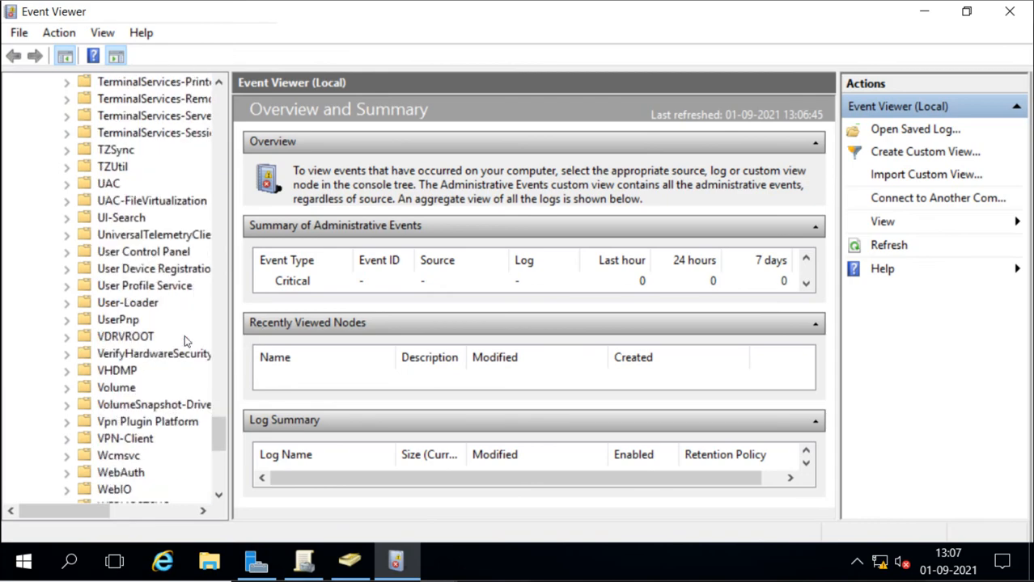
pyautogui.scroll(-5, 184, 340)
pyautogui.scroll(20, 185, 340)
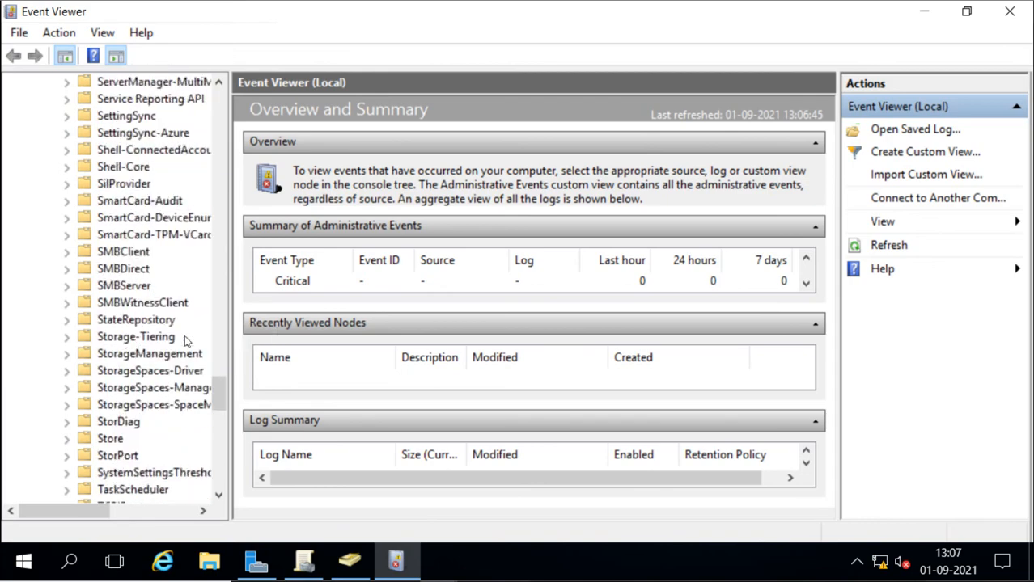
pyautogui.scroll(13, 184, 340)
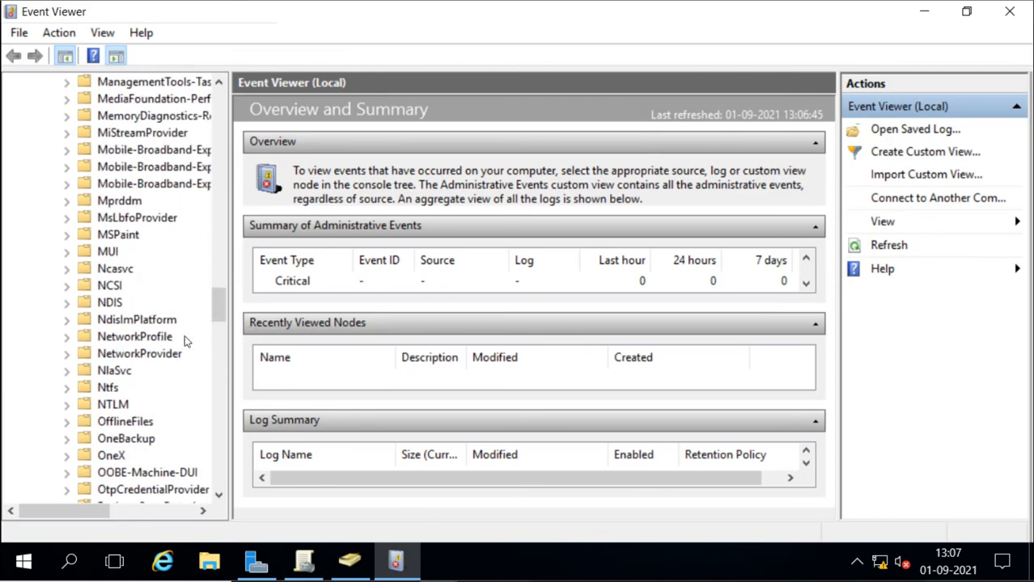
pyautogui.scroll(13, 185, 340)
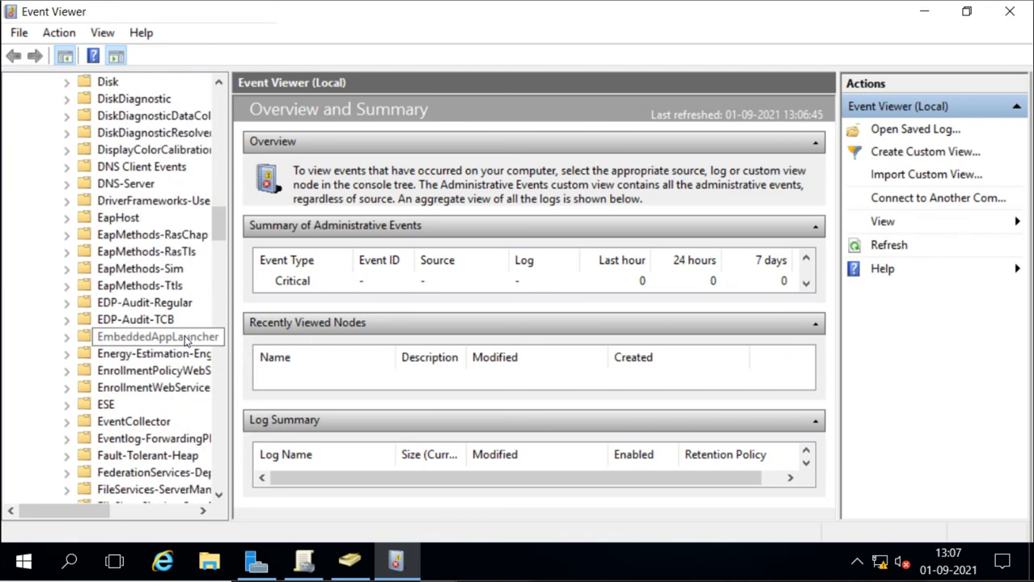
pyautogui.scroll(-2, 184, 341)
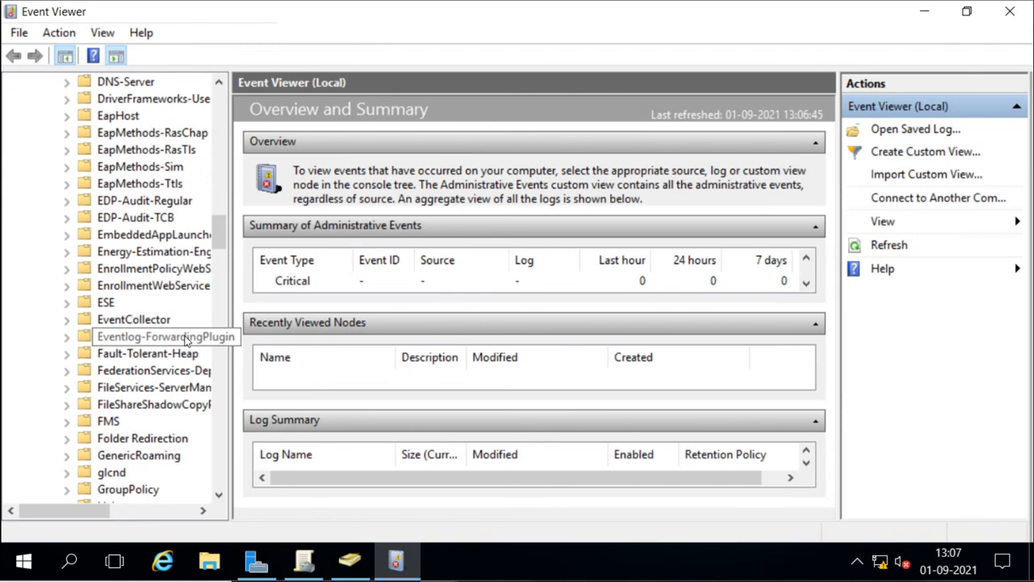
pyautogui.scroll(-1, 185, 341)
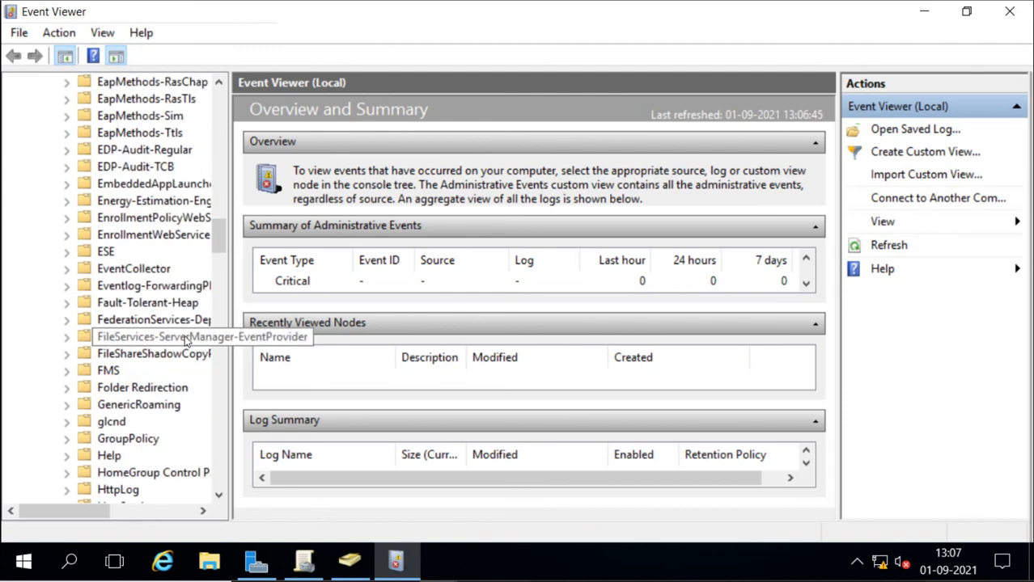
pyautogui.click(121, 440)
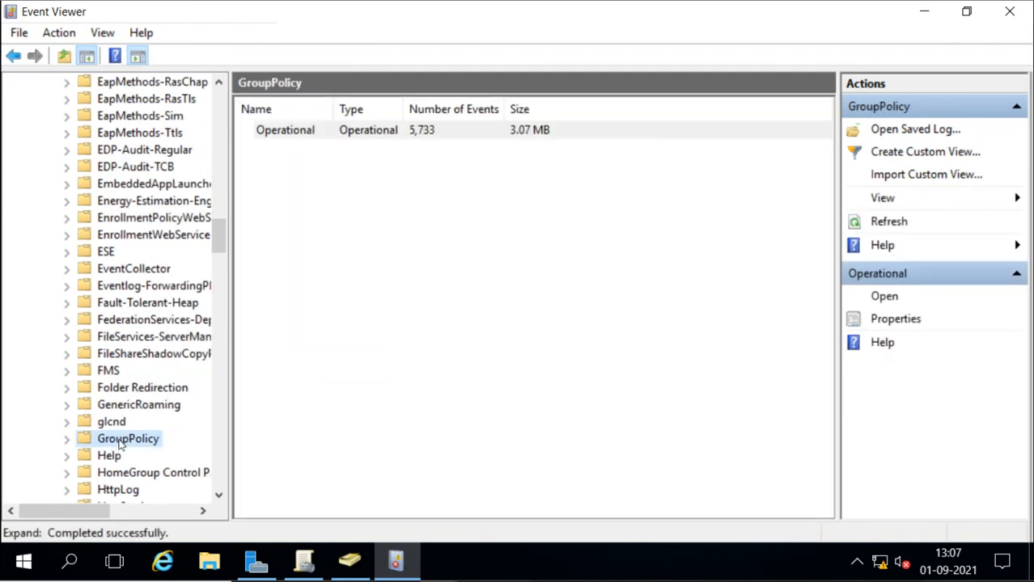
pyautogui.click(68, 441)
pyautogui.click(125, 458)
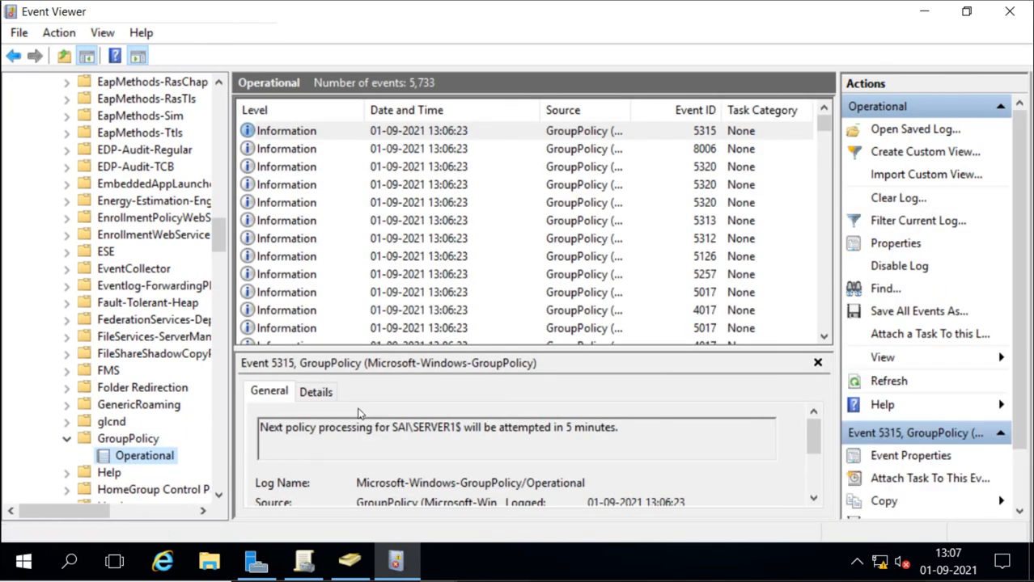
pyautogui.moveTo(224, 243); pyautogui.dragTo(229, 101)
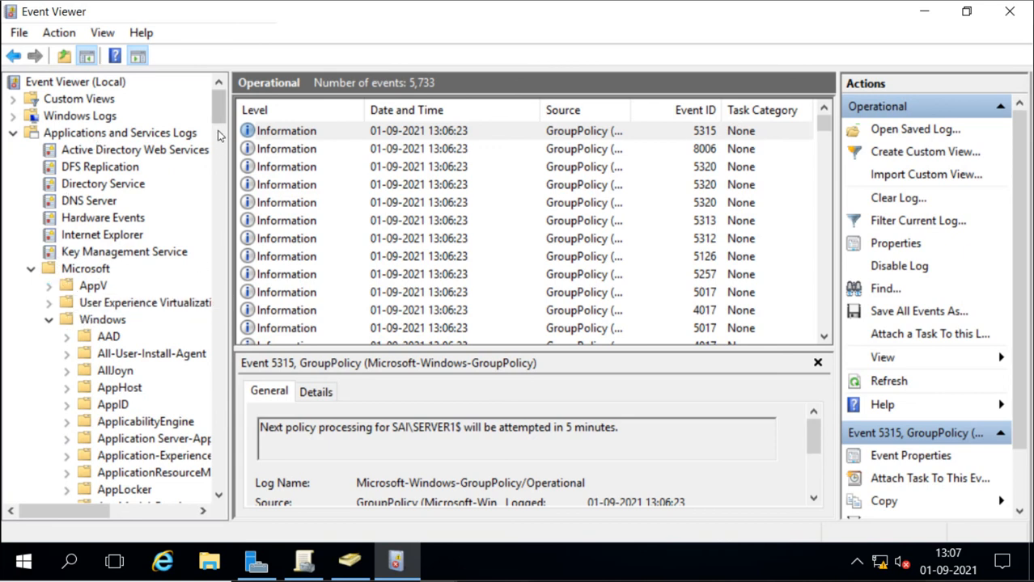
pyautogui.moveTo(220, 154); pyautogui.dragTo(228, 261)
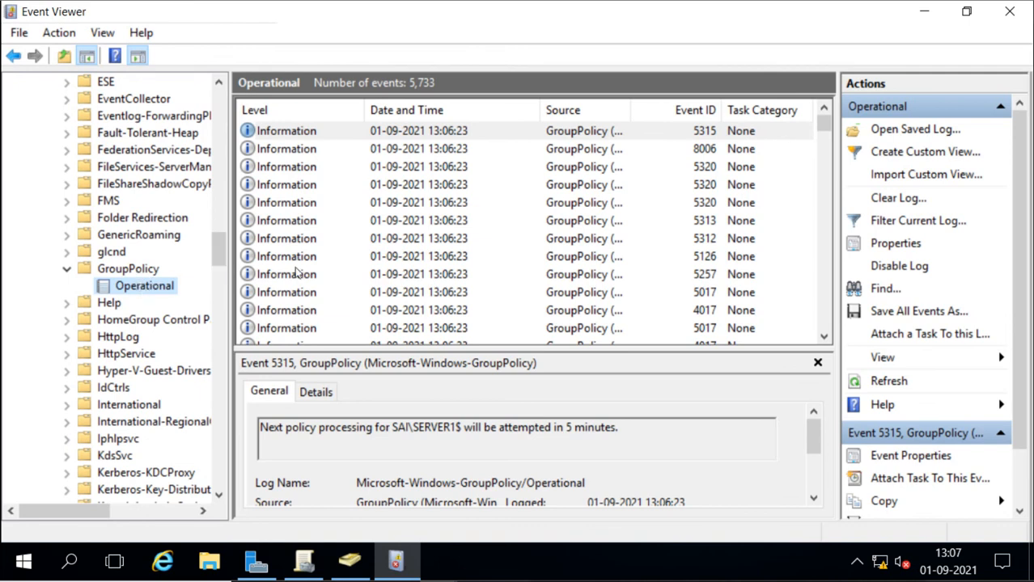
# Inspect event 5312 and browse the older entries in the GroupPolicy Operational log, closing Event Viewer when done.
pyautogui.click(459, 246)
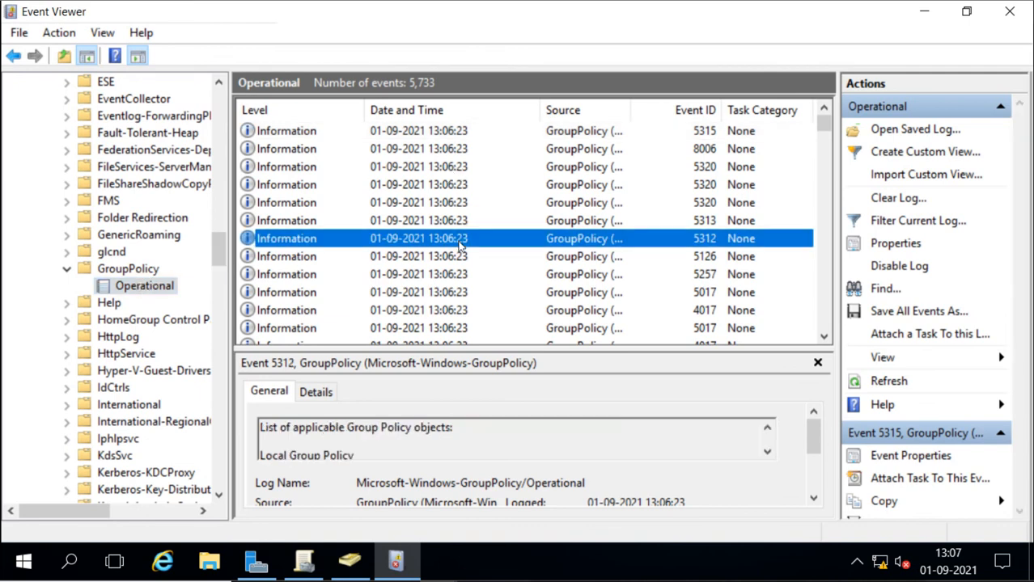
pyautogui.scroll(-5, 459, 246)
pyautogui.scroll(-15, 459, 246)
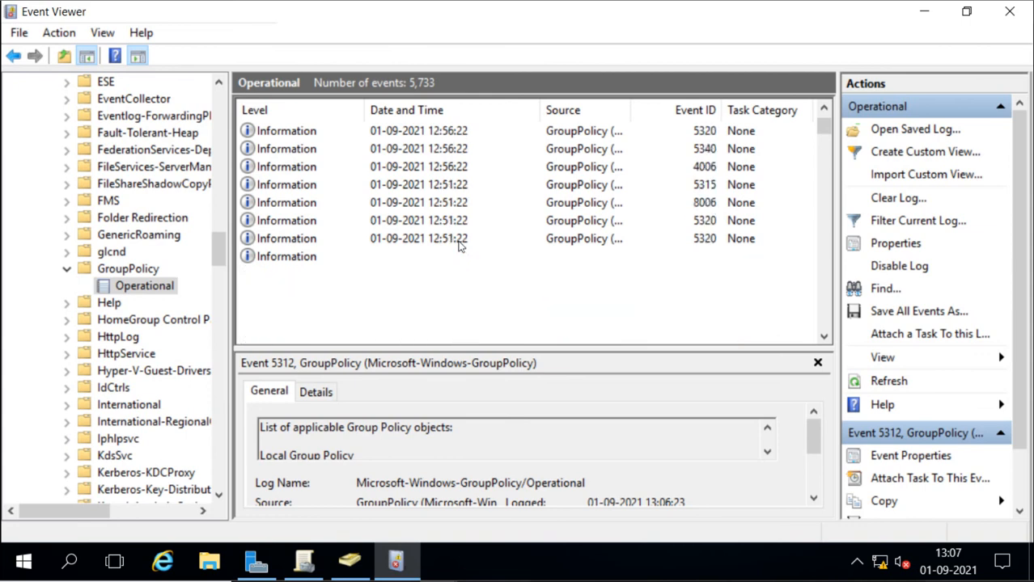
pyautogui.scroll(-6, 459, 246)
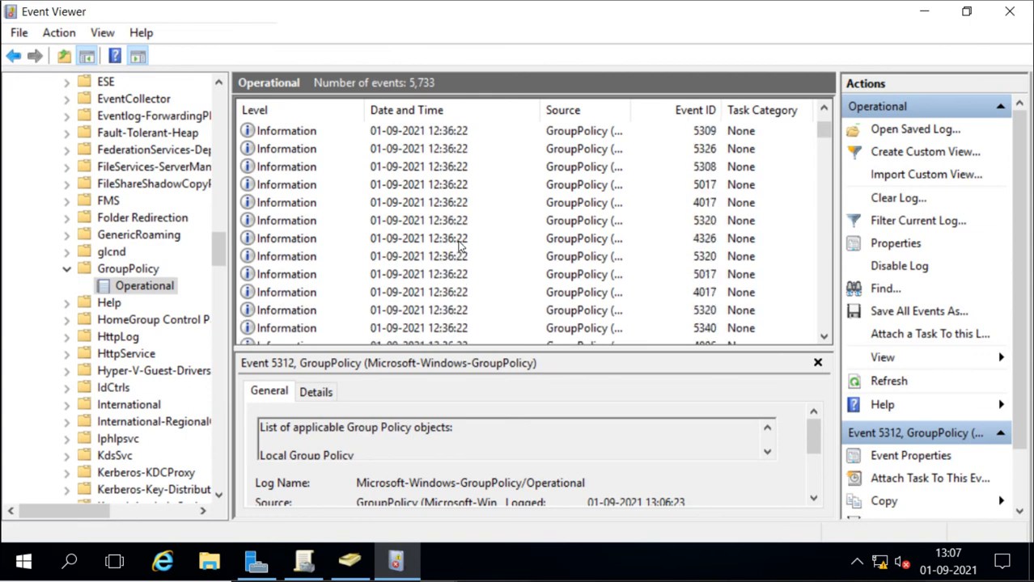
pyautogui.scroll(-12, 495, 296)
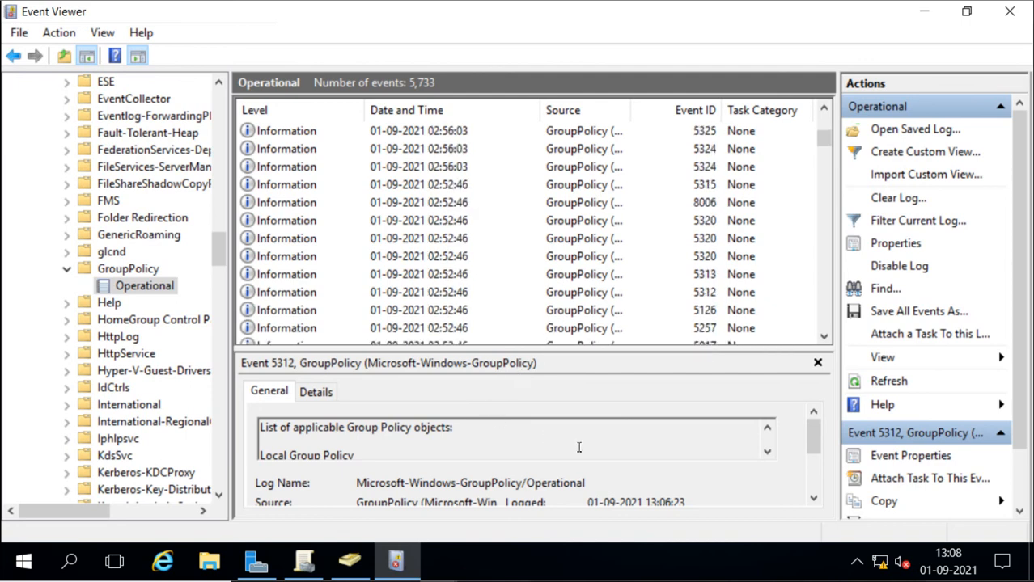
pyautogui.scroll(-1, 578, 448)
pyautogui.scroll(1, 578, 447)
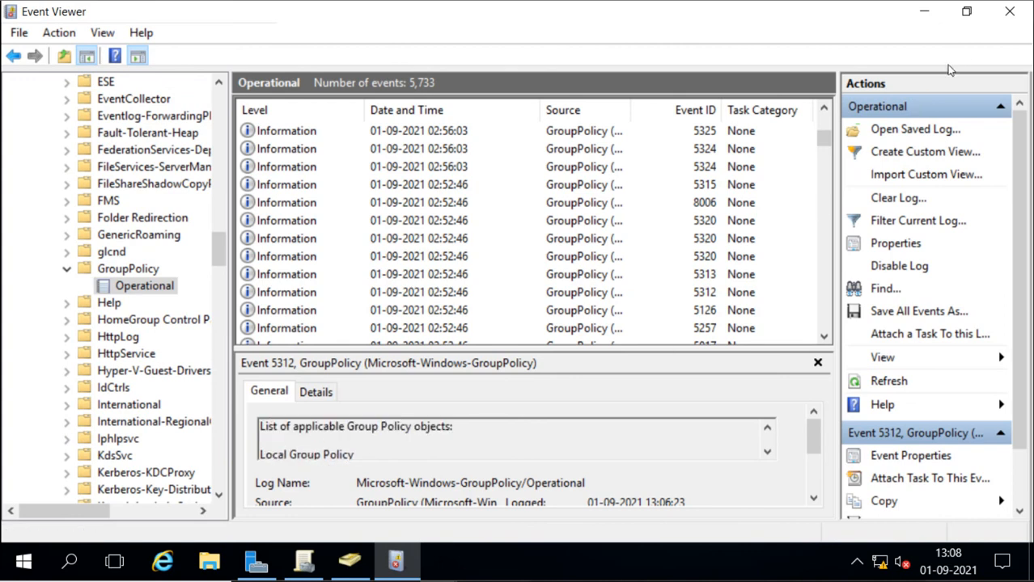
pyautogui.click(1007, 16)
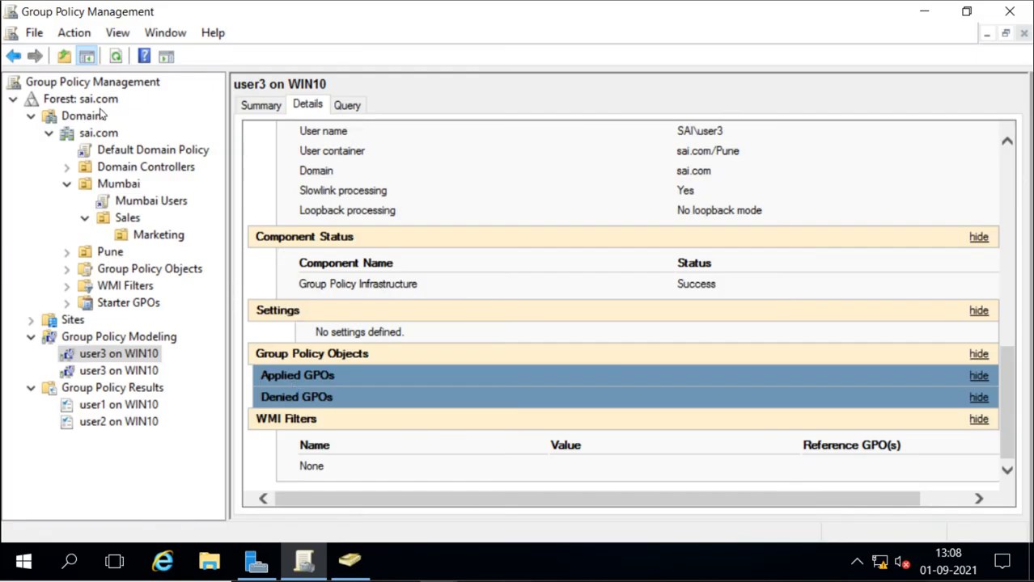
# Return to Group Policy Management, gather the sai.com domain's replication status, and check the domain's linked Group Policy Objects.
pyautogui.click(87, 134)
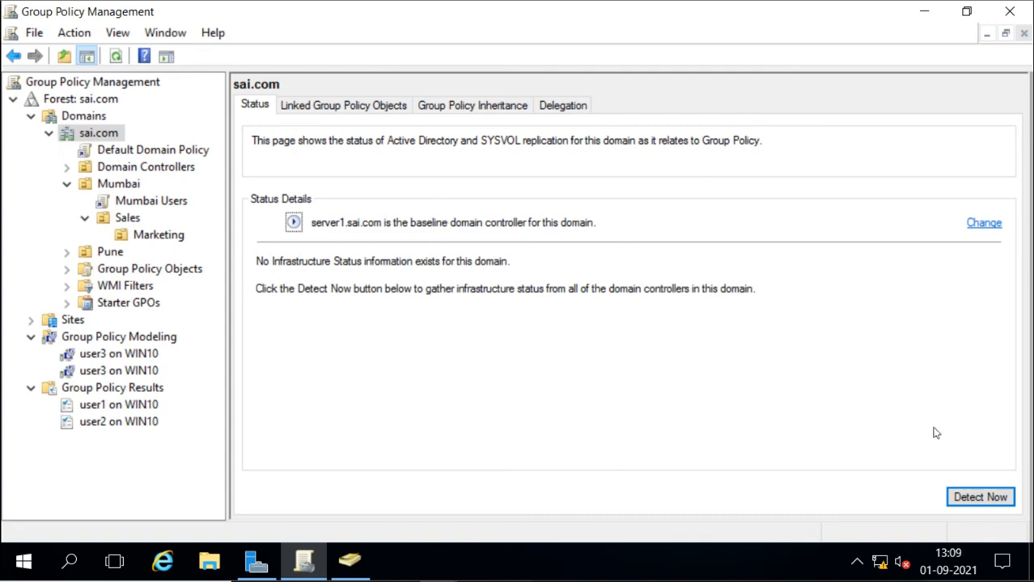
pyautogui.click(960, 498)
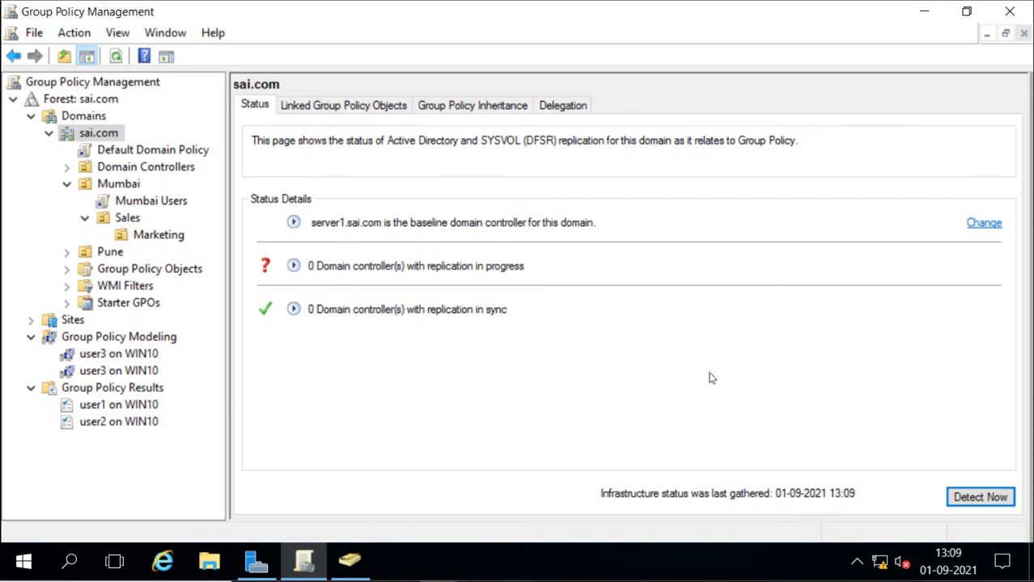
pyautogui.click(372, 113)
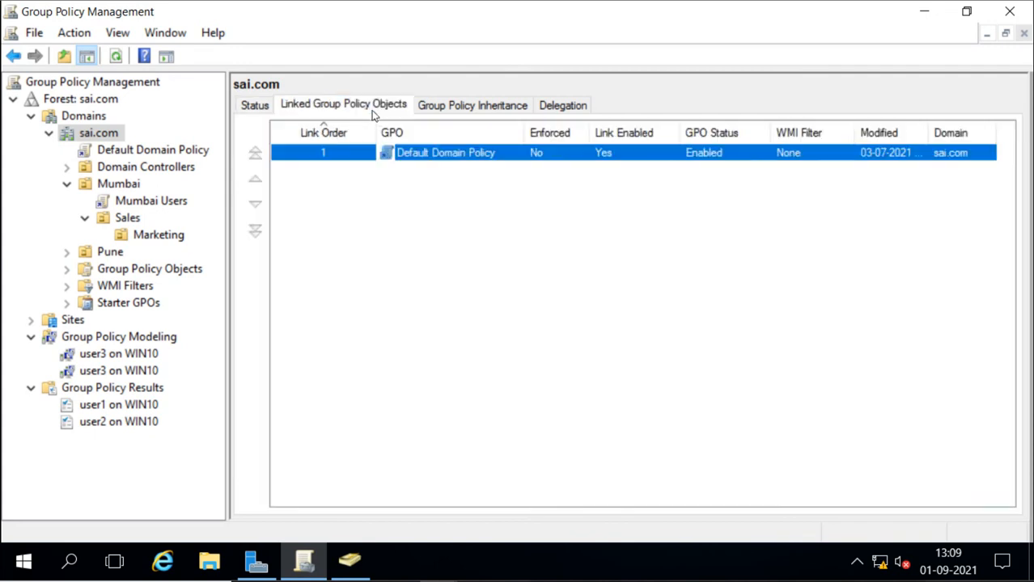
pyautogui.click(256, 108)
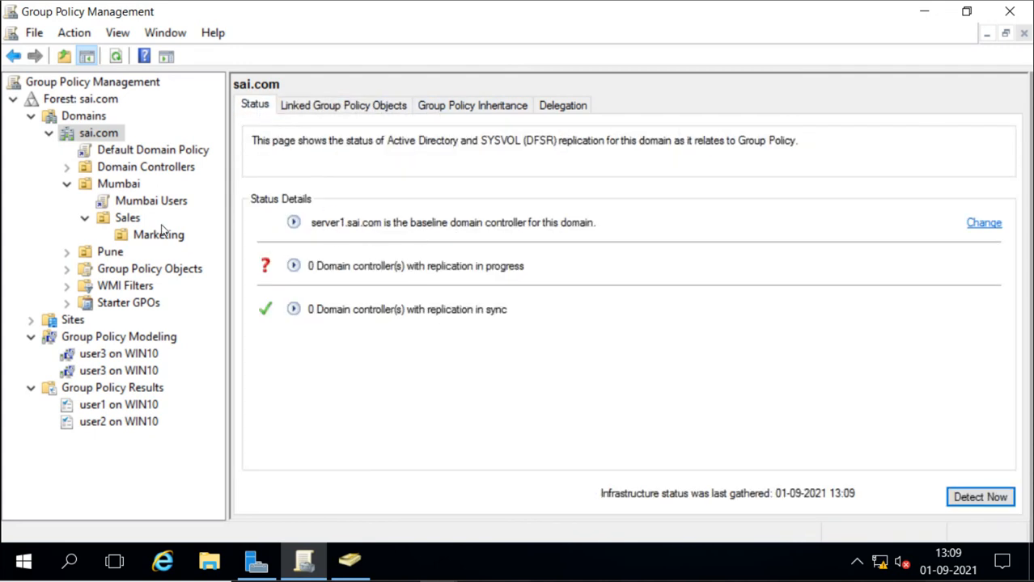
# Check the Group Policy Objects linked to Mumbai and gather the sai.com domain's infrastructure status again.
pyautogui.click(119, 185)
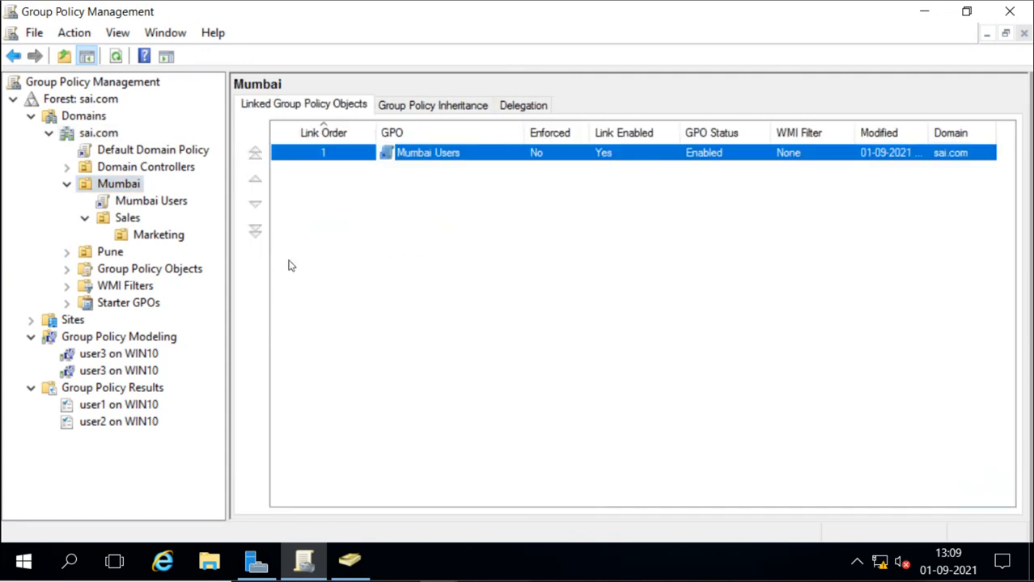
pyautogui.click(100, 134)
pyautogui.click(961, 502)
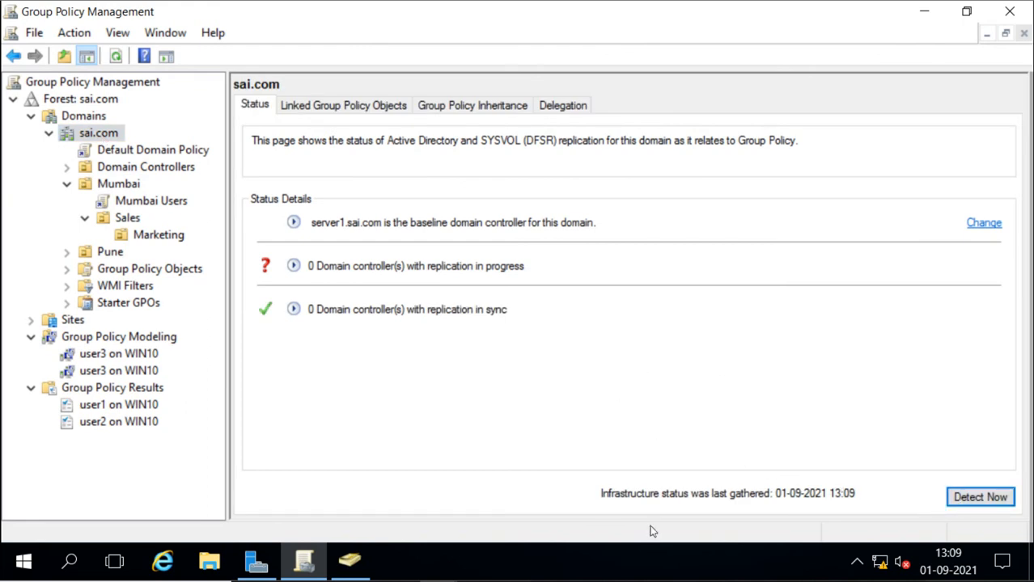